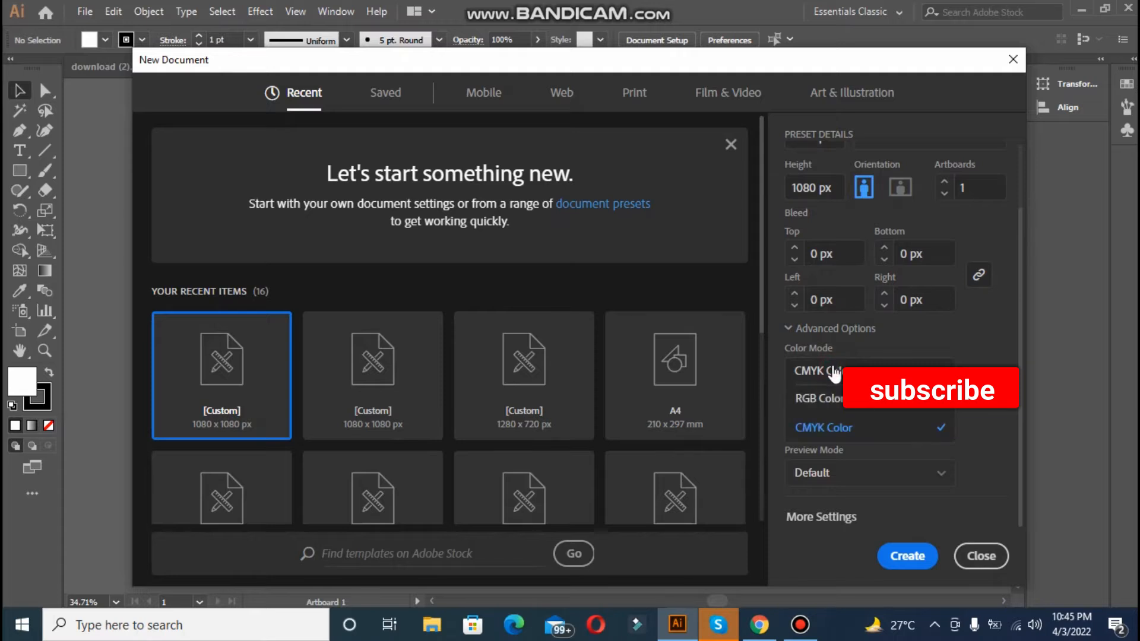
left_click(830, 399)
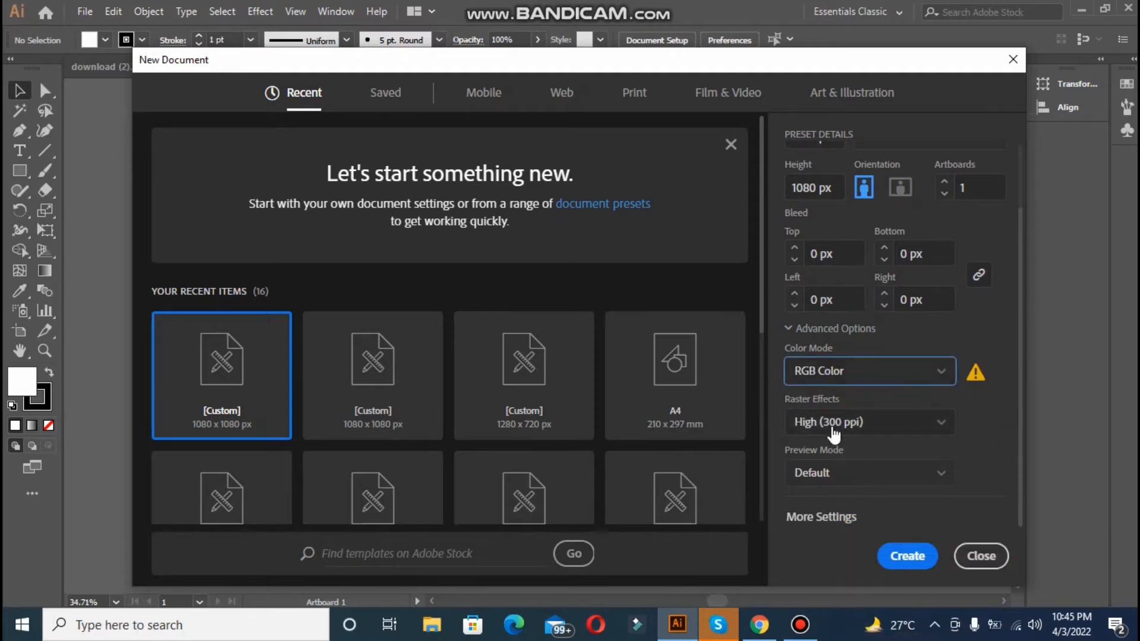
left_click(834, 425)
left_click(837, 452)
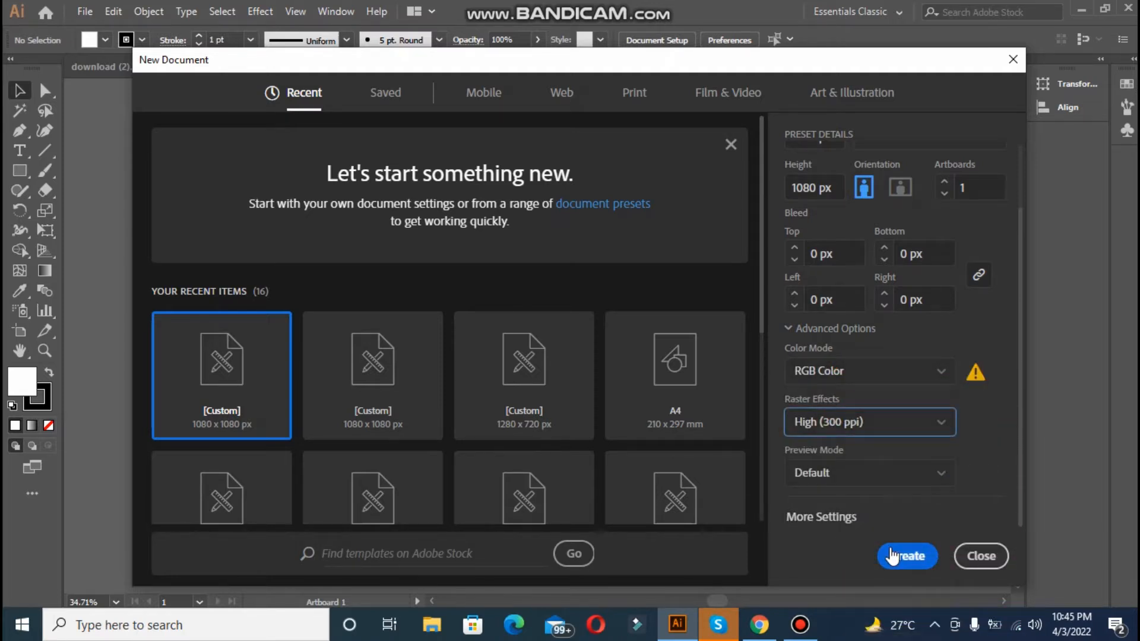
left_click(975, 560)
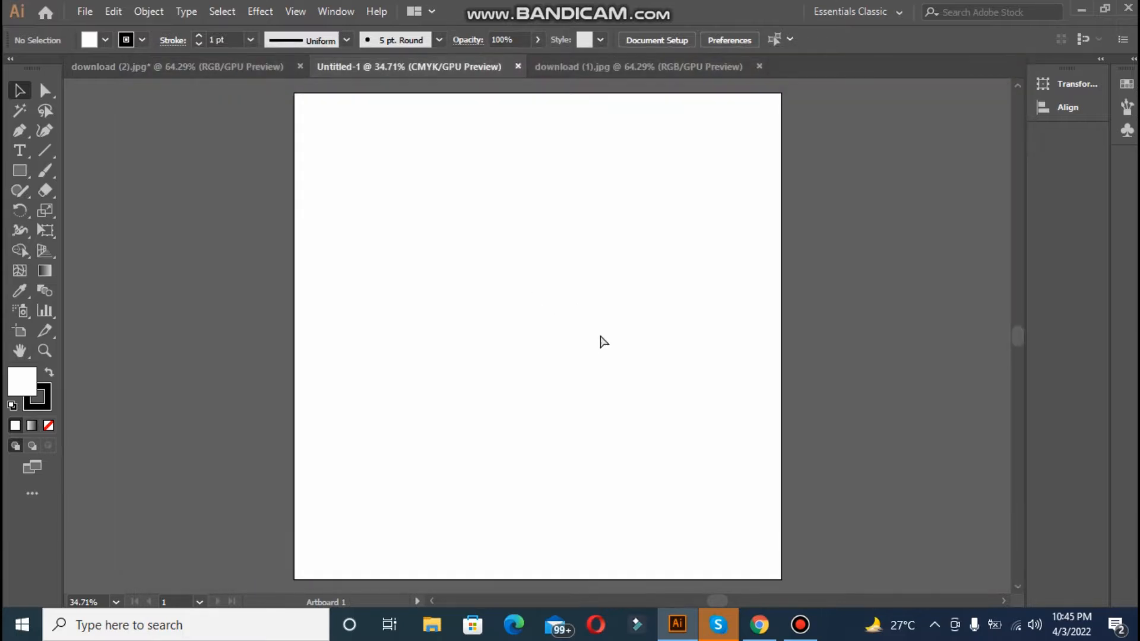
Step: Paste the copied purple, yellow and white color samples and move them off the artboard to its left
key("ctrl+v")
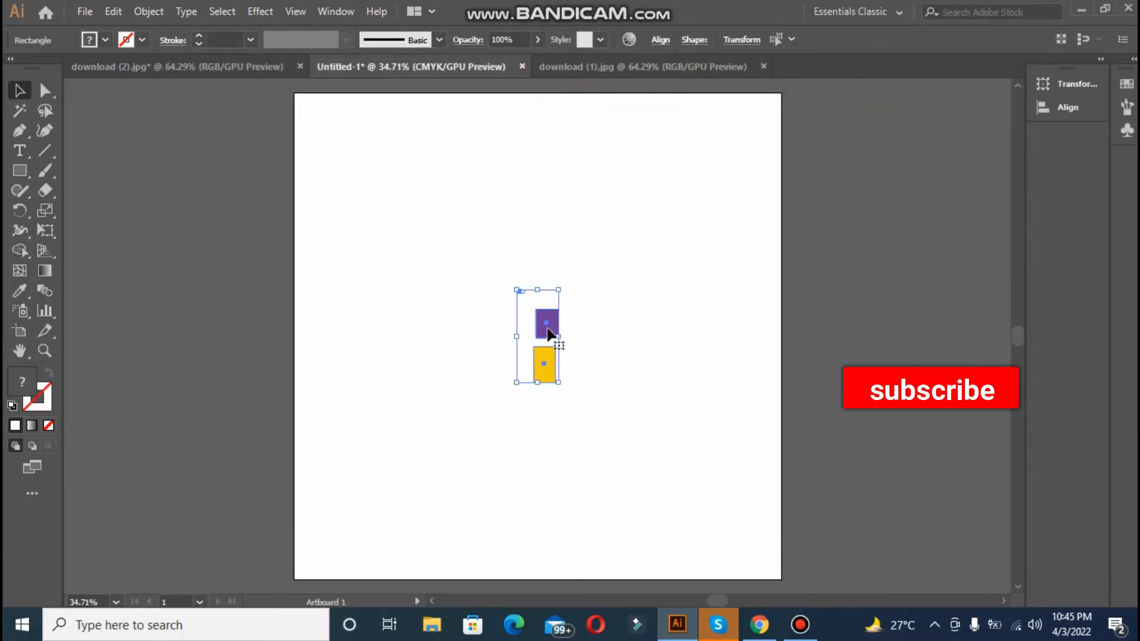
left_click_drag(181, 205, 181, 205)
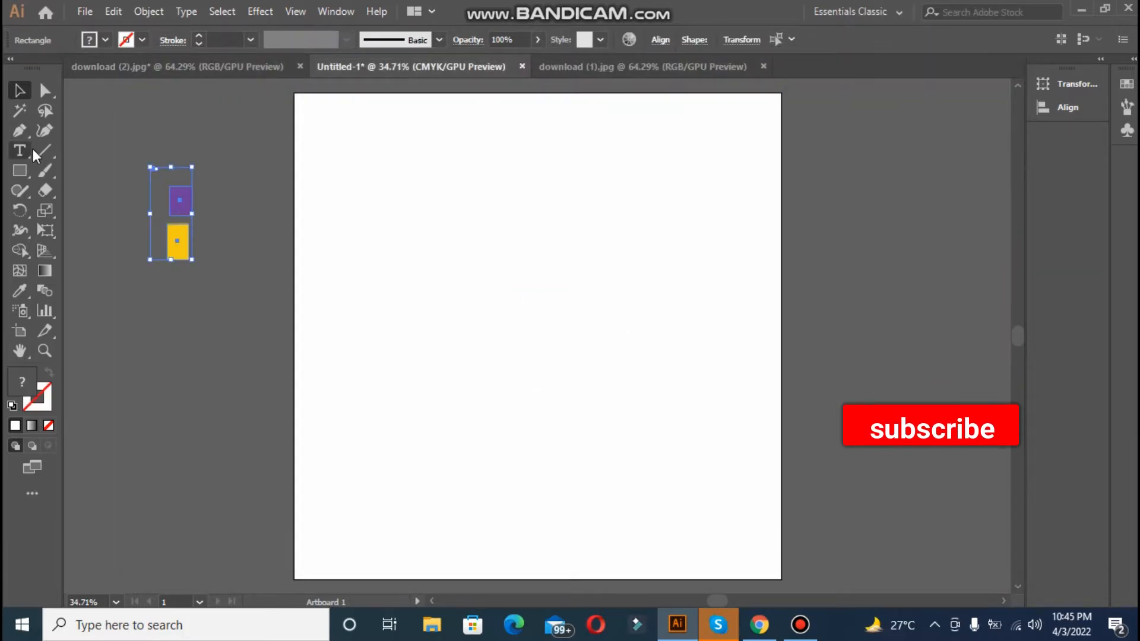
Step: Draw a four-sided Pen shape over the artboard's upper part, its lower edge slanting from about 660 px down at left to 508 px at right
left_click(16, 132)
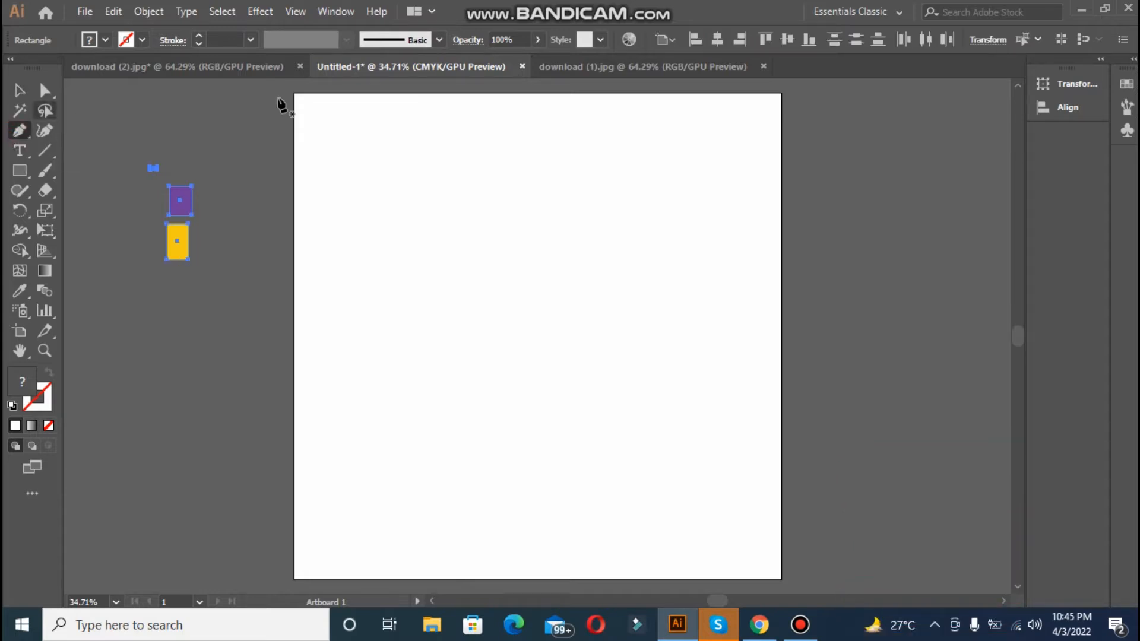
left_click(292, 93)
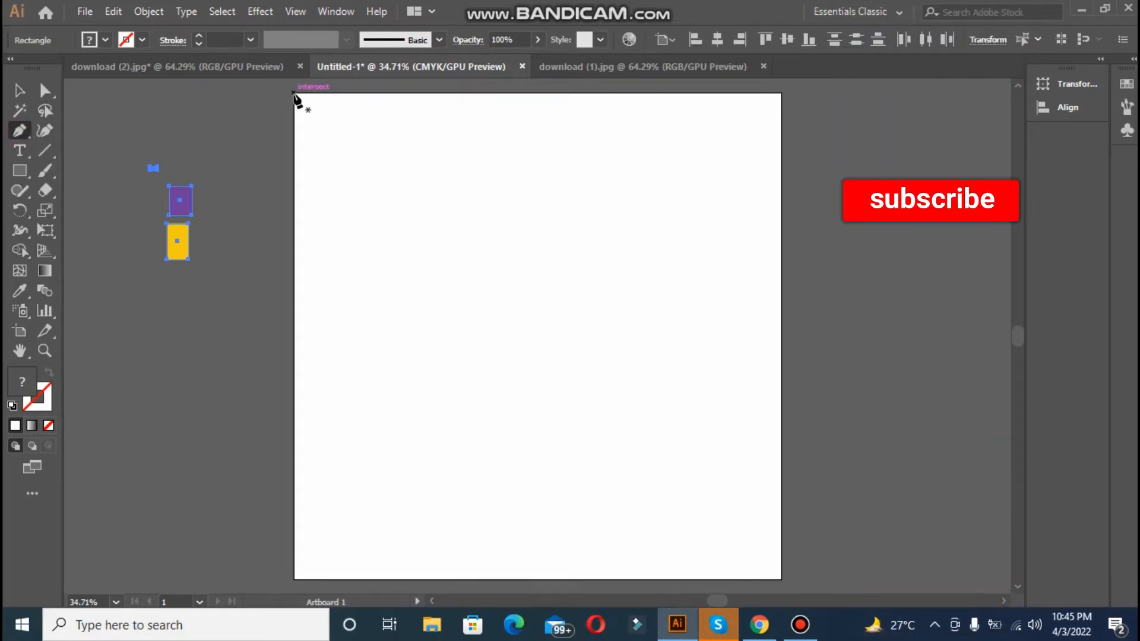
left_click(782, 93)
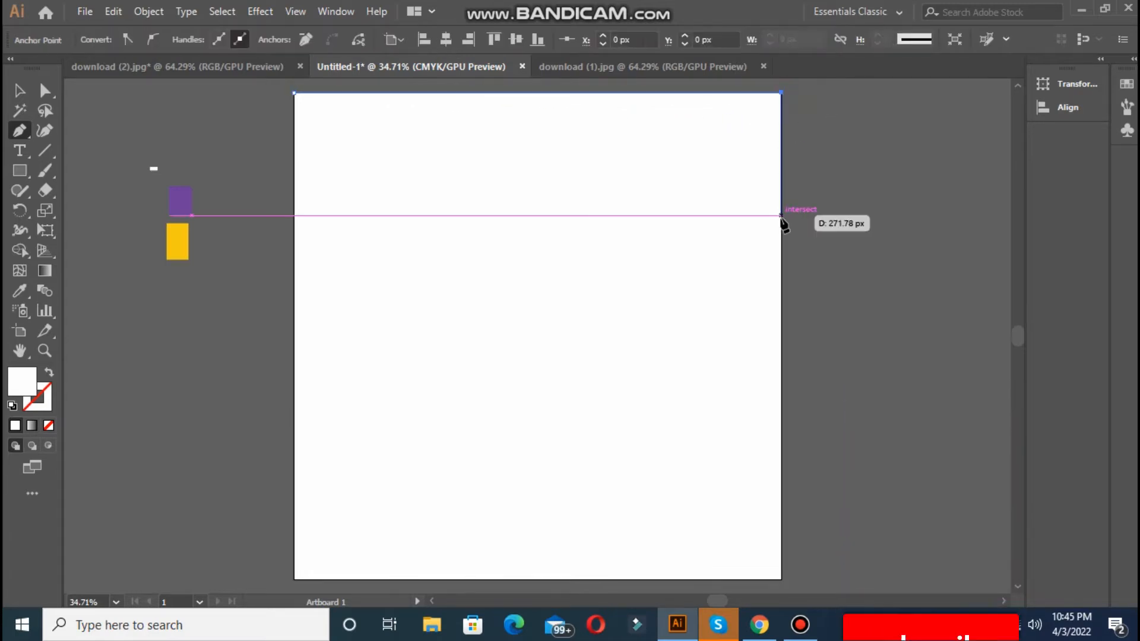
left_click(780, 321)
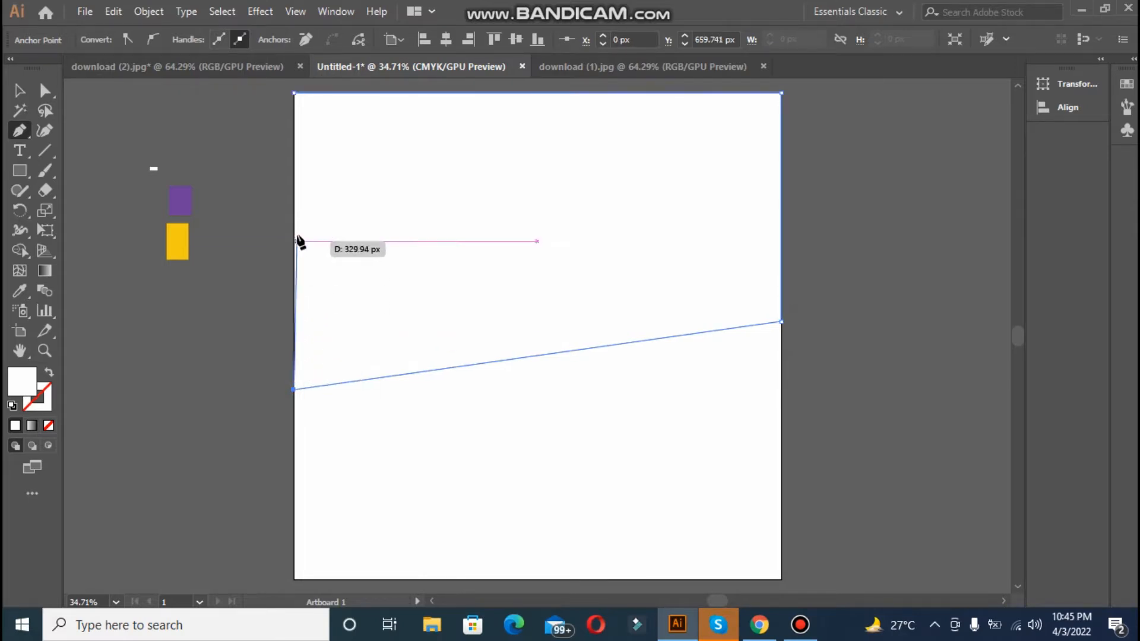
left_click(293, 92)
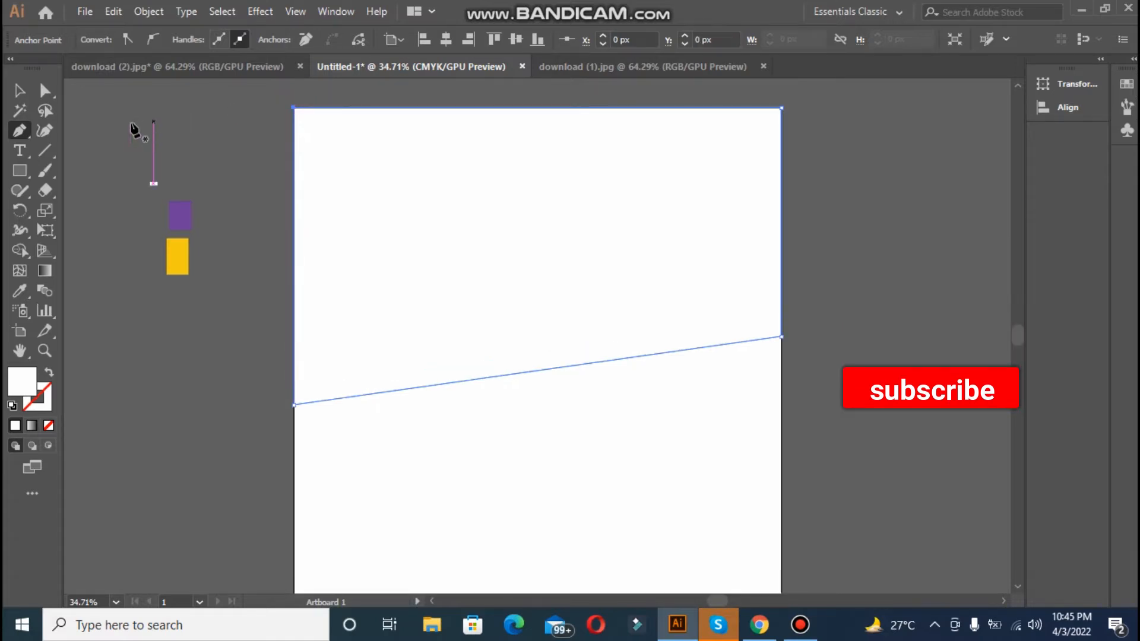
left_click(13, 96)
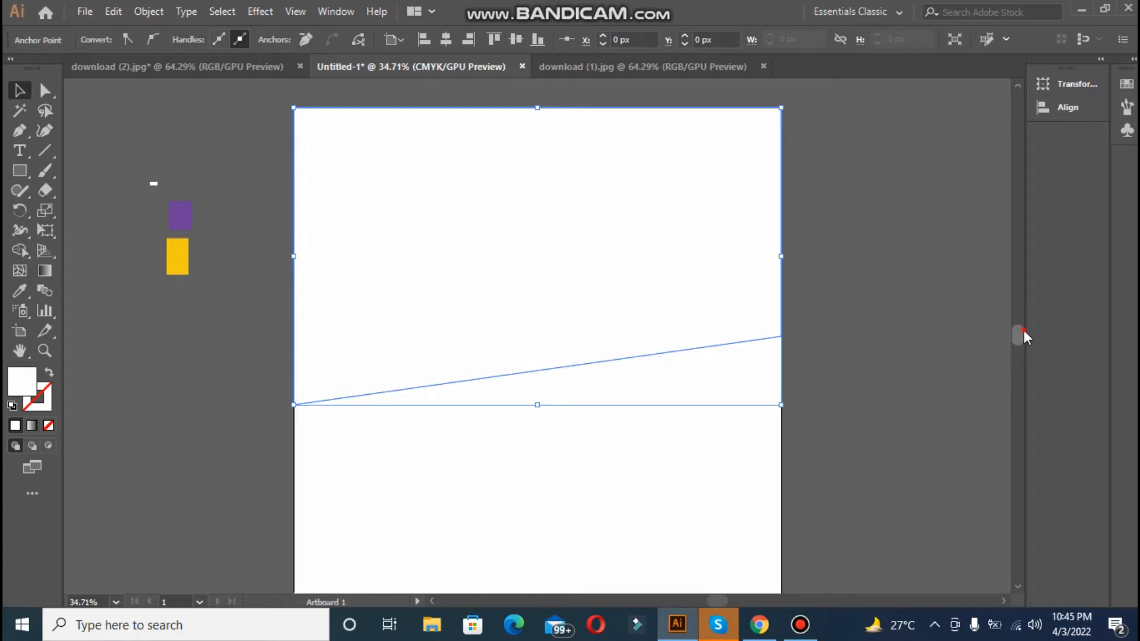
Step: Fill the upper slanted shape with the yellow sampled from the yellow swatch using the Eyedropper, and deselect it
left_click_drag(1023, 330, 1023, 332)
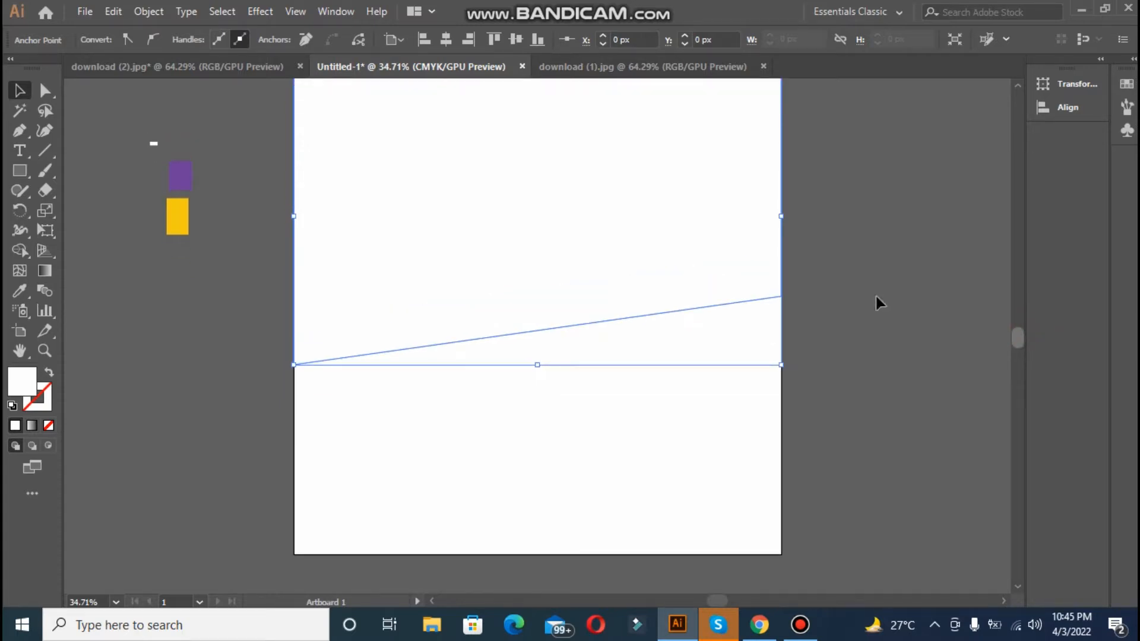
left_click(306, 364)
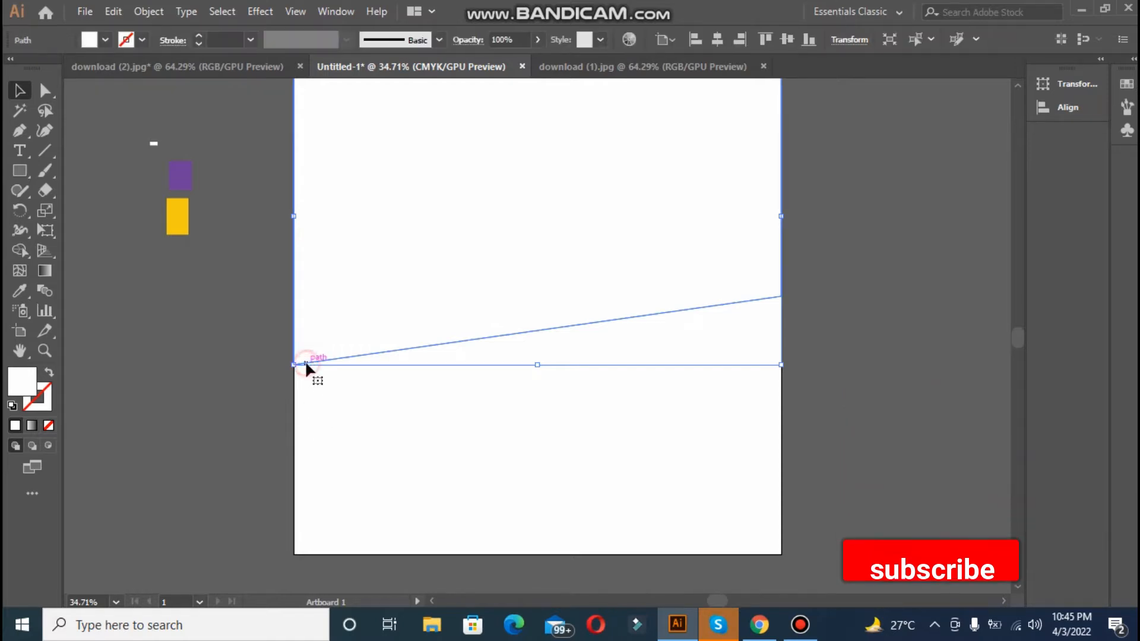
left_click(315, 424)
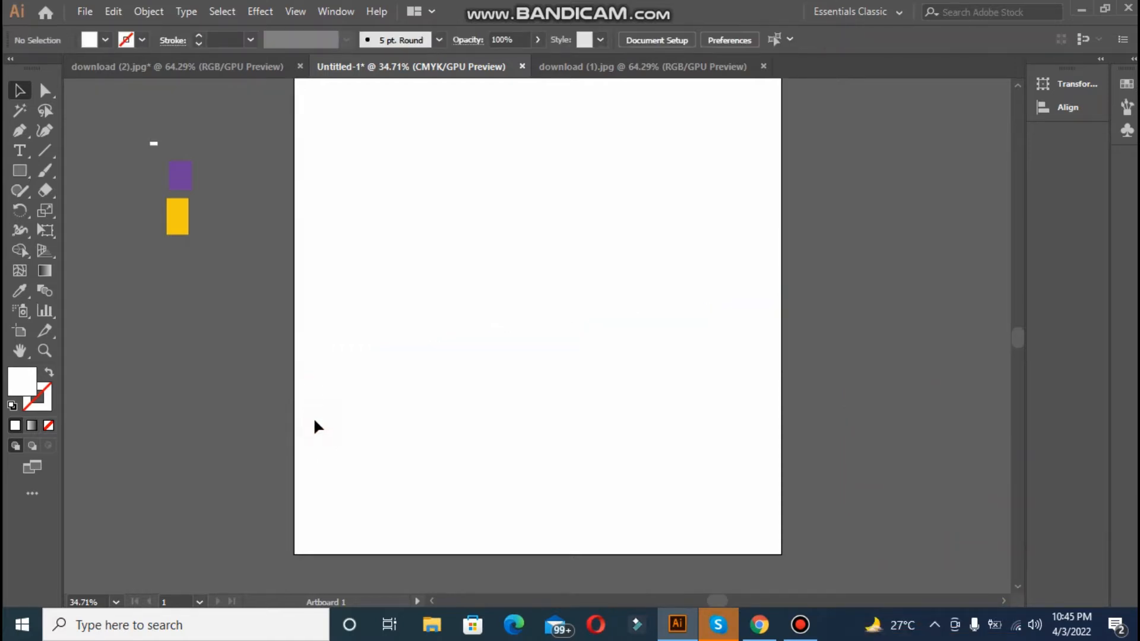
left_click(321, 359)
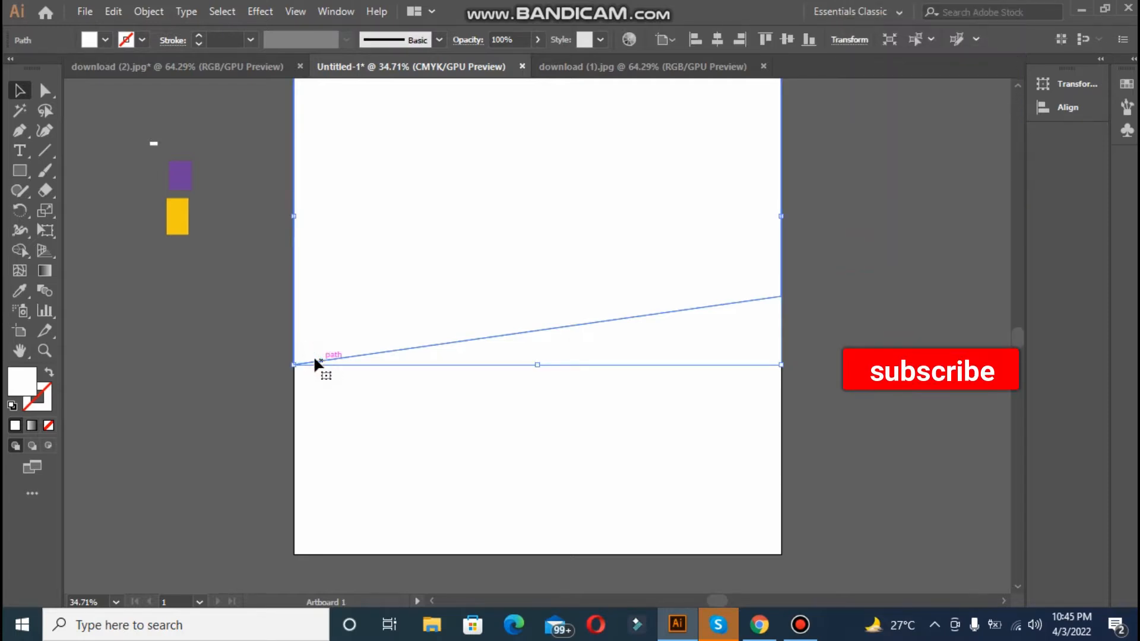
left_click(20, 290)
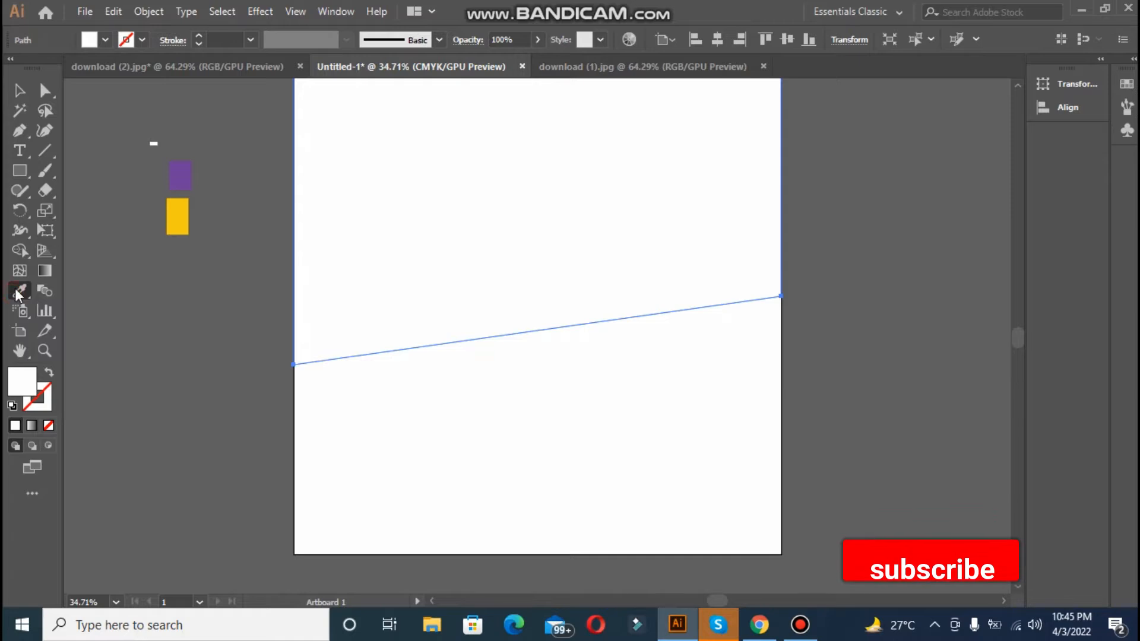
left_click(174, 214)
left_click(19, 91)
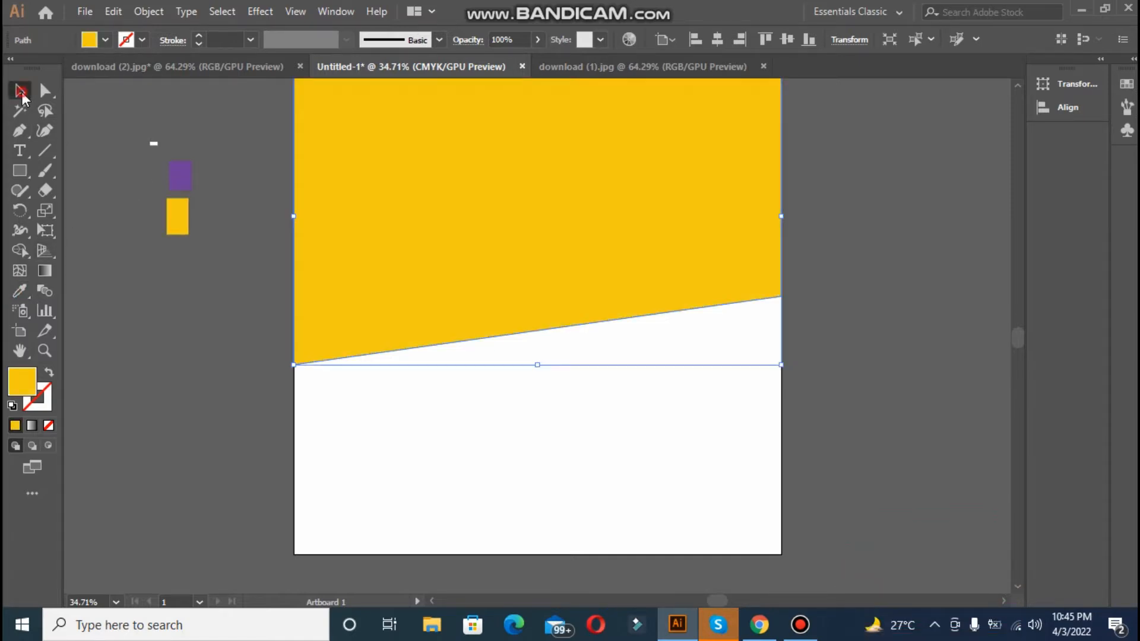
left_click(309, 384)
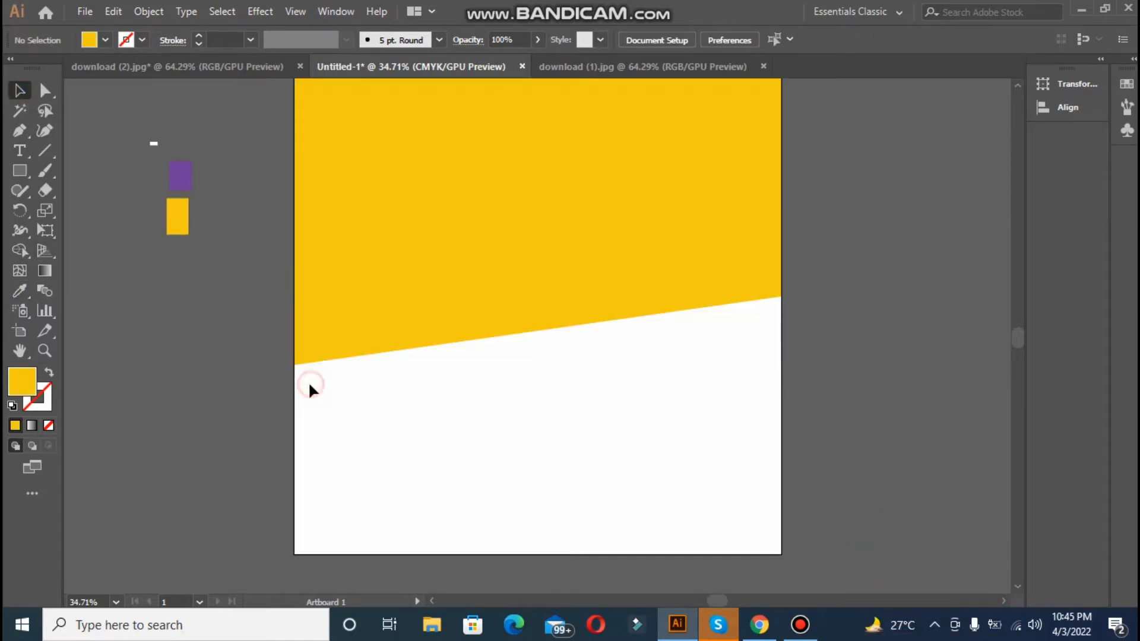
Step: Draw a closed Pen shape covering the rest of the artboard below the yellow shape, following its slanted edge and the bottom corners
left_click(19, 129)
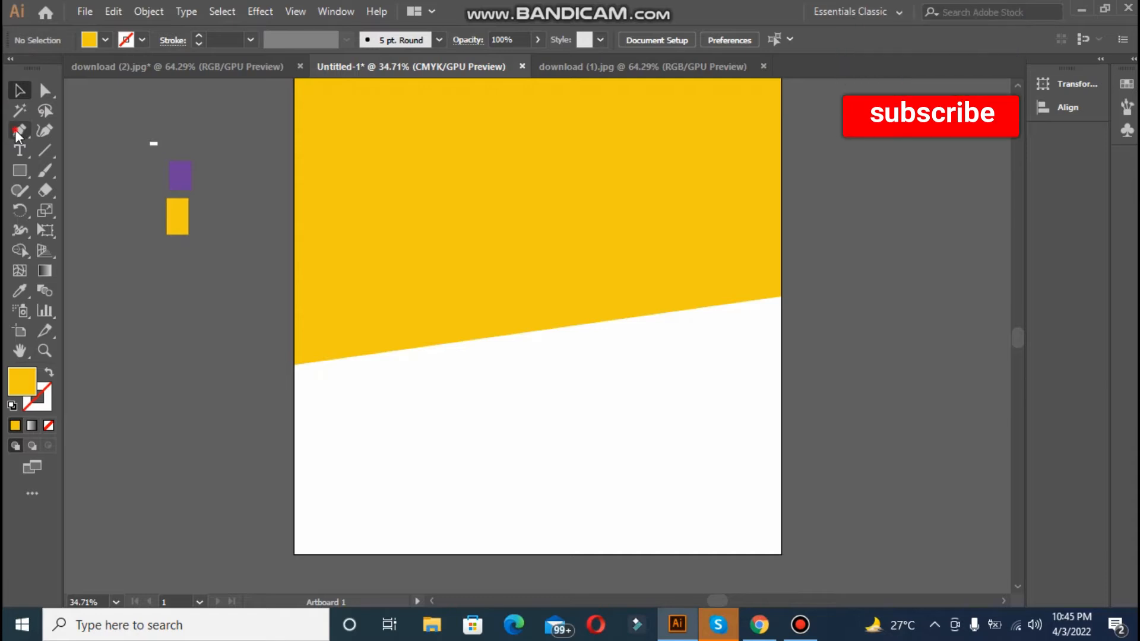
left_click(293, 365)
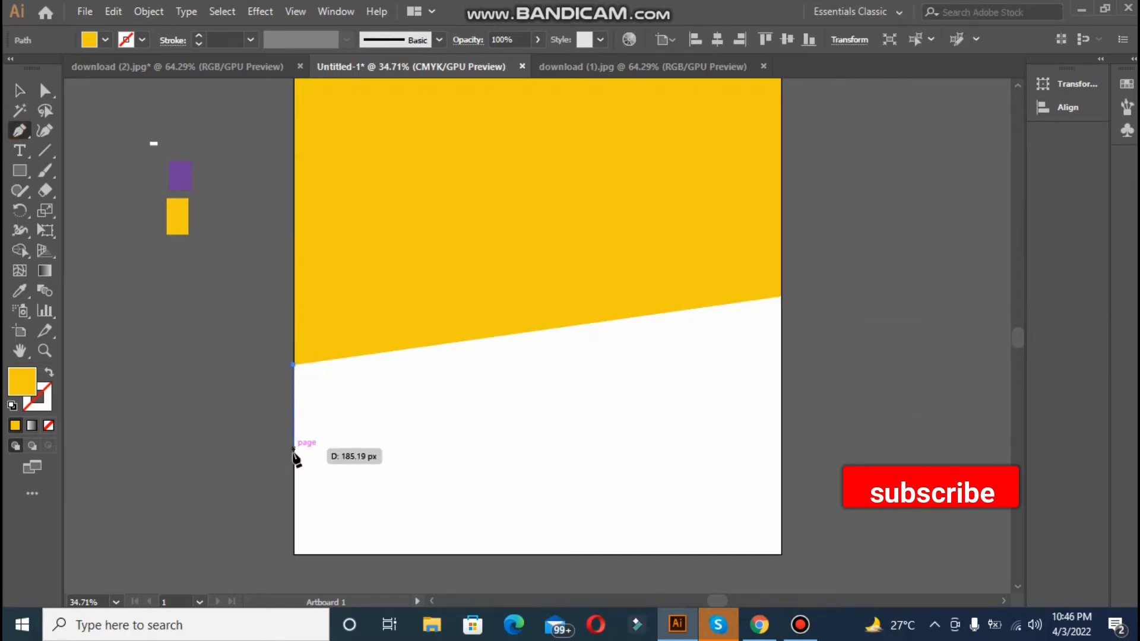
left_click(294, 554)
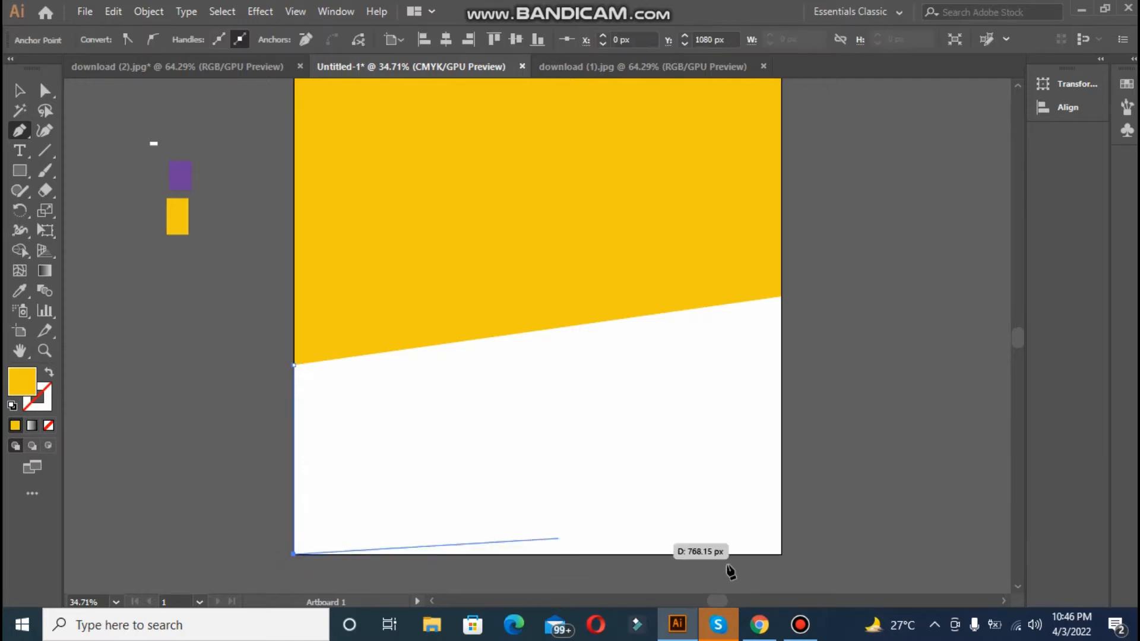
left_click(781, 554)
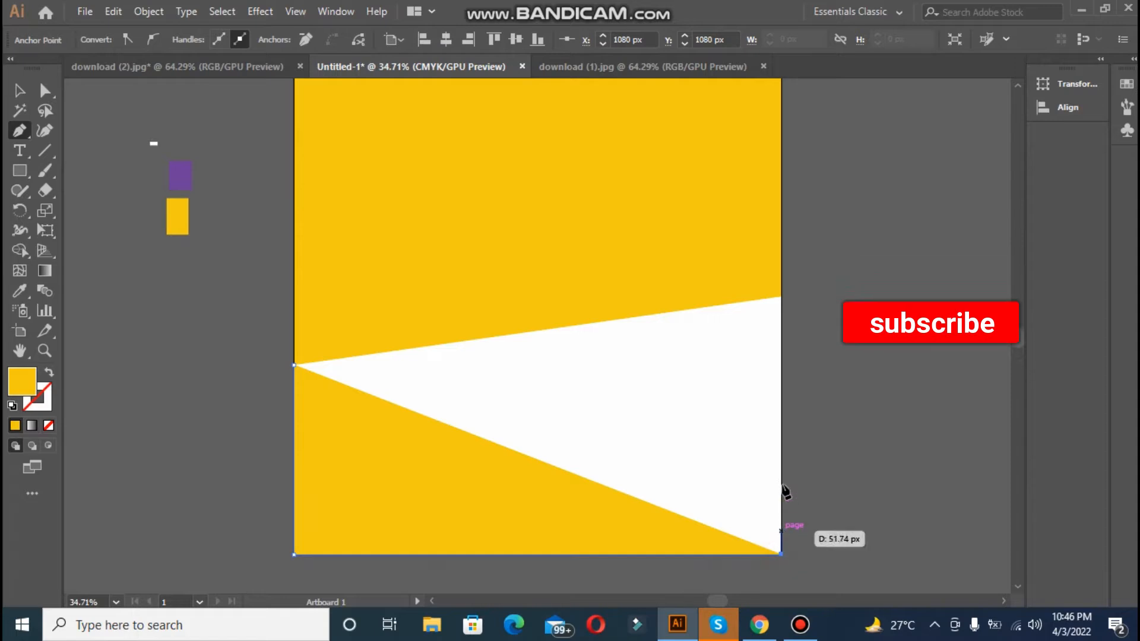
left_click(781, 296)
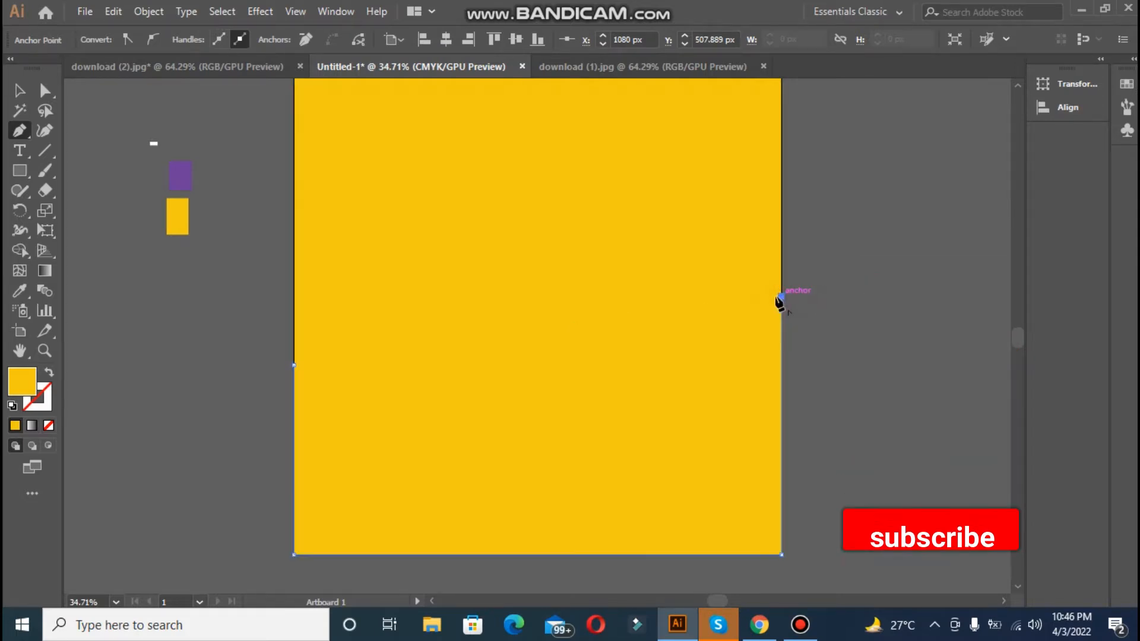
left_click(292, 365)
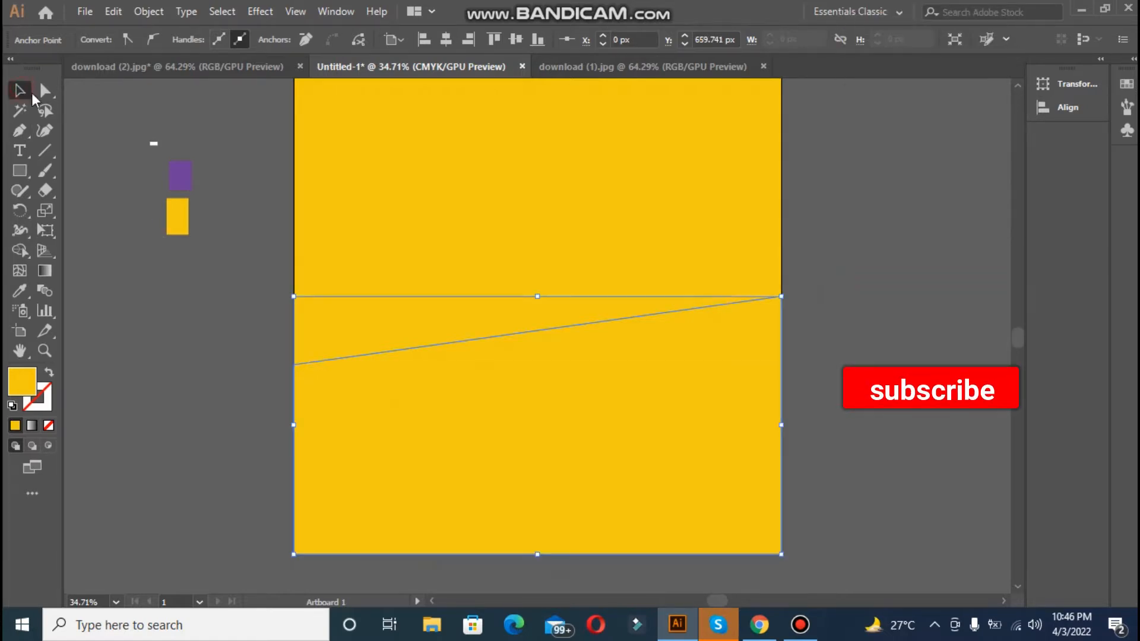
Step: Fill the lower slanted shape with the purple sampled from the purple swatch, and leave isolation mode
double_click(333, 436)
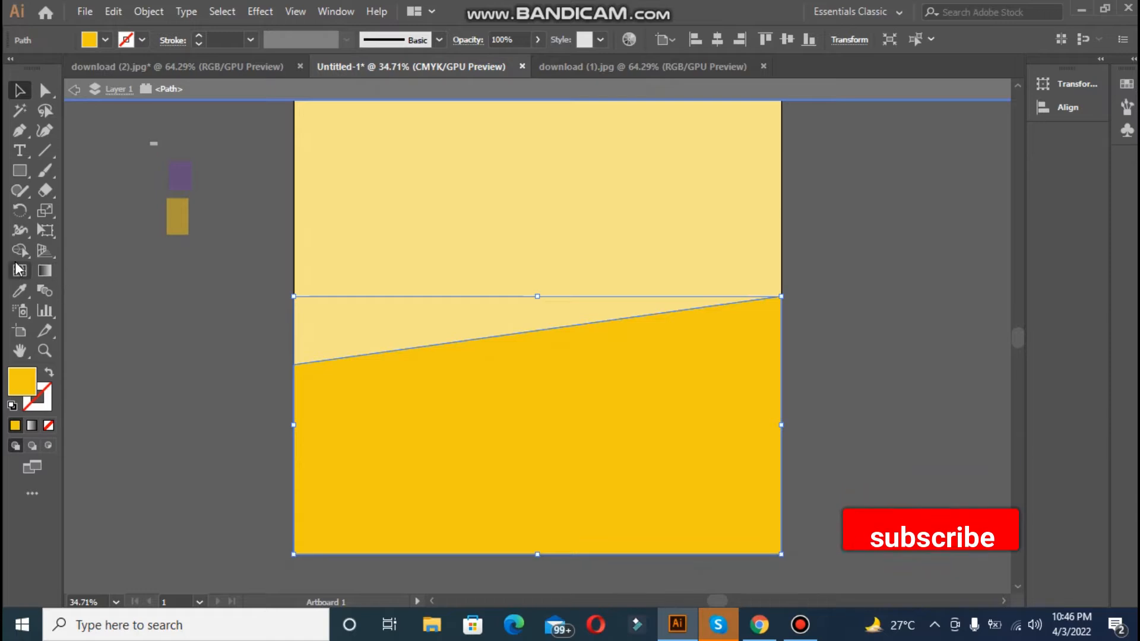
left_click(19, 289)
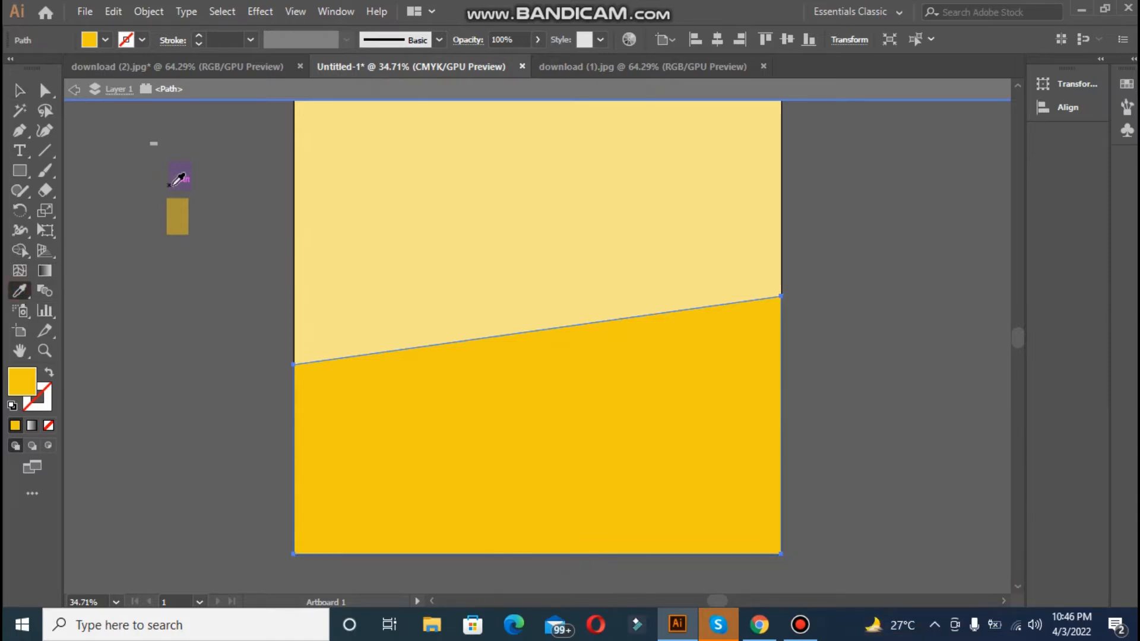
left_click(182, 172)
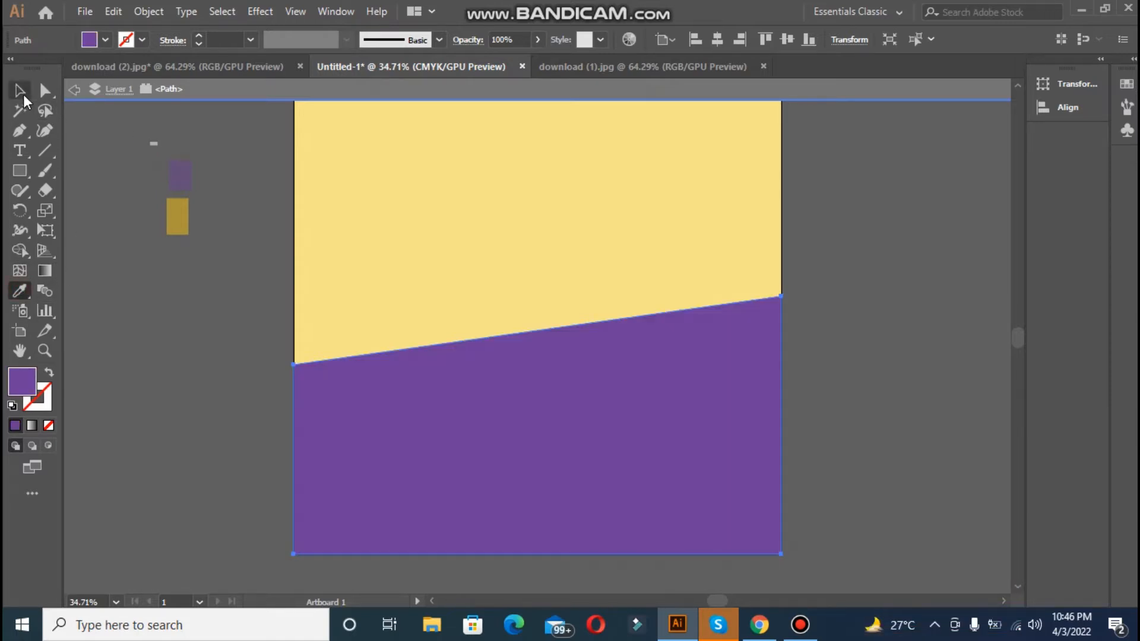
left_click(24, 97)
left_click(189, 343)
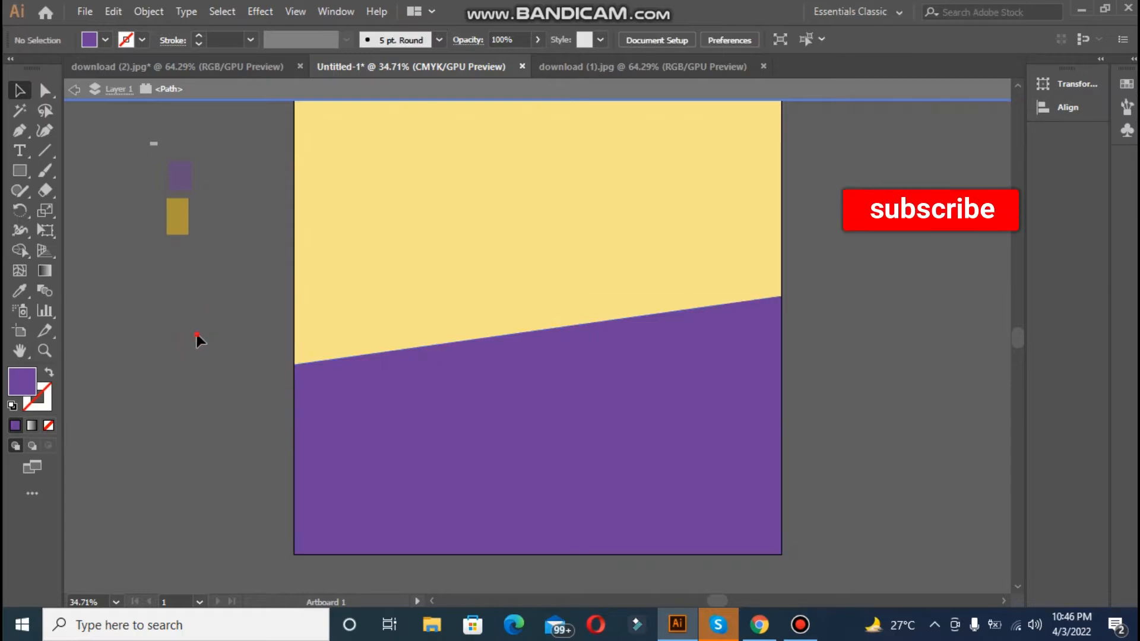
double_click(197, 338)
Step: Open the Unsplash photo whose file name ends in 4w_U-zQtX3M-unsplash from the Downloads folder as a separate document
left_click(327, 246)
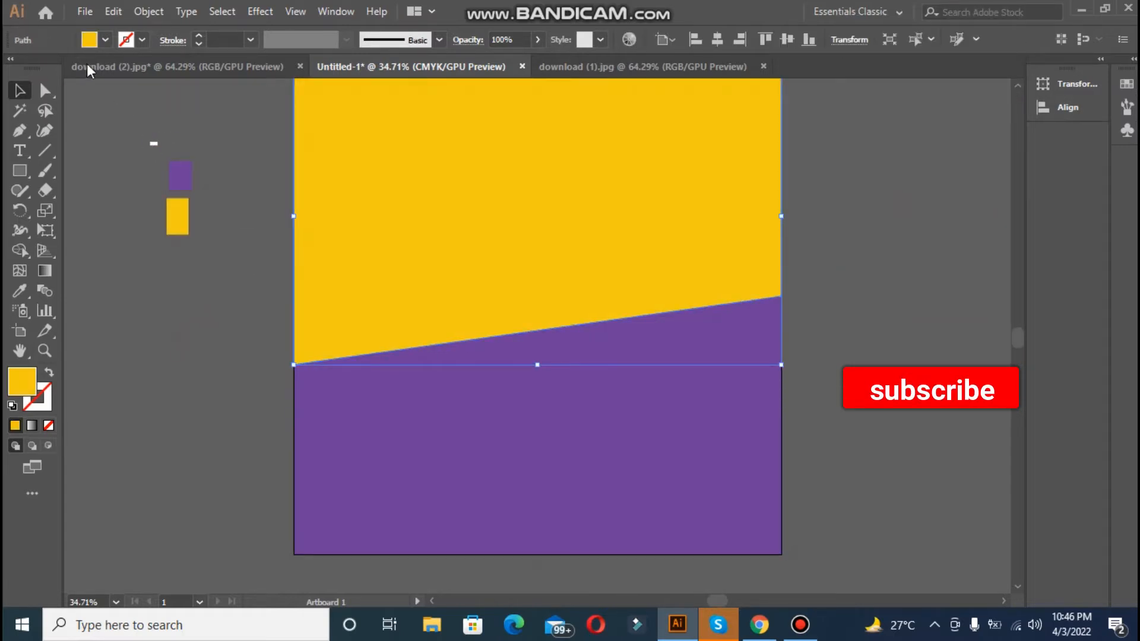
left_click(85, 12)
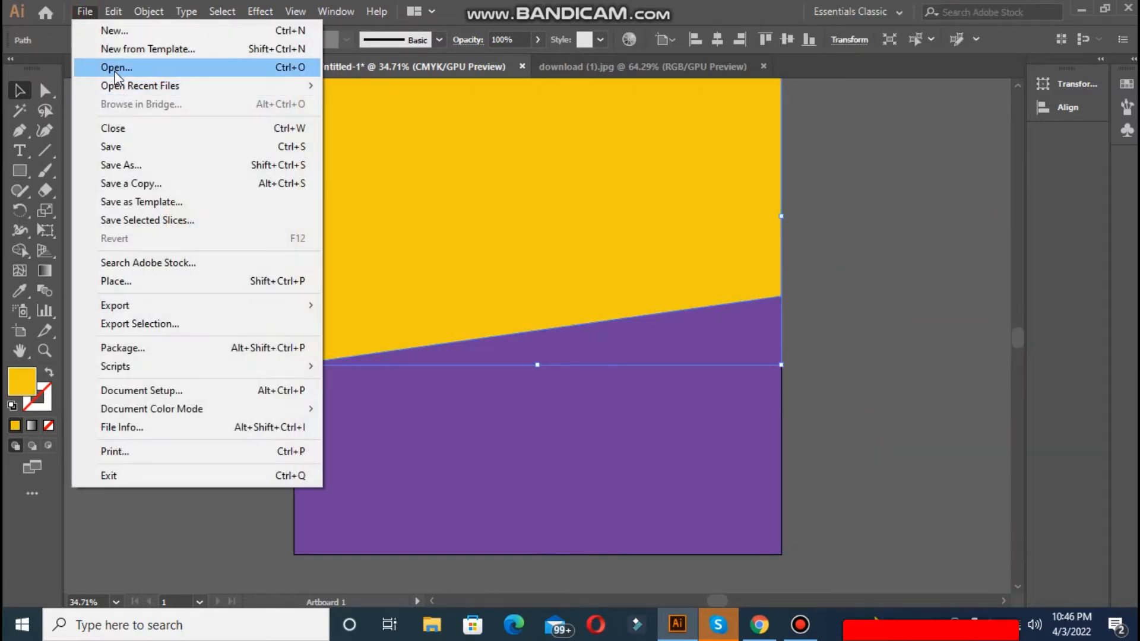
left_click(113, 69)
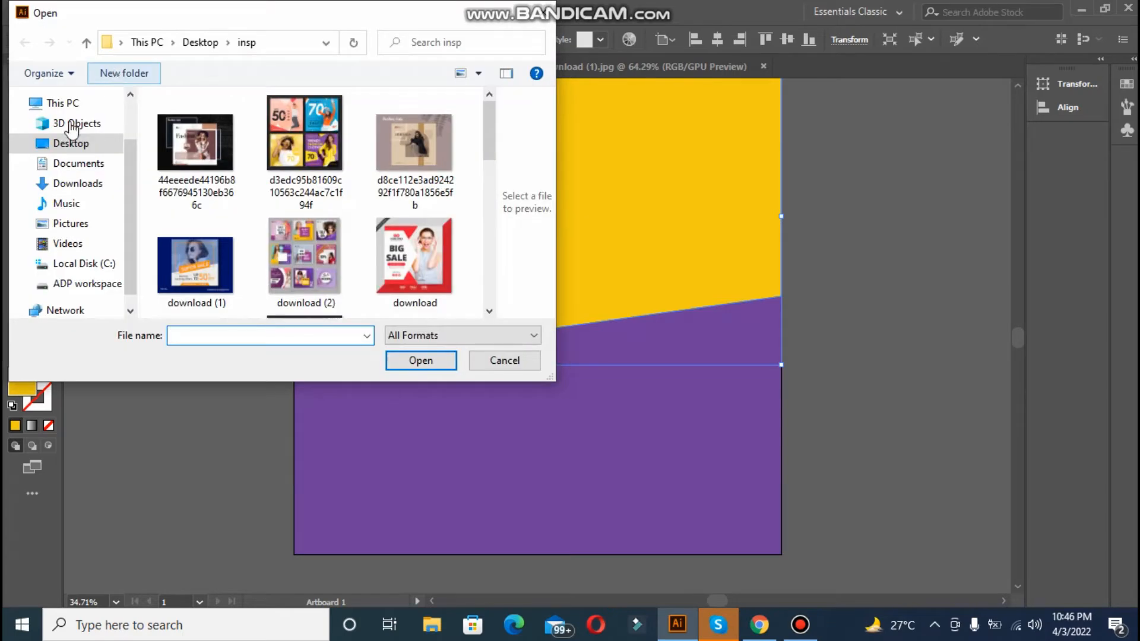
left_click(63, 185)
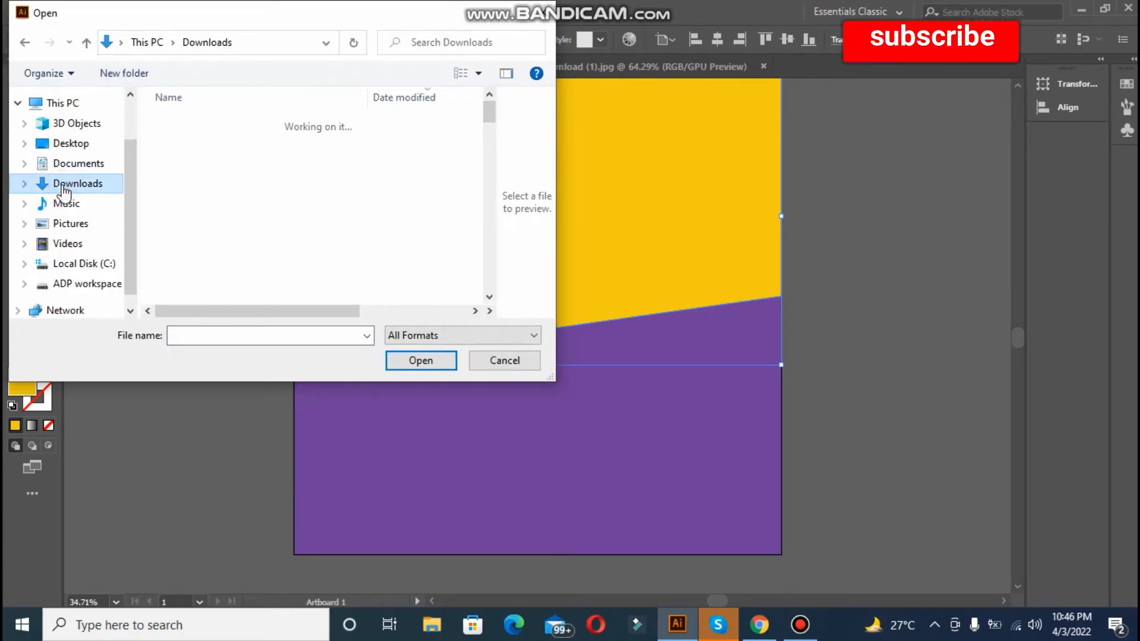
left_click(187, 146)
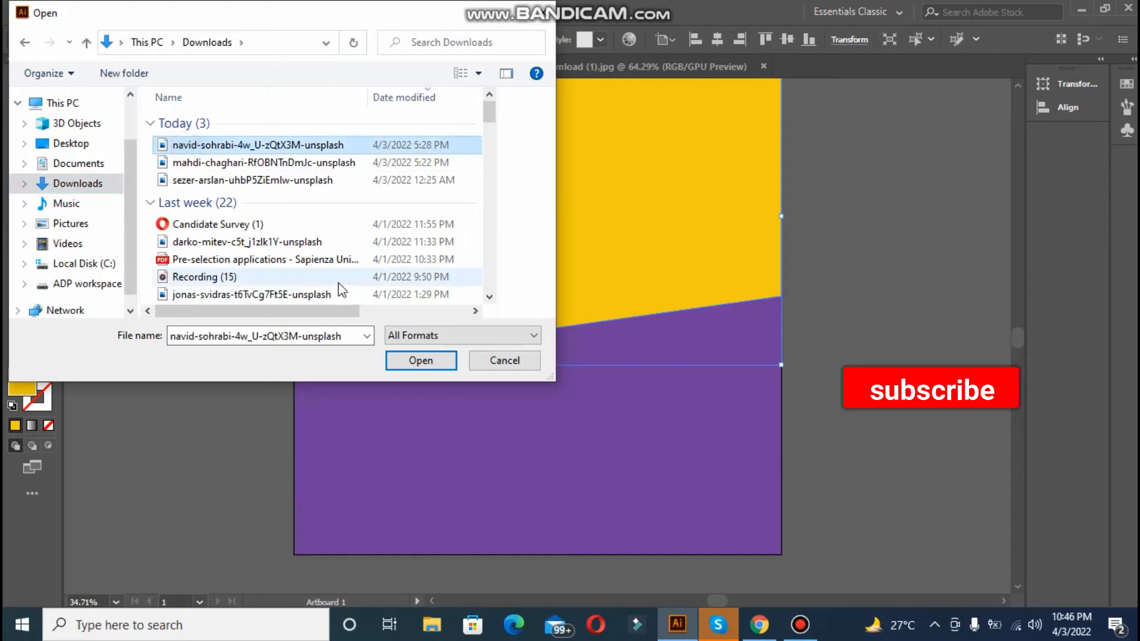
left_click(409, 363)
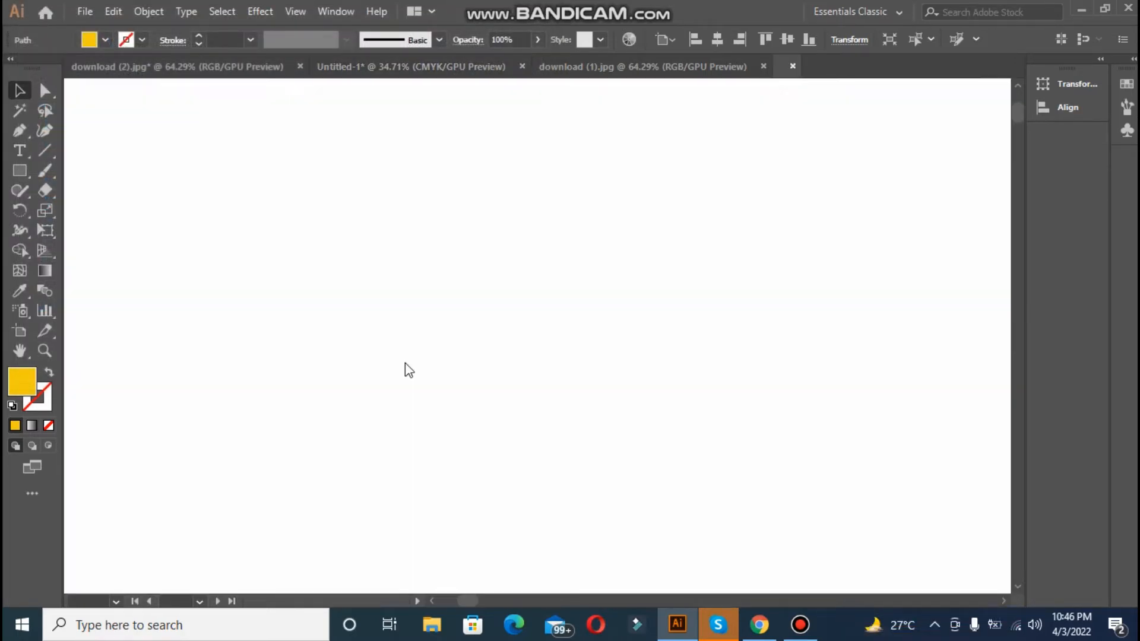
key("ctrl+minus")
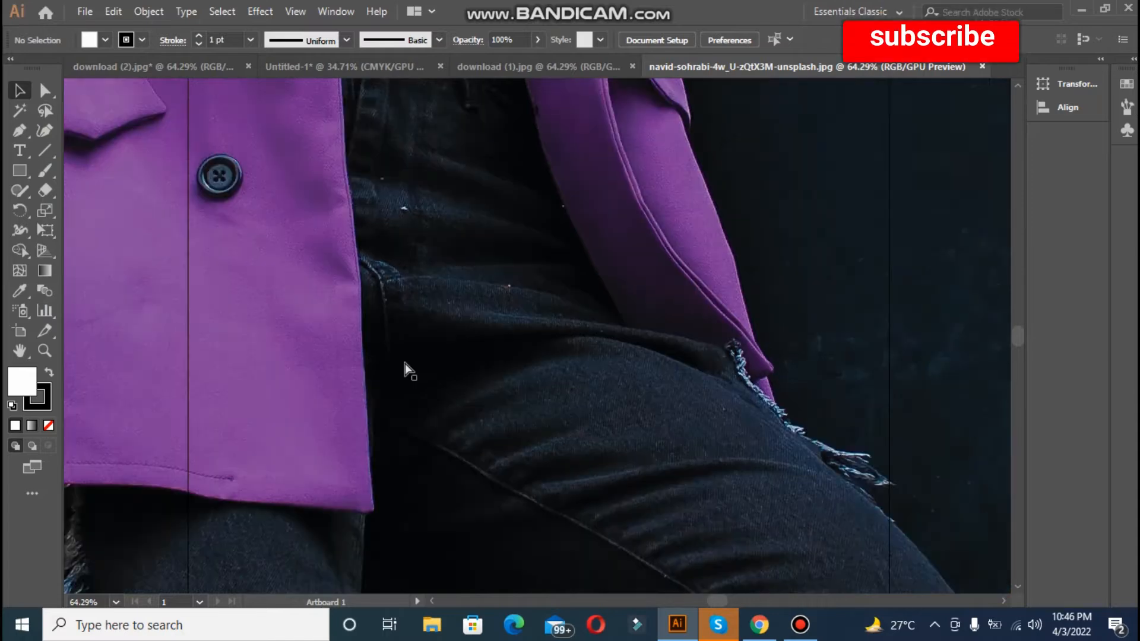
Step: Examine the opened photo of the model in the purple jacket as a whole
key("ctrl+minus")
key("ctrl+minus")
key("ctrl+minus")
key("ctrl+minus")
key("ctrl+minus")
key("ctrl+minus")
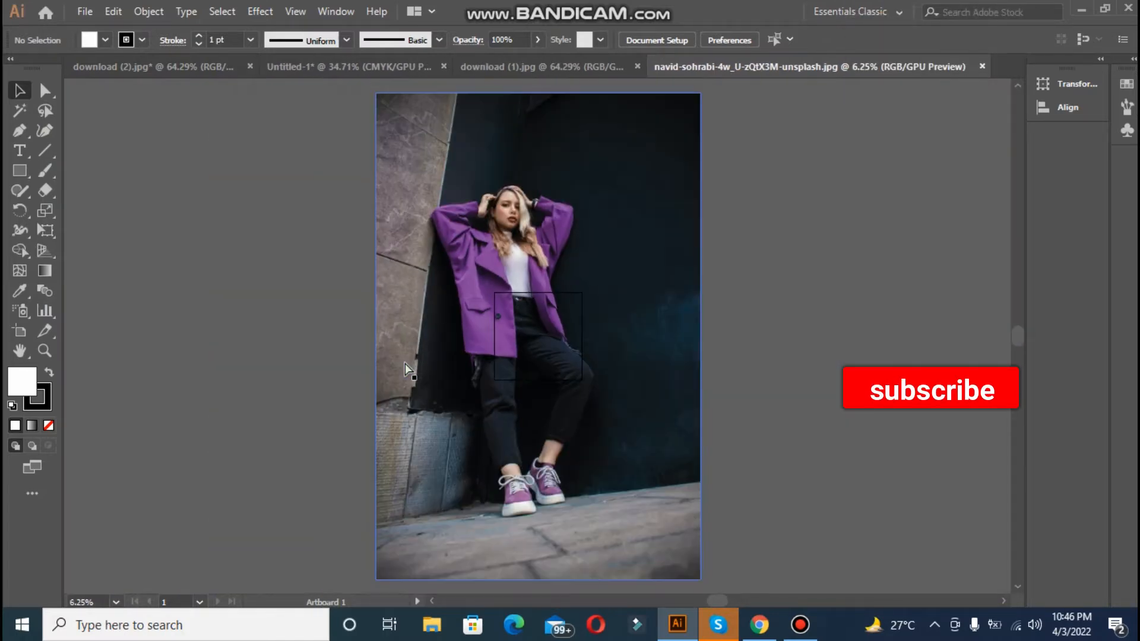
key("ctrl+minus")
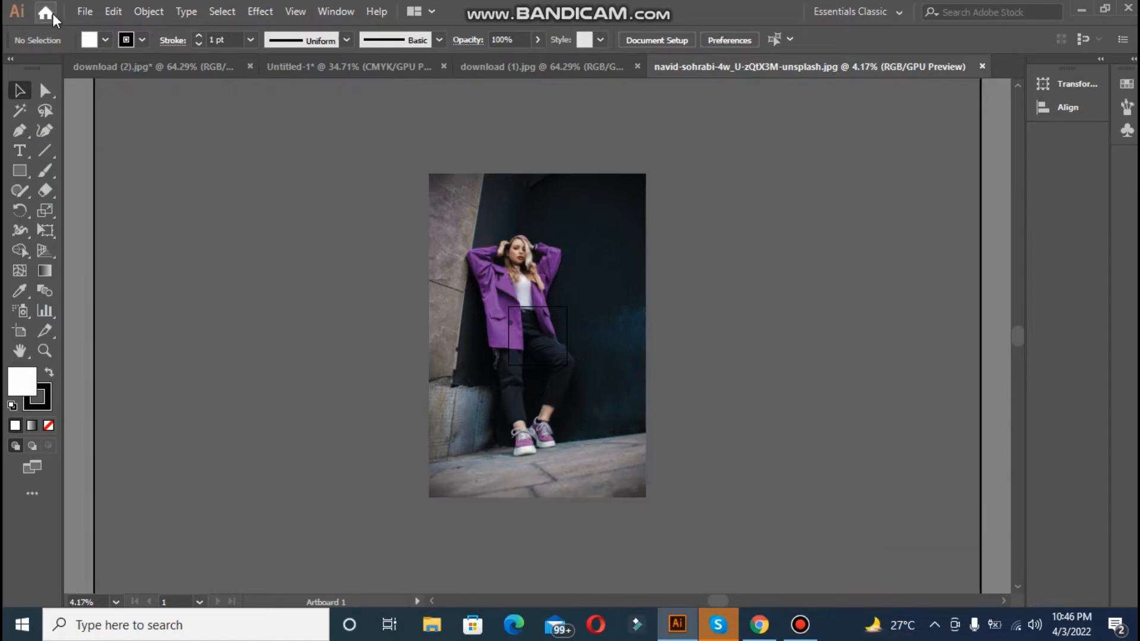
Step: Open the Unsplash photo whose file name ends in RfOBNTnDmJc-unsplash from the Downloads folder as a separate document
left_click(74, 13)
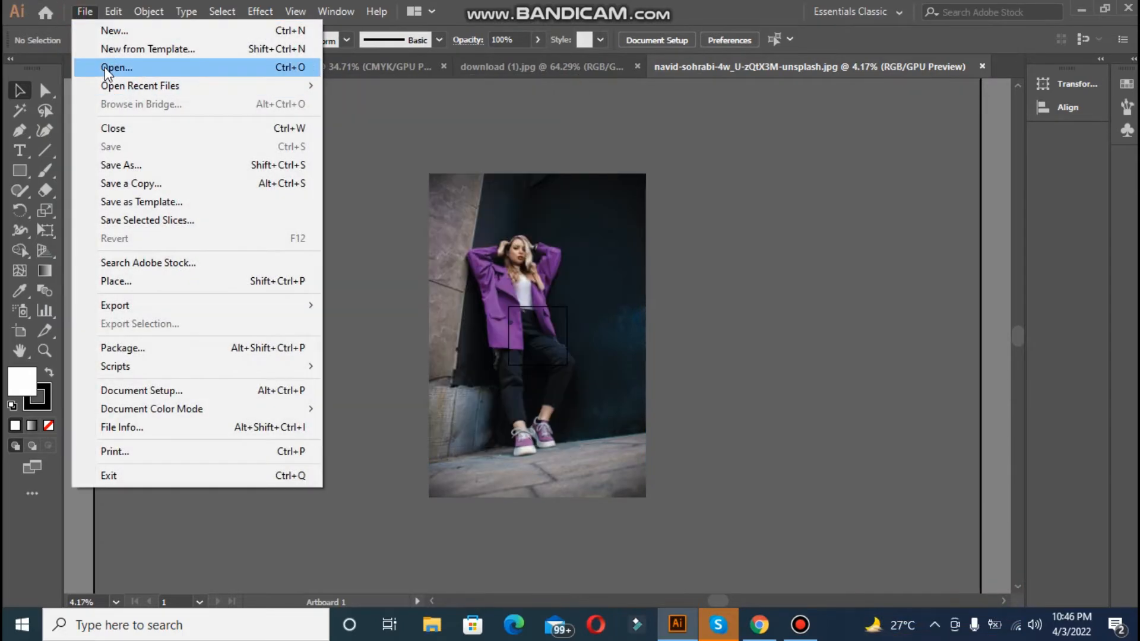
left_click(106, 69)
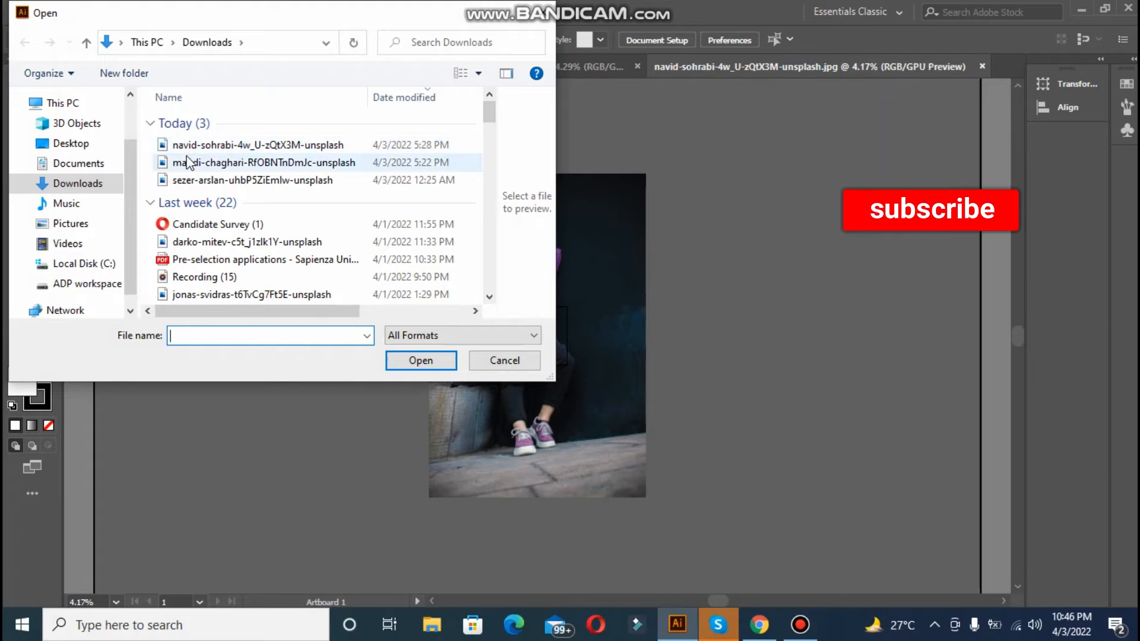
left_click(189, 162)
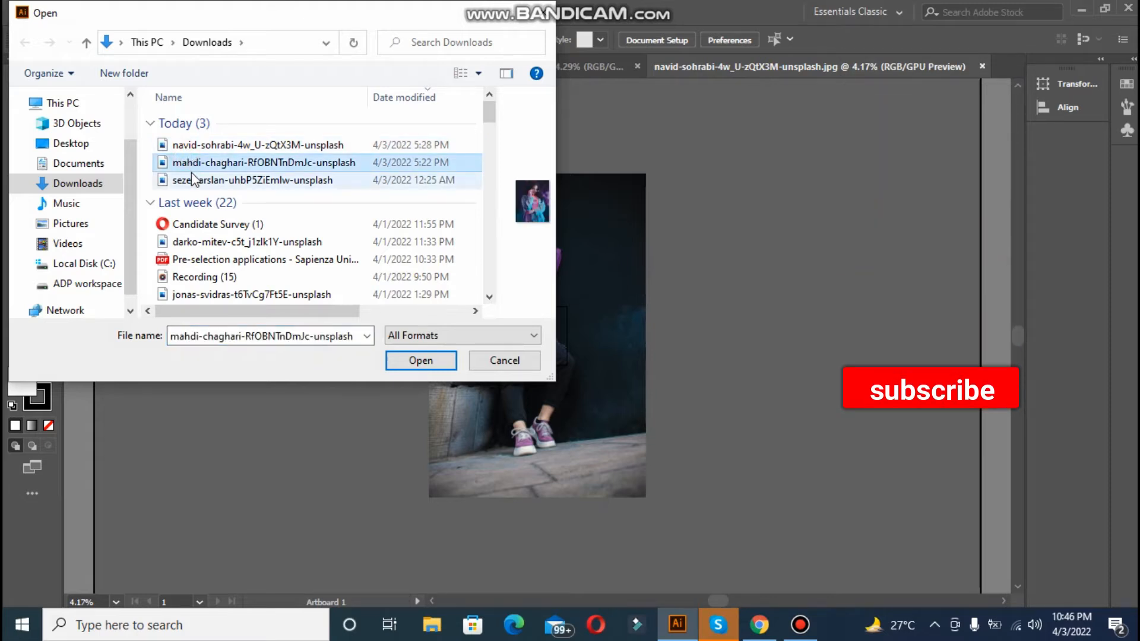
left_click(191, 174)
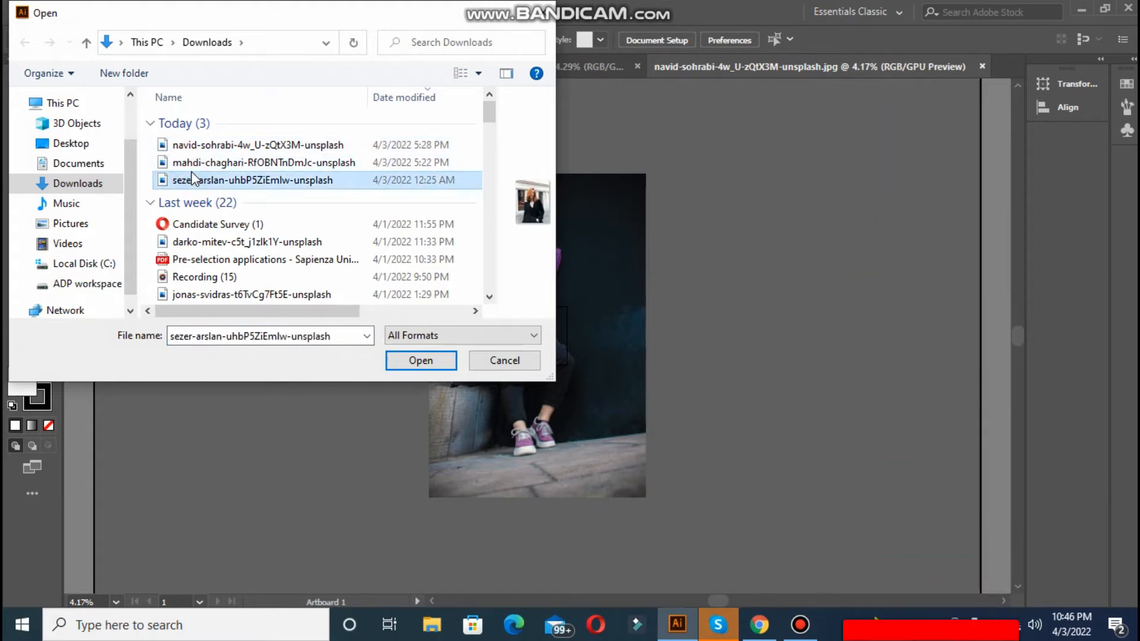
left_click(217, 165)
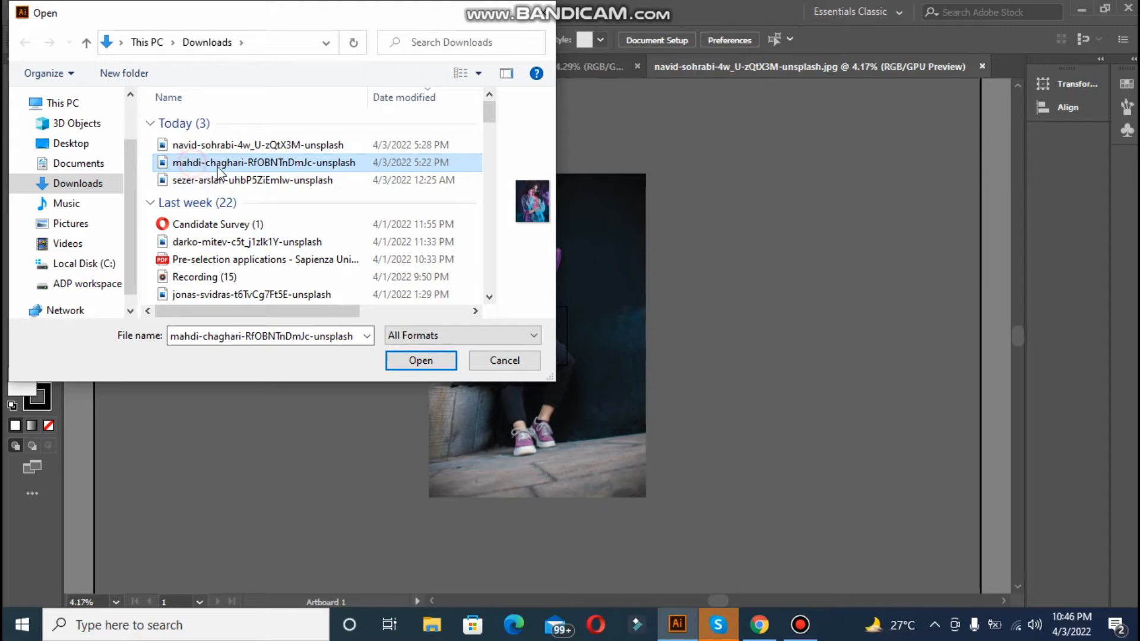
left_click(419, 361)
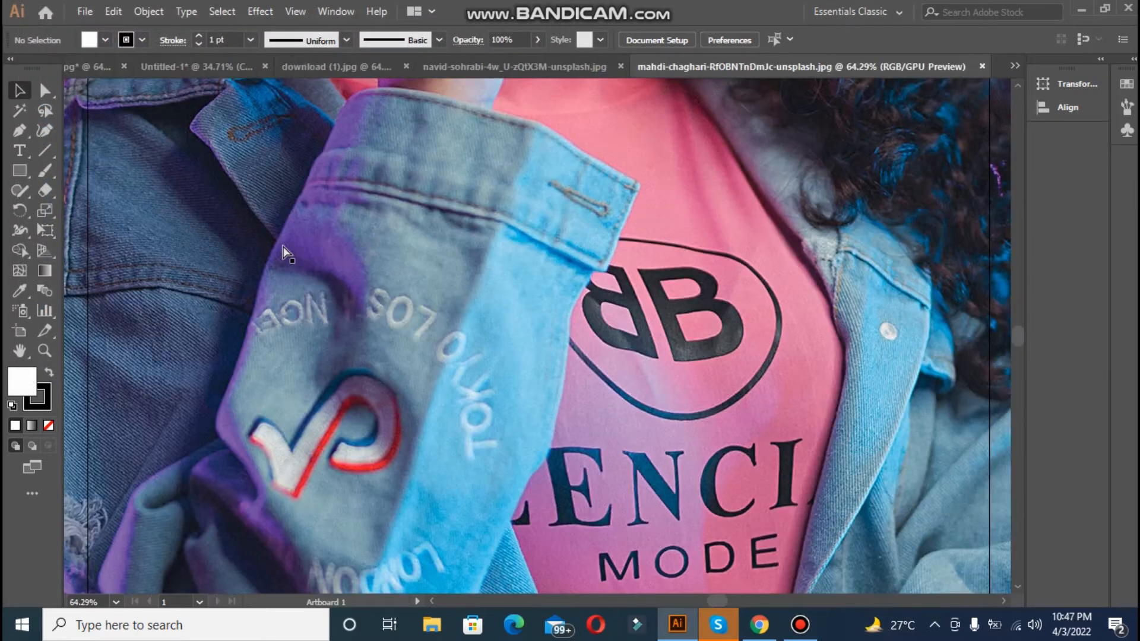
Step: Scale the newly opened photo down proportionally from its upper-left corner
key("ctrl+minus")
key("ctrl+minus")
key("ctrl+minus")
key("ctrl+minus")
key("ctrl+minus")
key("ctrl+minus")
key("ctrl+minus")
key("ctrl+minus")
key("ctrl+minus")
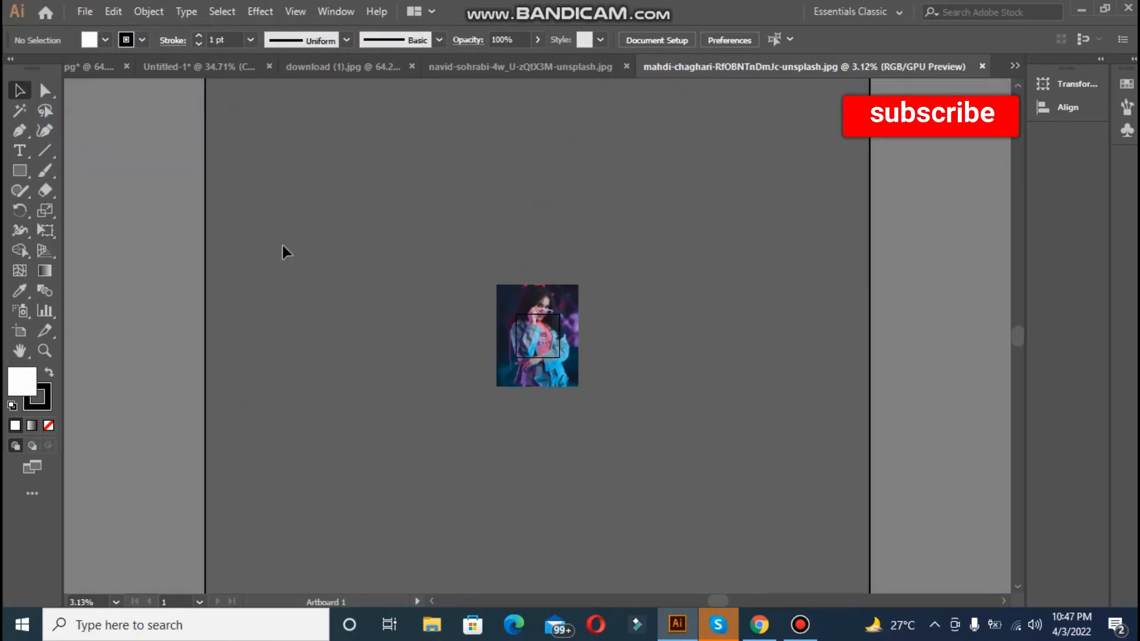
key("ctrl+plus")
key("ctrl+plus")
key("ctrl+plus")
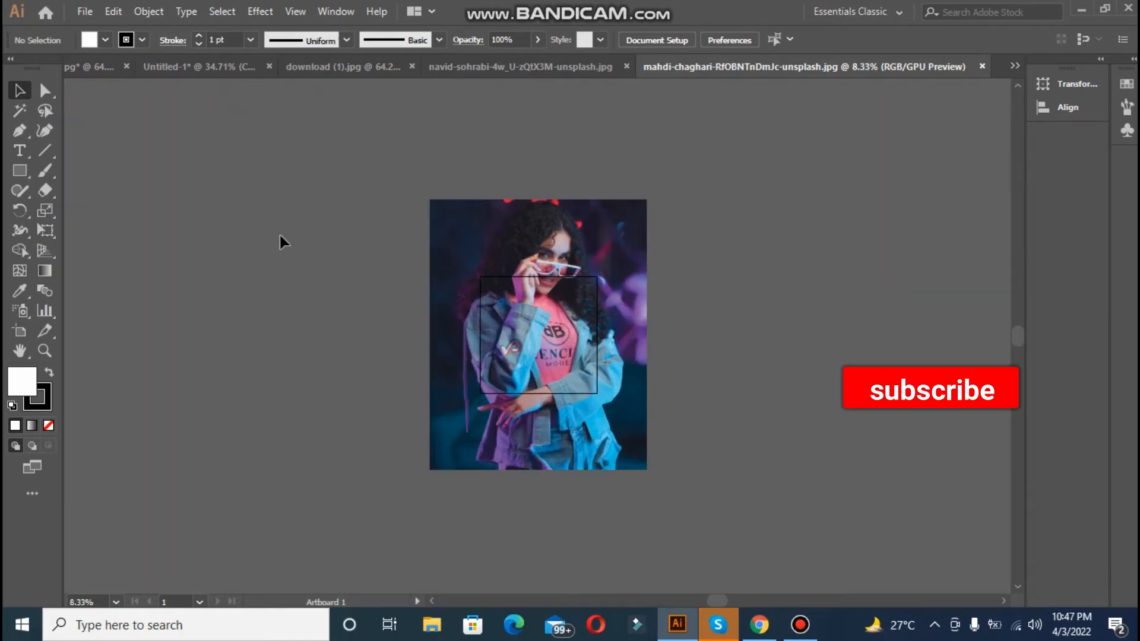
left_click(528, 226)
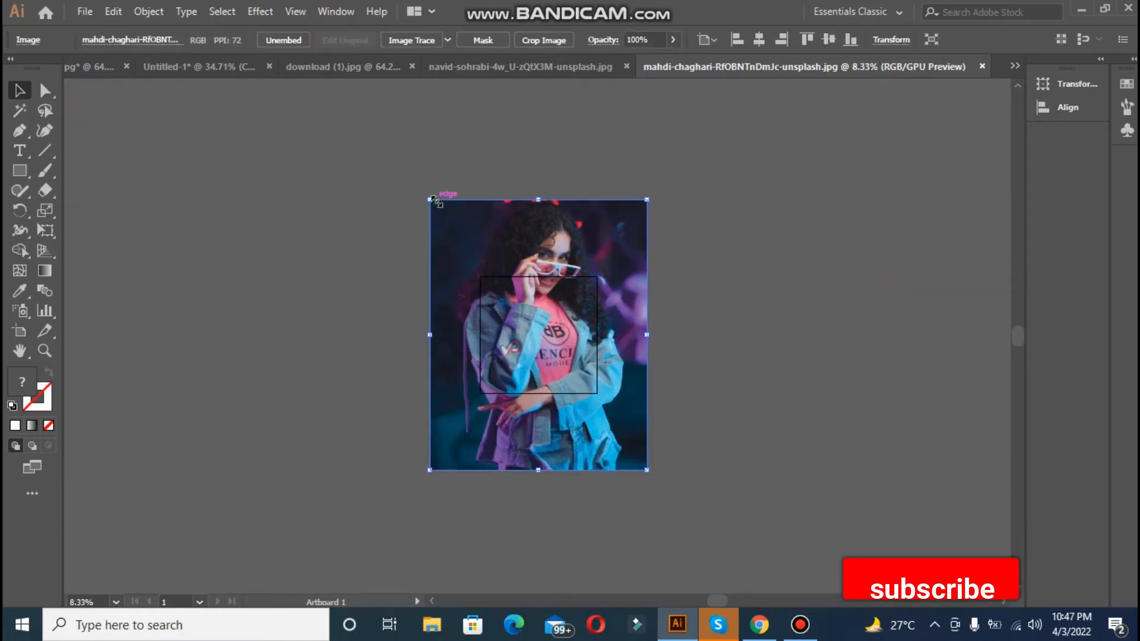
left_click_drag(430, 200, 479, 261)
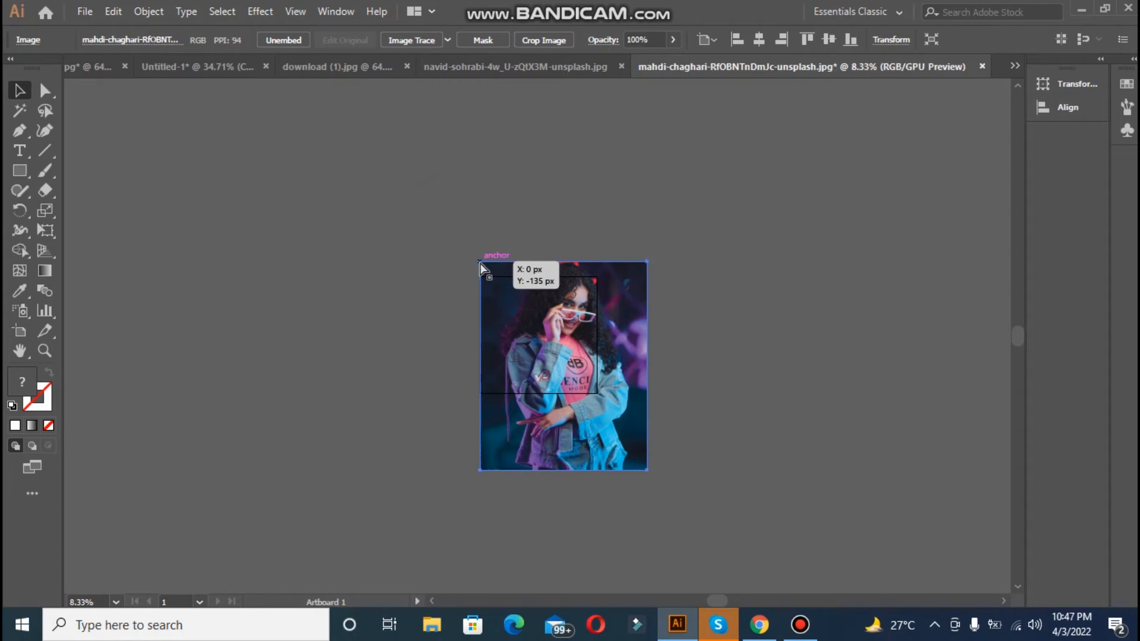
Step: Copy the photo into the Untitled-1 document, scale it down and place it over the artboard's upper part
left_click(192, 64)
scroll(282, 266, "up", 3)
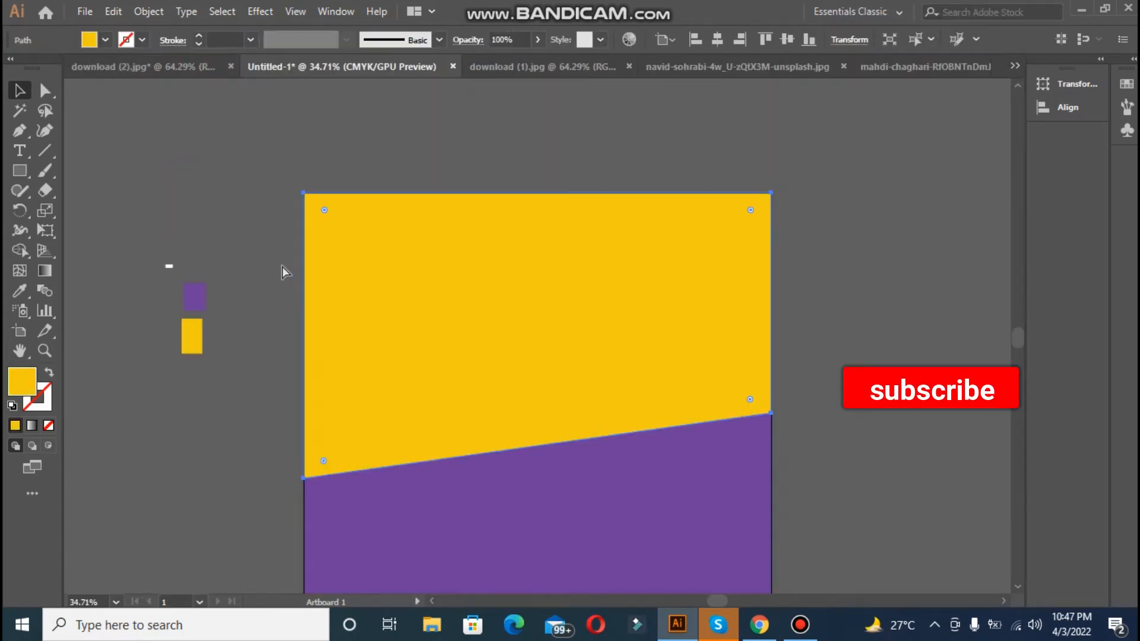
key("ctrl+minus")
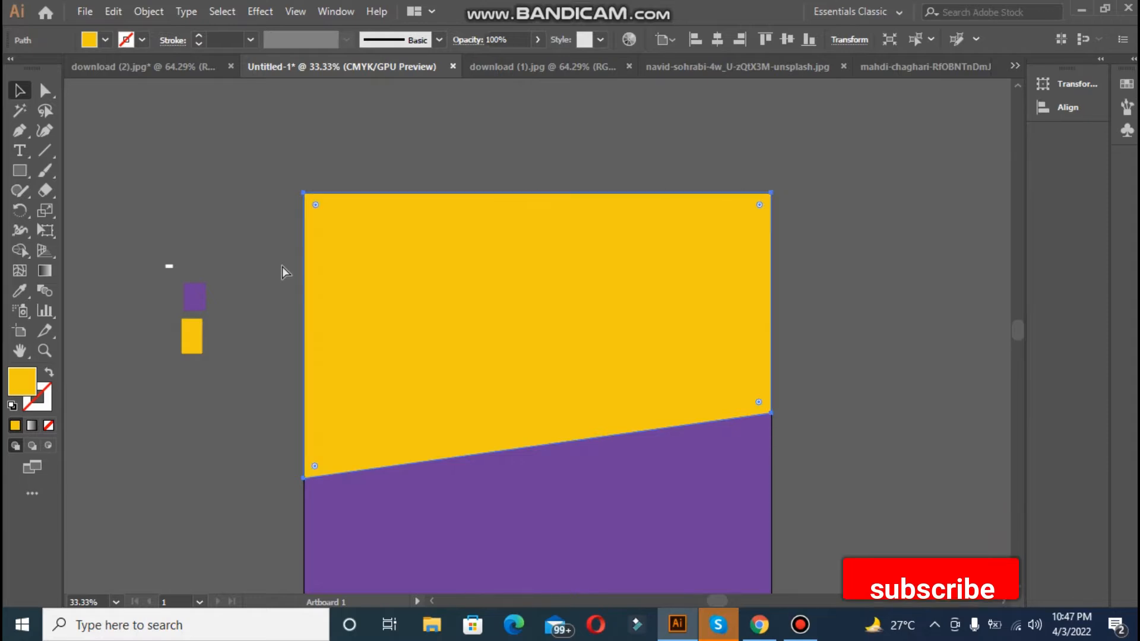
key("ctrl+v")
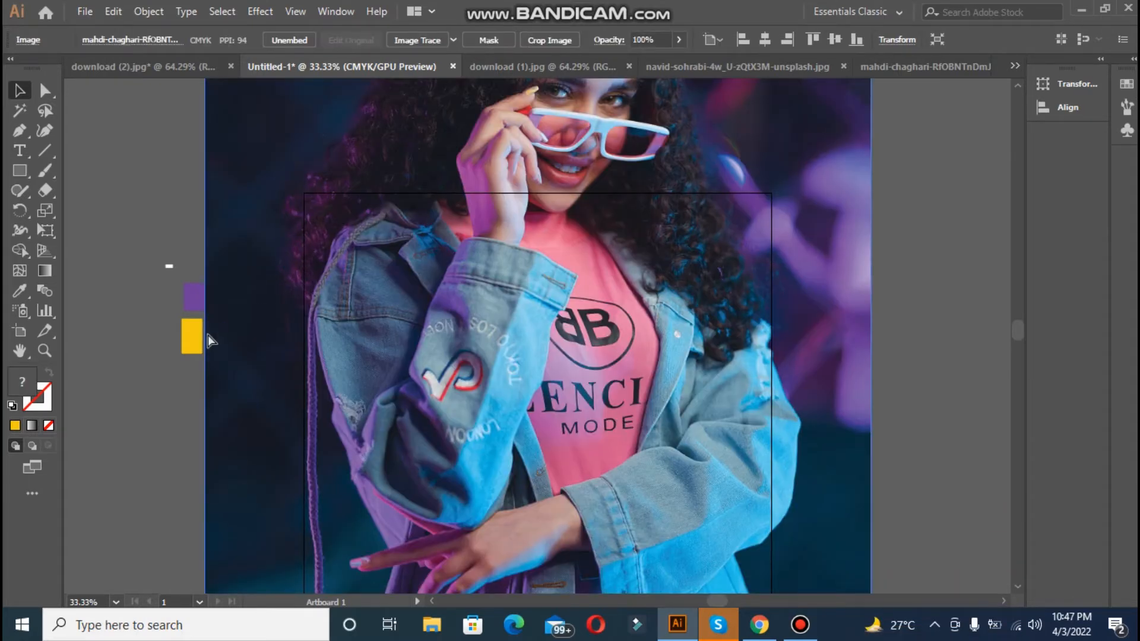
left_click_drag(205, 333, 614, 444)
left_click_drag(676, 381, 461, 355)
Step: Narrow the yellow shape, raise its top edge above the artboard and stretch it down past the photo's lower edge
left_click(358, 299)
left_click_drag(304, 332, 398, 336)
left_click_drag(538, 250, 538, 150)
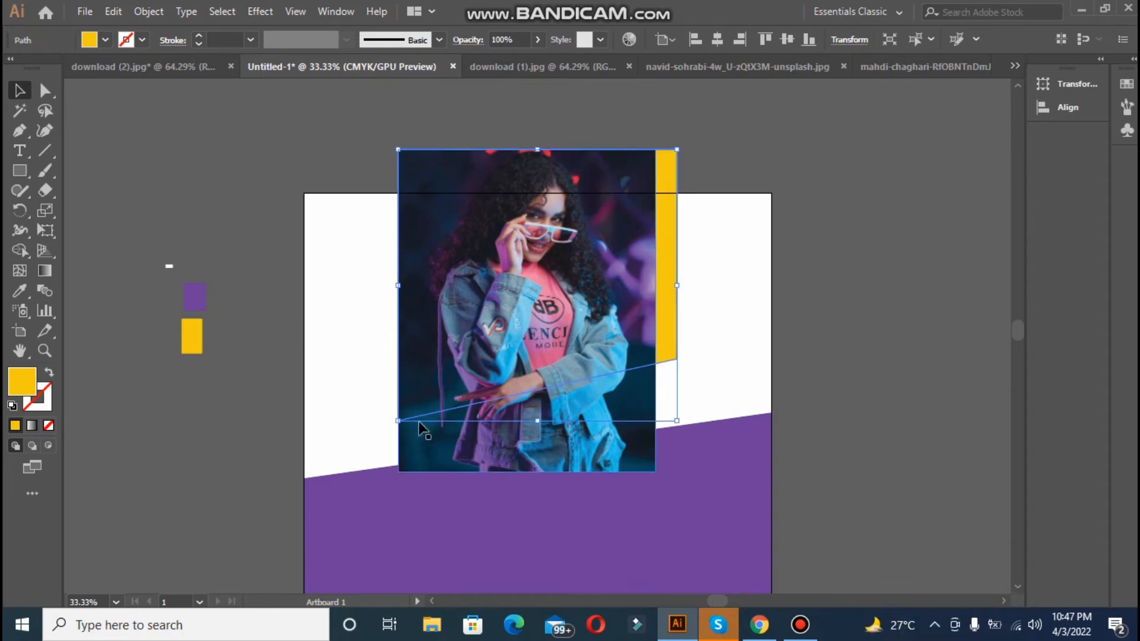
left_click_drag(537, 421, 537, 551)
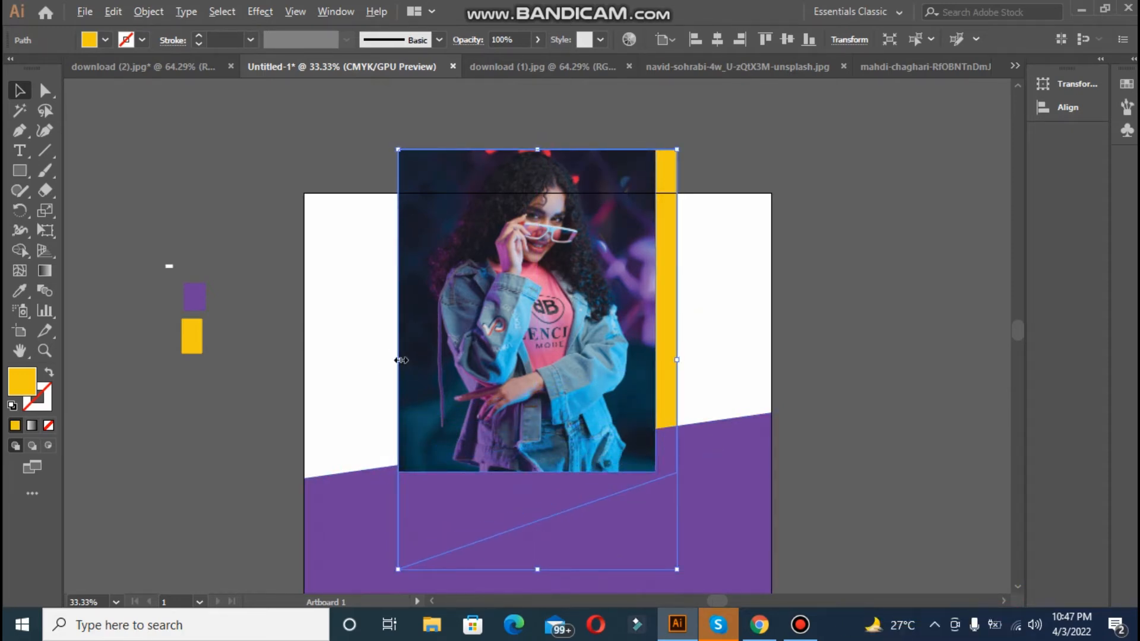
left_click_drag(401, 360, 365, 359)
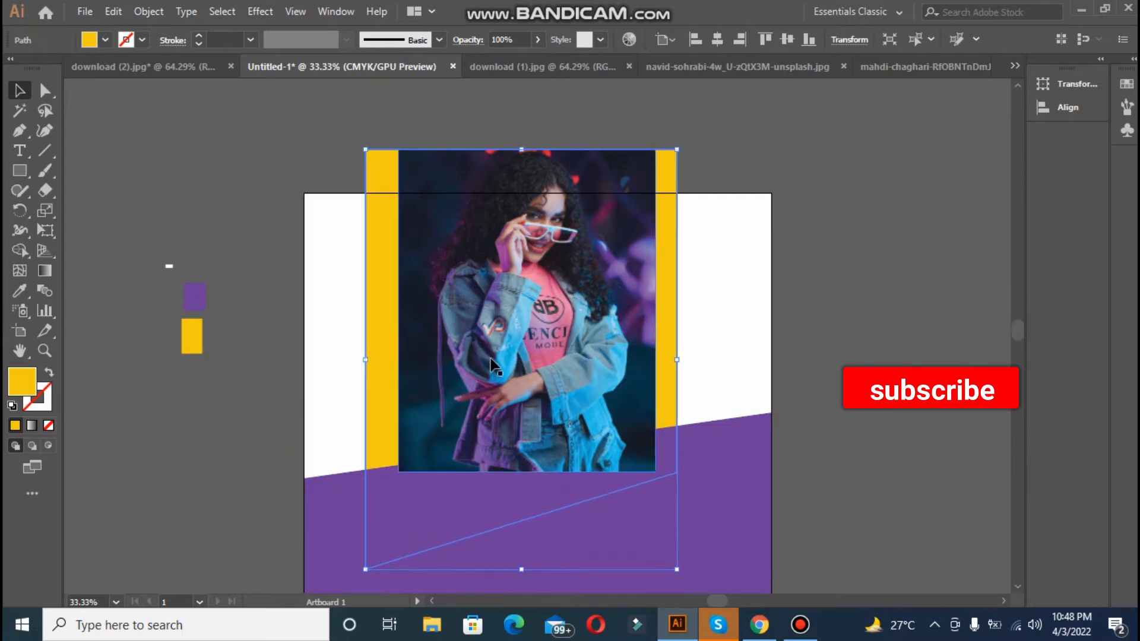
Step: Enlarge the photo proportionally and move it down so its top edge meets the artboard's top edge
left_click(490, 359)
left_click_drag(399, 472, 367, 511)
left_click_drag(656, 511, 677, 537)
left_click_drag(482, 333, 488, 376)
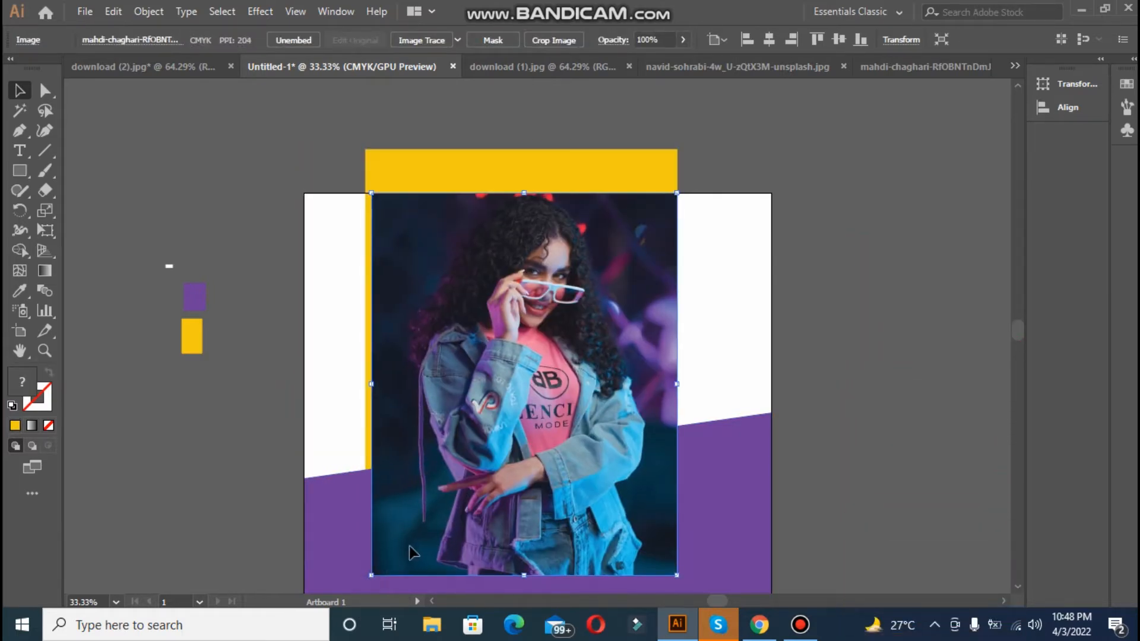
Step: Enlarge the photo to span the artboard's full width and resize the yellow shape to the same width
left_click(380, 581)
left_click(381, 573)
left_click_drag(371, 574, 324, 550)
left_click_drag(676, 551, 748, 467)
key("ctrl+minus")
key("ctrl+minus")
key("ctrl+minus")
left_click_drag(616, 336, 627, 337)
Step: Bring the yellow slanted shape in front of the photo
left_click(559, 215)
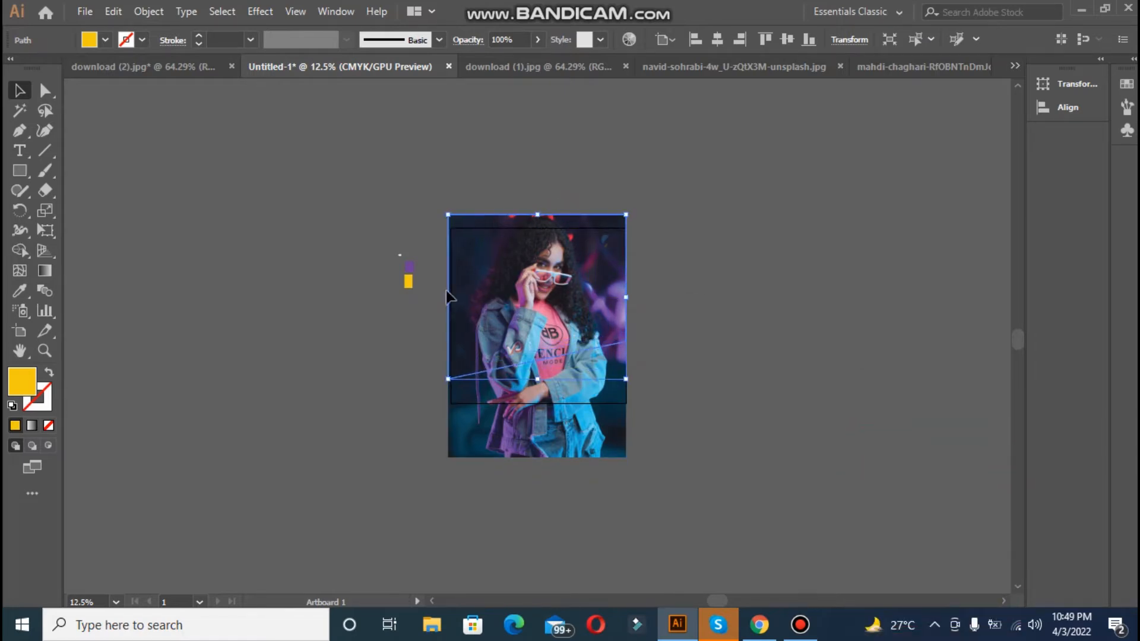
right_click(475, 262)
mouse_move(607, 528)
left_click(736, 523)
Step: Try clipping the photo to the yellow shape and moving it down to the artboard's top edge, and undo these changes
left_click(574, 387)
left_click(536, 325, "shift")
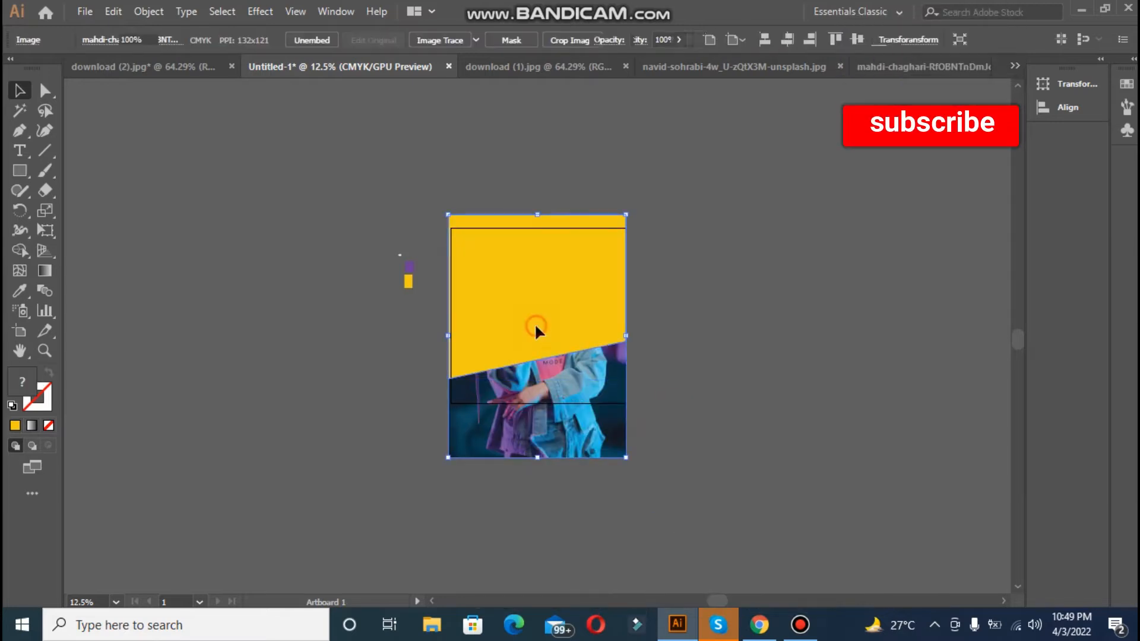
right_click(536, 326)
left_click(607, 446)
left_click_drag(534, 238, 536, 252)
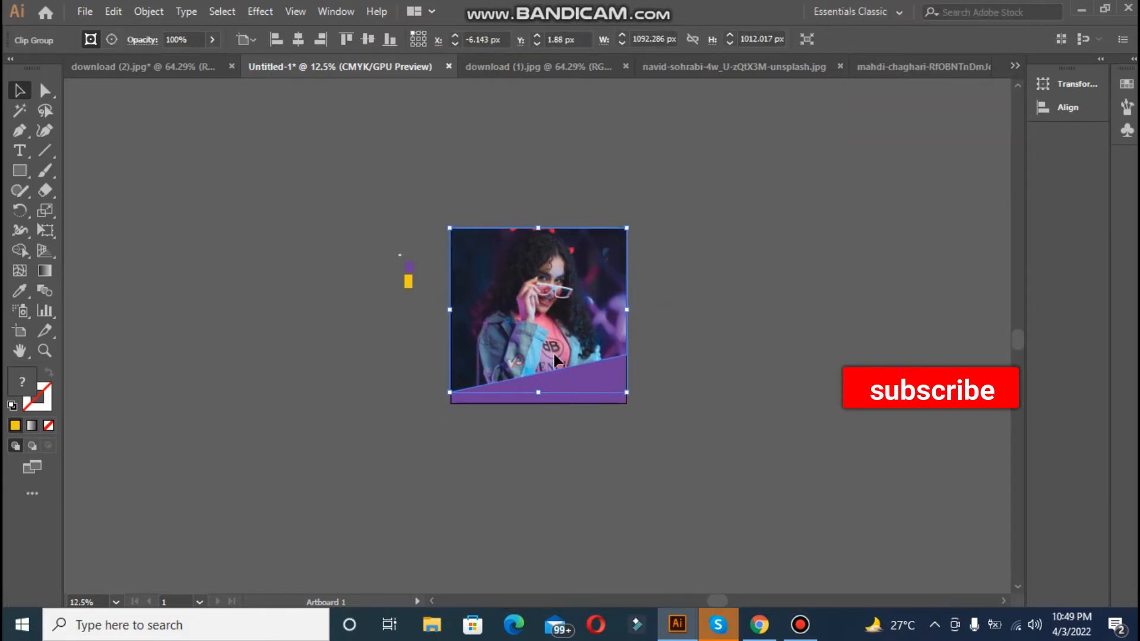
left_click_drag(622, 389, 627, 379)
key("ctrl+z")
key("ctrl+z")
key("ctrl+z")
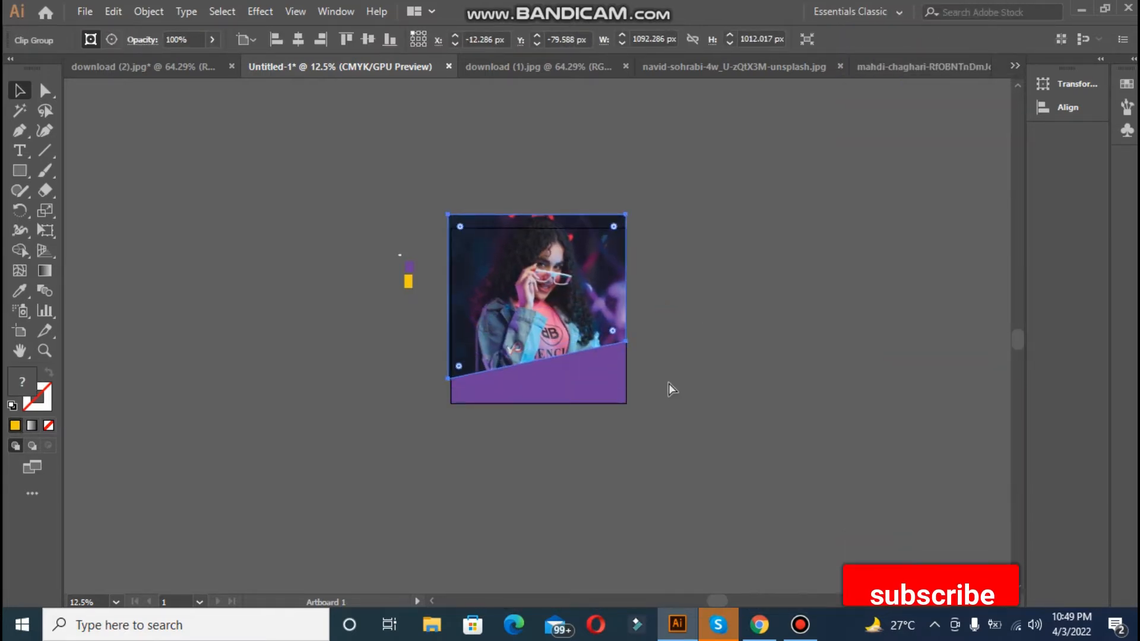
Step: Align the photo and yellow shape with the artboard's top edge, and swap the shape's fill and stroke to leave a yellow outline
left_click(690, 350)
left_click_drag(573, 297, 459, 317)
left_click_drag(579, 256, 581, 268)
left_click_drag(460, 302, 575, 296)
left_click(52, 374)
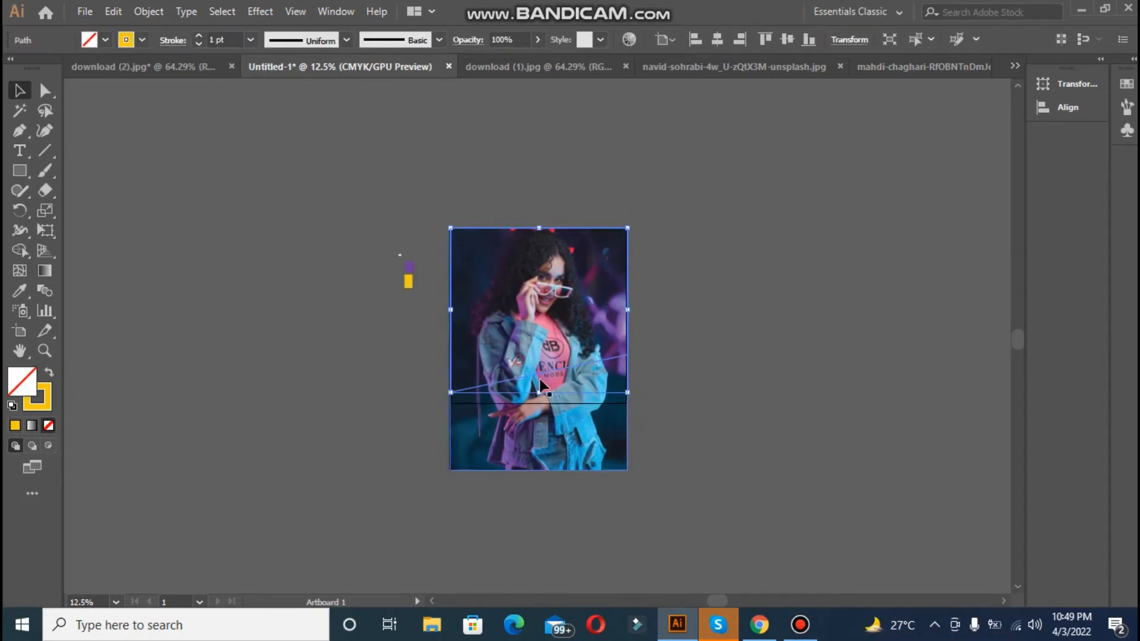
Step: Send the photo to the back, behind the purple shape and the yellow outline, and deselect it
left_click(526, 321)
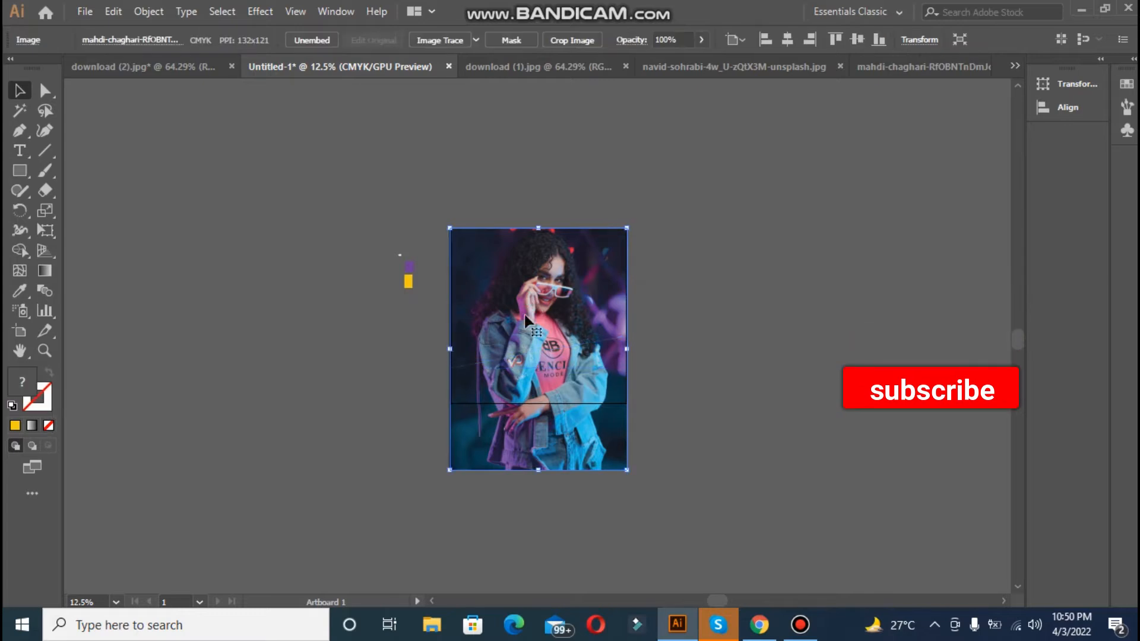
right_click(481, 423)
mouse_move(529, 336)
left_click(713, 373)
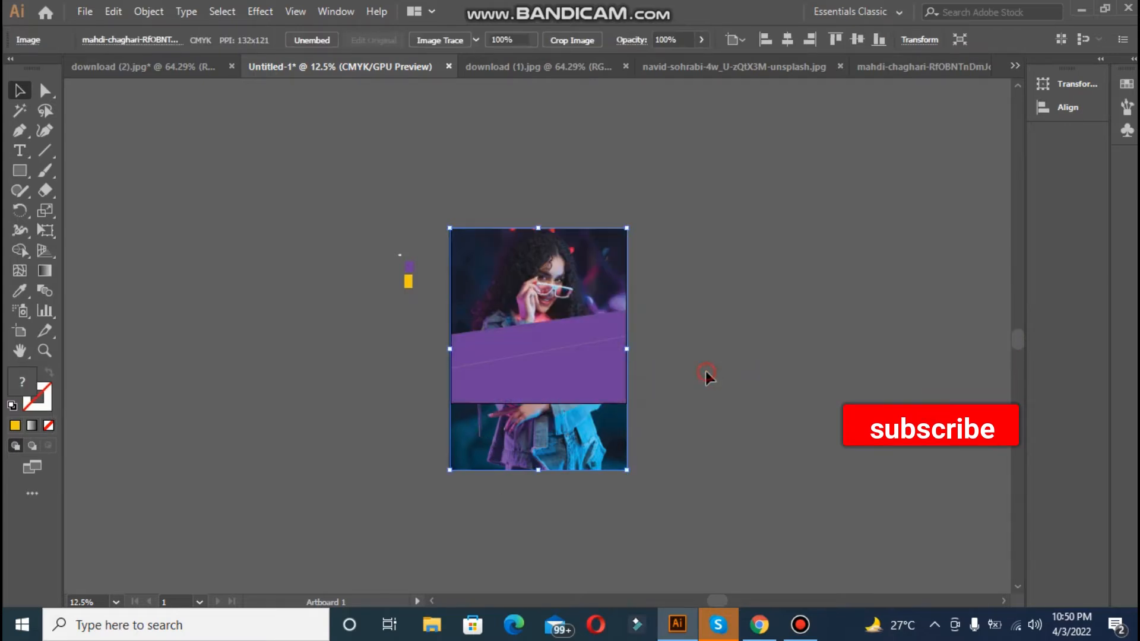
left_click(707, 375)
Step: Resize the photo slightly so it fits the artboard's width and covers the outlined shape
left_click(547, 415)
left_click_drag(626, 470, 640, 470)
left_click_drag(540, 463, 540, 463)
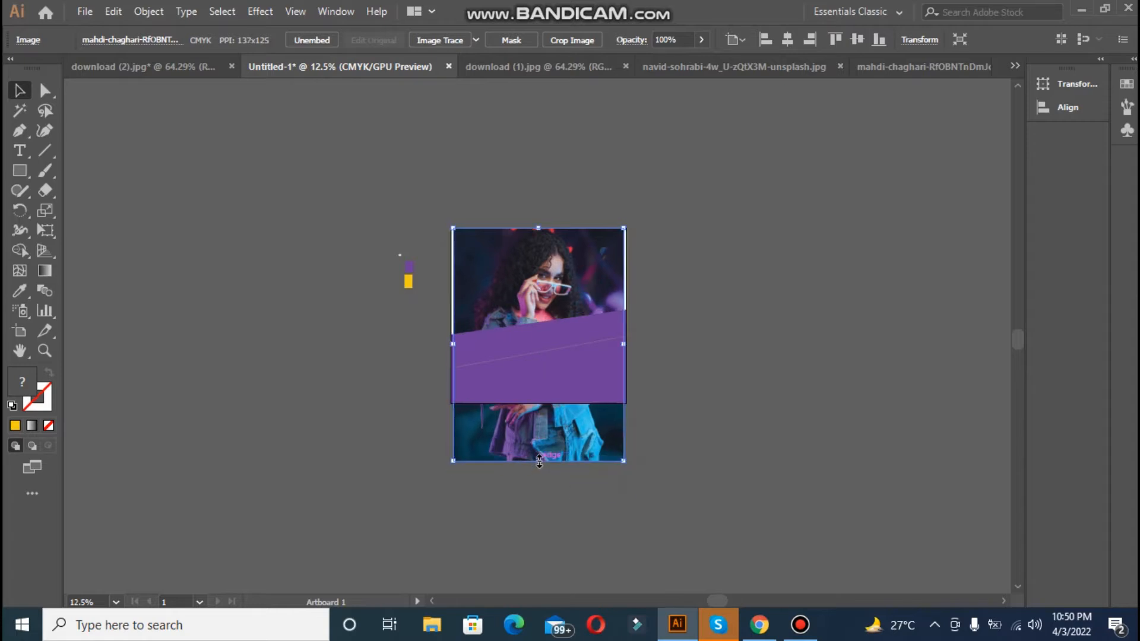
Step: Select the photo together with the yellow outline and make a clipping mask from them
left_click(498, 236)
left_click(509, 226, "shift")
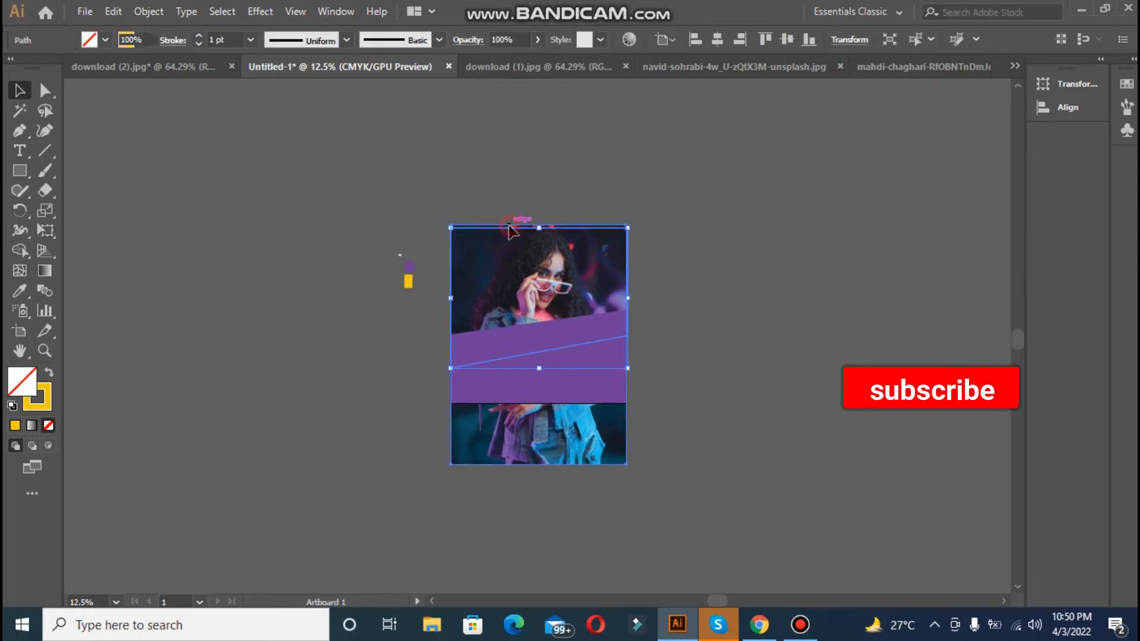
right_click(509, 226)
left_click(603, 347)
Step: Stretch the purple shape's top edge upward behind the clipped photo and deselect it
left_click(611, 345)
left_click_drag(538, 314, 533, 301)
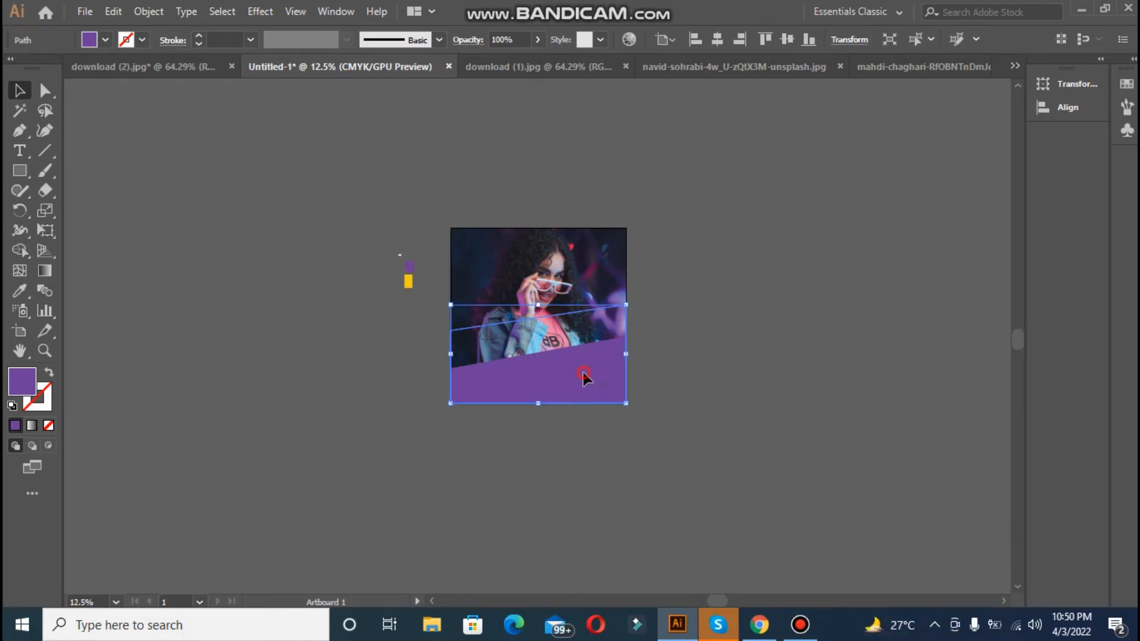
left_click_drag(583, 373, 597, 428)
left_click_drag(555, 355, 535, 340)
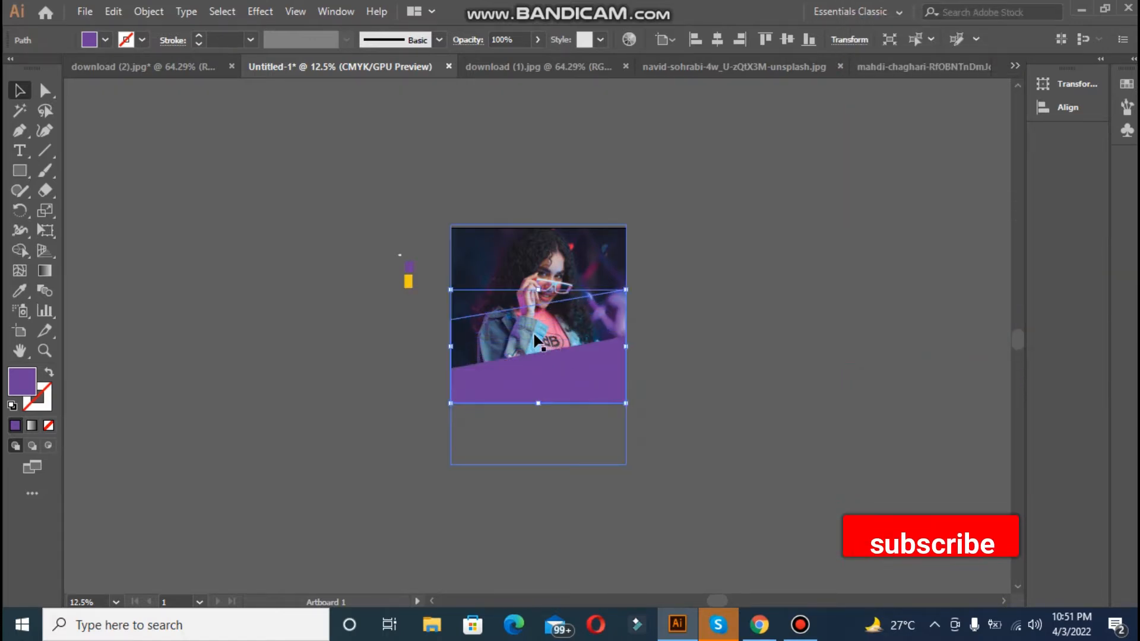
left_click(682, 423)
Step: Bring the purple slanted shape in front of the clipped photo and deselect it
key("ctrl+0")
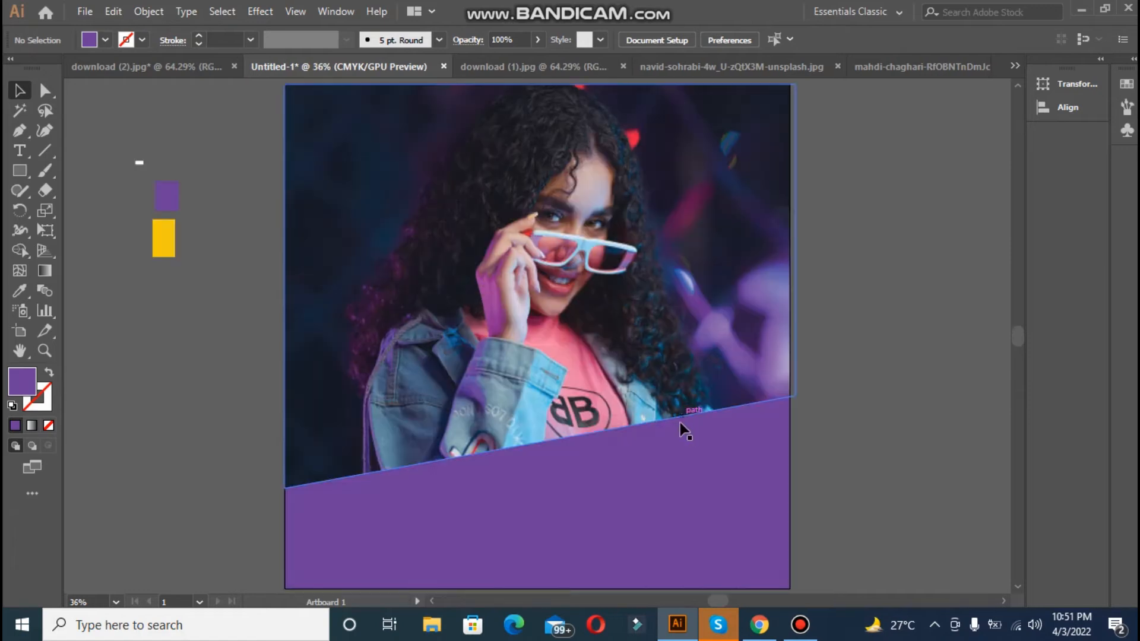
right_click(536, 472)
mouse_move(654, 382)
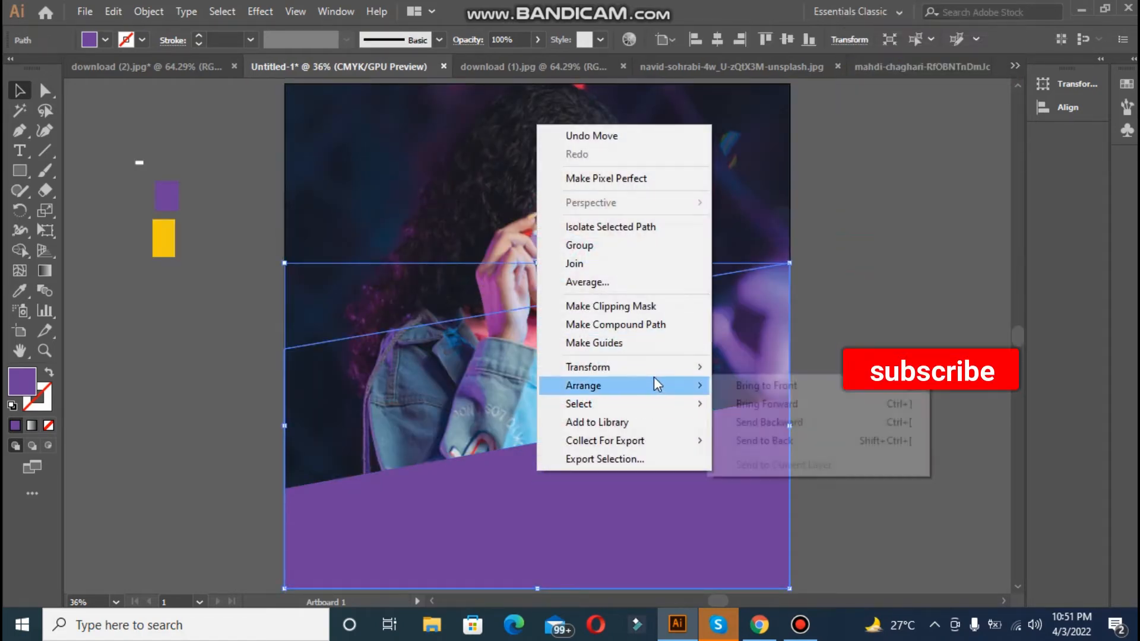
left_click(763, 385)
left_click(821, 419)
Step: Lower the purple shape's top edge so its slanted edge crosses the model's chest, and deselect it
left_click(650, 359)
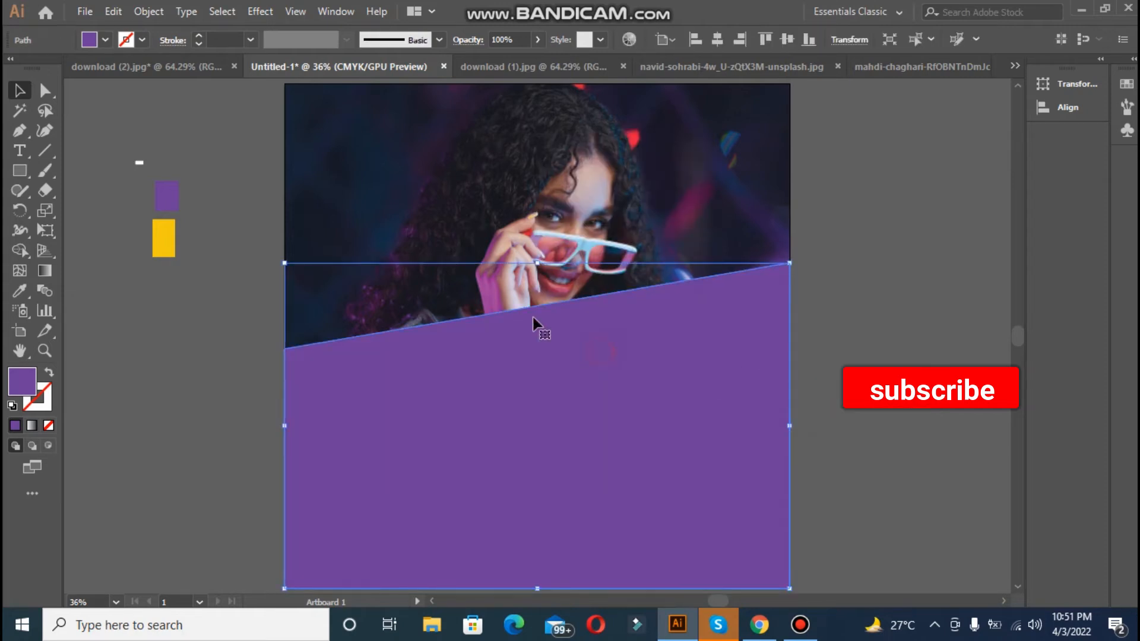
left_click_drag(537, 262, 536, 393)
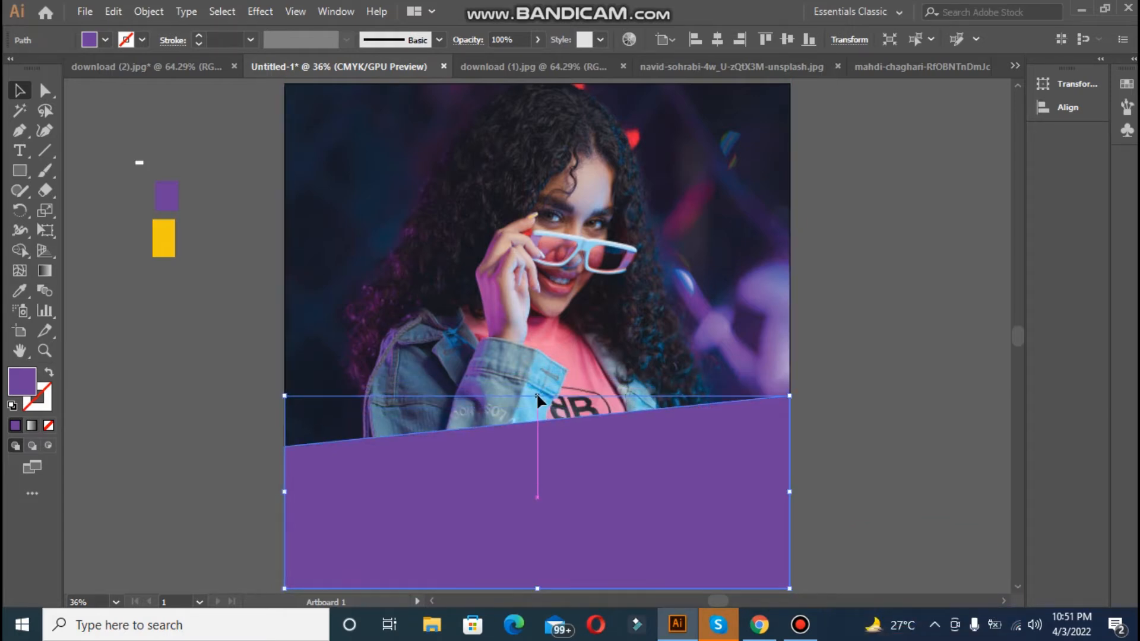
left_click(924, 438)
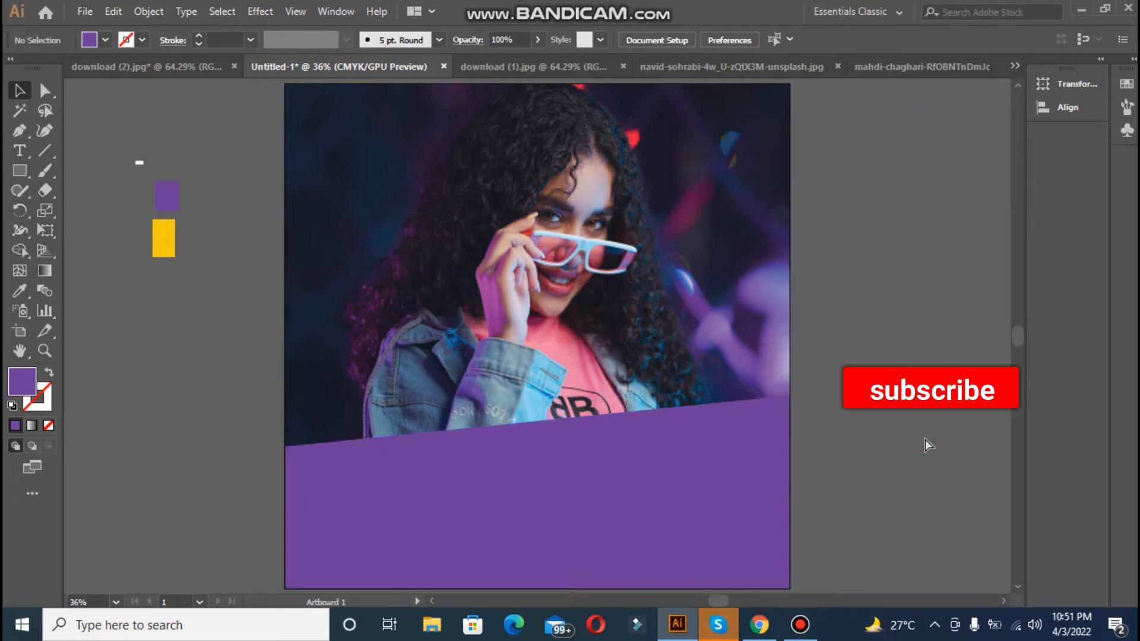
Step: Raise the purple shape's upper-left corner to about Y 747 px for a gentler slant, and deselect it
key("ctrl+minus")
key("ctrl+minus")
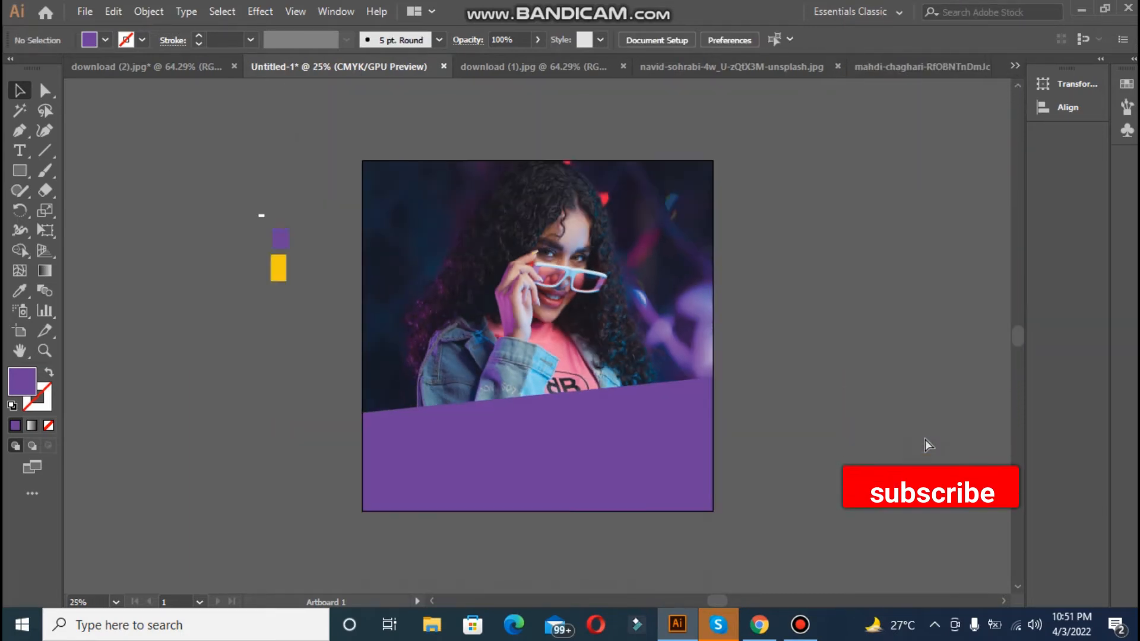
key("ctrl+minus")
key("ctrl+plus")
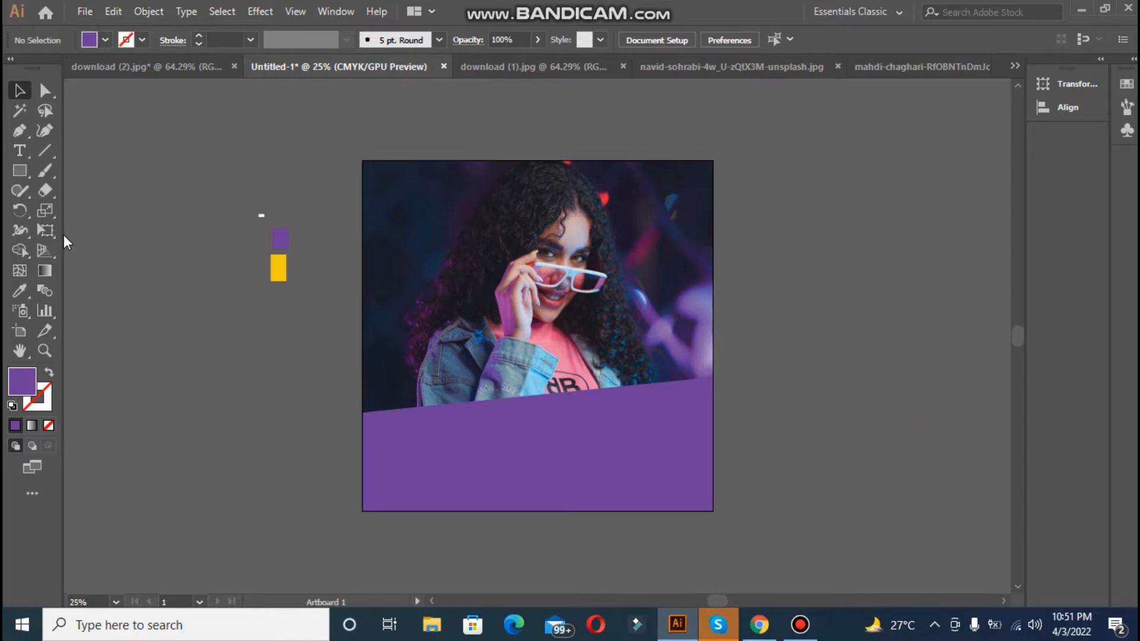
left_click(368, 423)
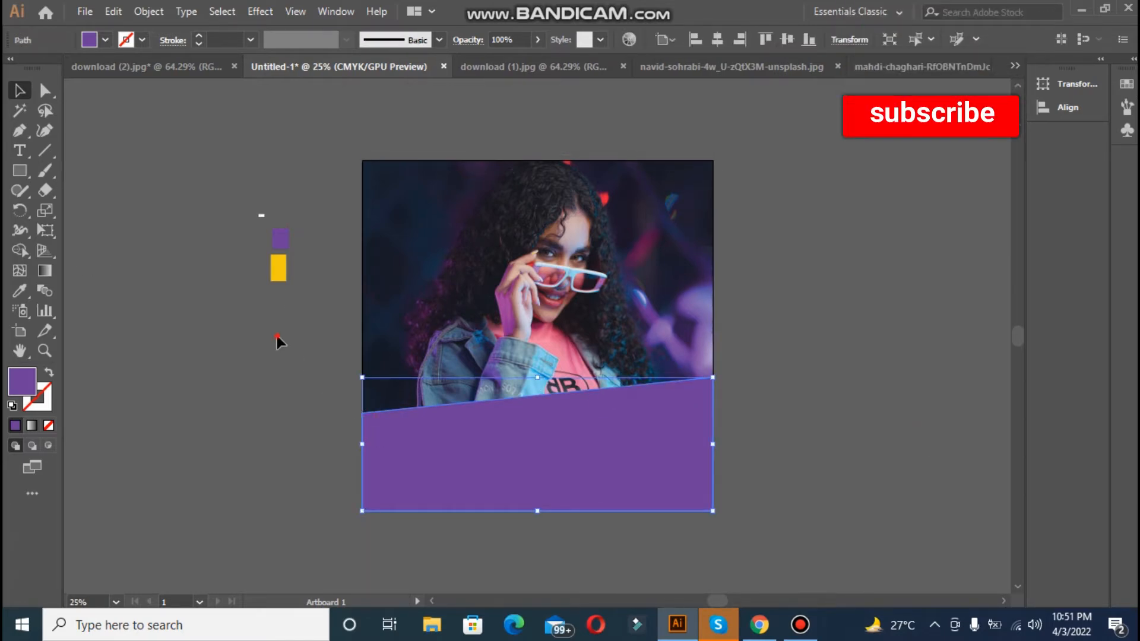
left_click(276, 334)
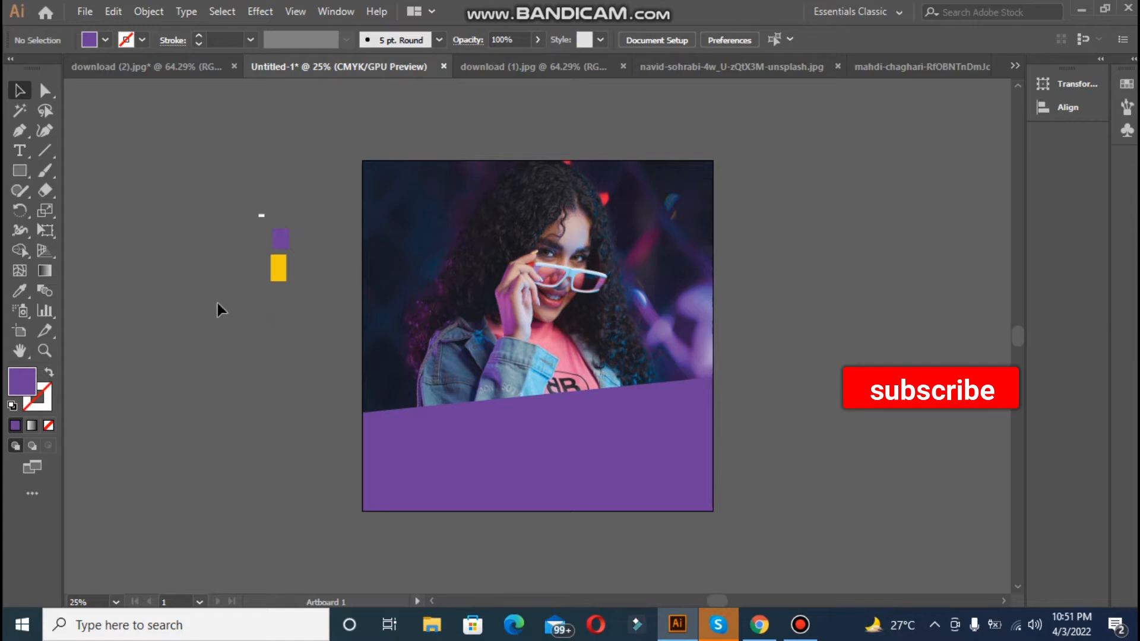
left_click(426, 472)
left_click(46, 85)
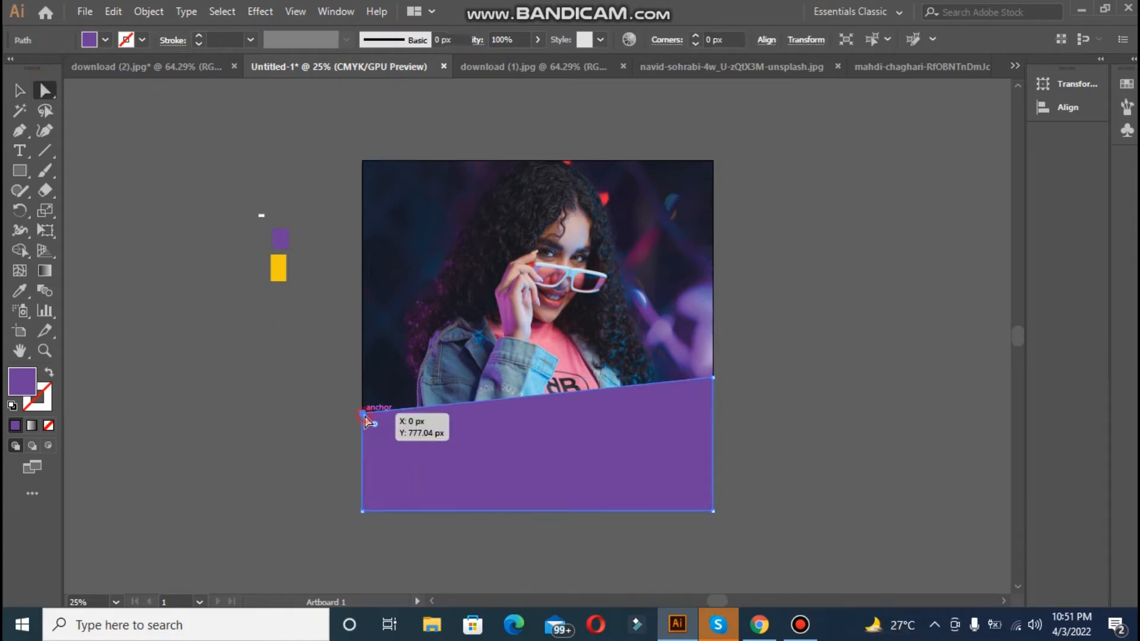
left_click_drag(365, 416, 364, 404)
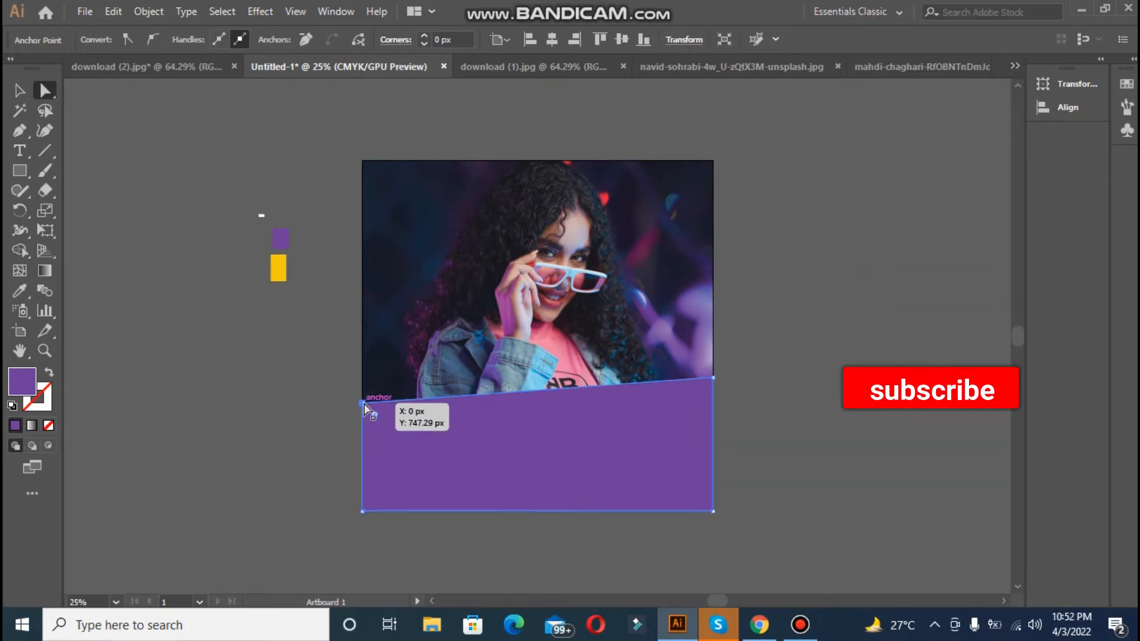
left_click(230, 353)
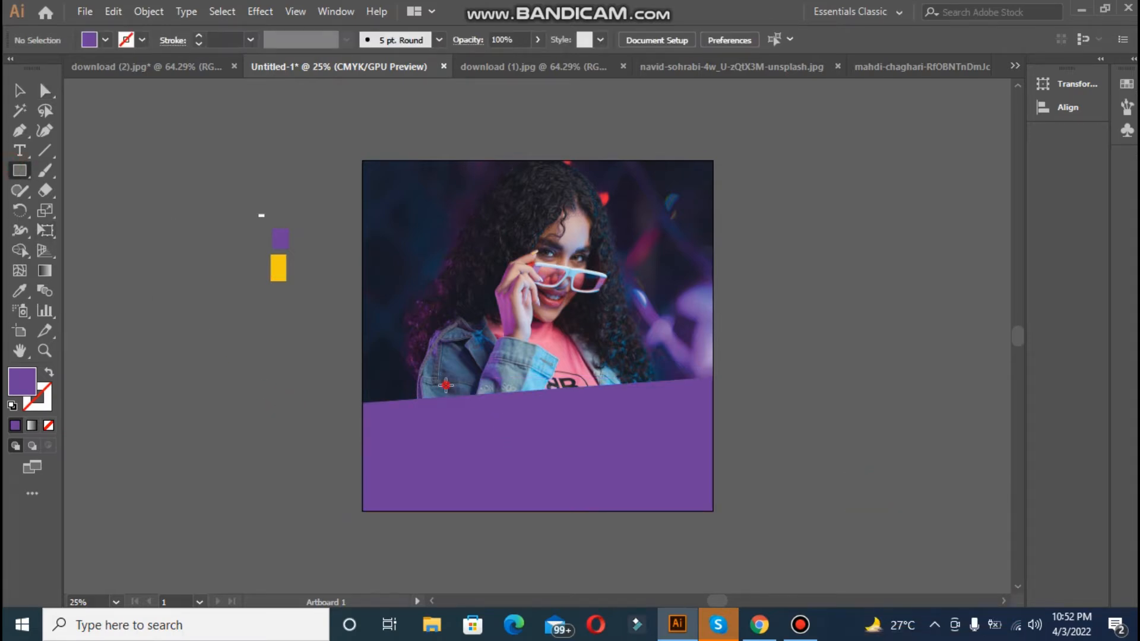
Step: Draw a wide rectangle across the middle of the purple shape's slanted edge and fill it with the yellow swatch's color
left_click_drag(446, 385, 628, 416)
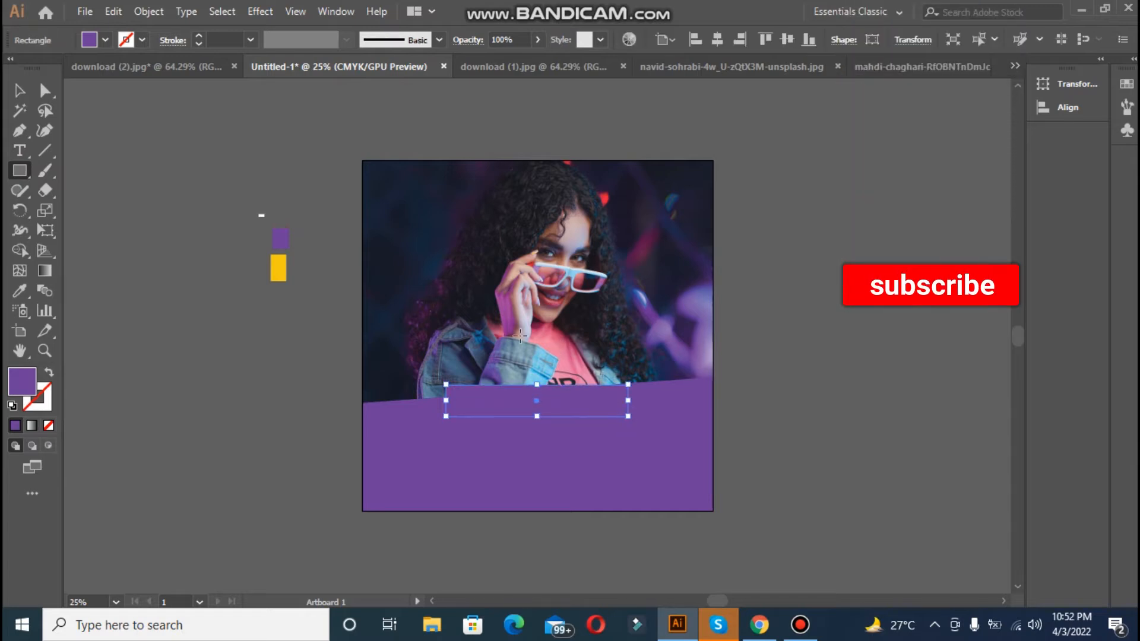
left_click(19, 291)
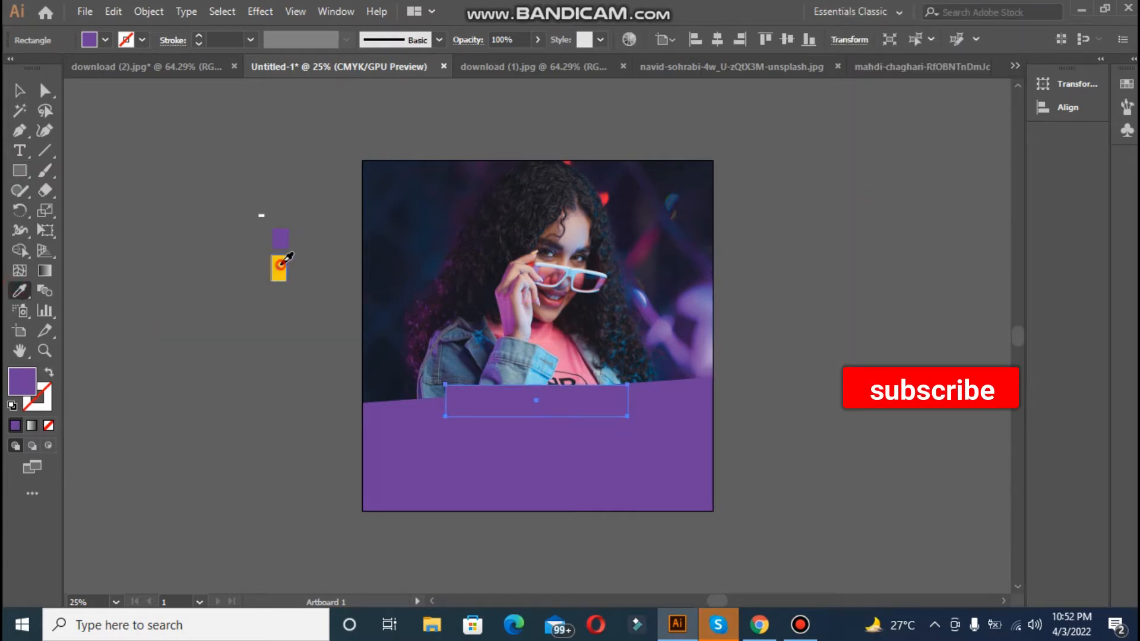
left_click(280, 265)
left_click(20, 90)
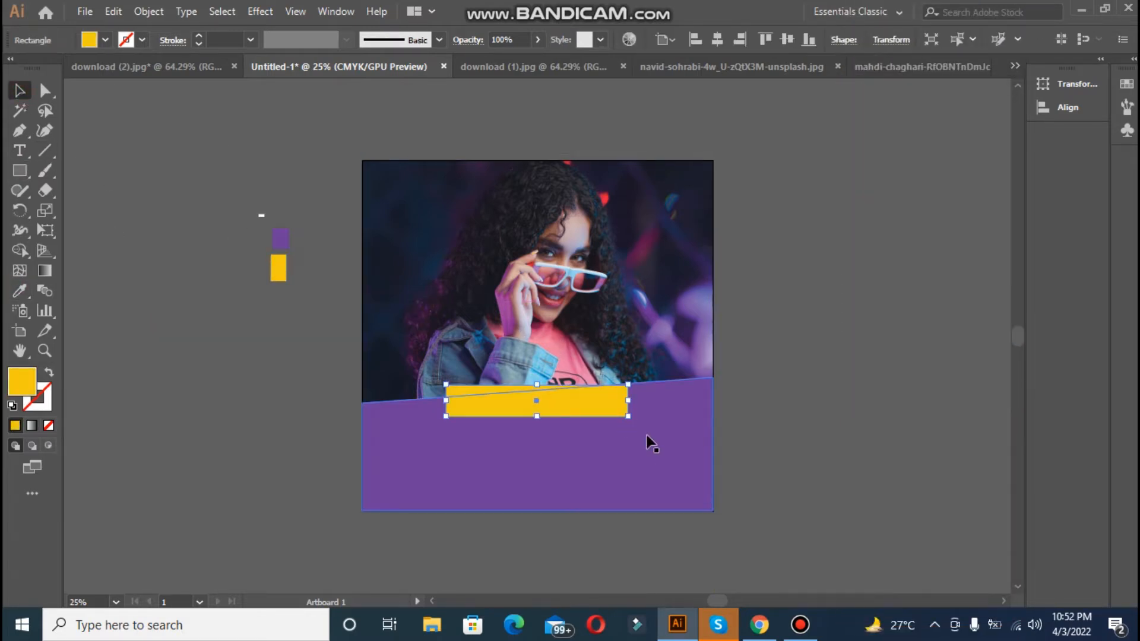
Step: Nudge the yellow rectangle's two upper corners upward, raising the right one more so the top edge slants
left_click(46, 92)
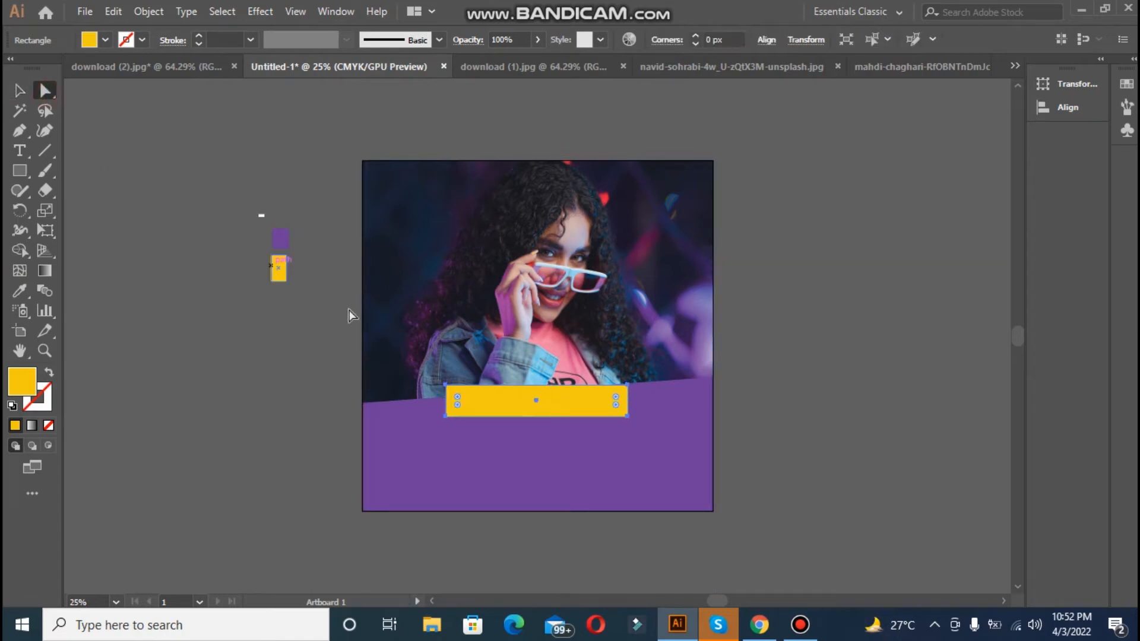
left_click(446, 386)
left_click_drag(446, 386, 452, 383)
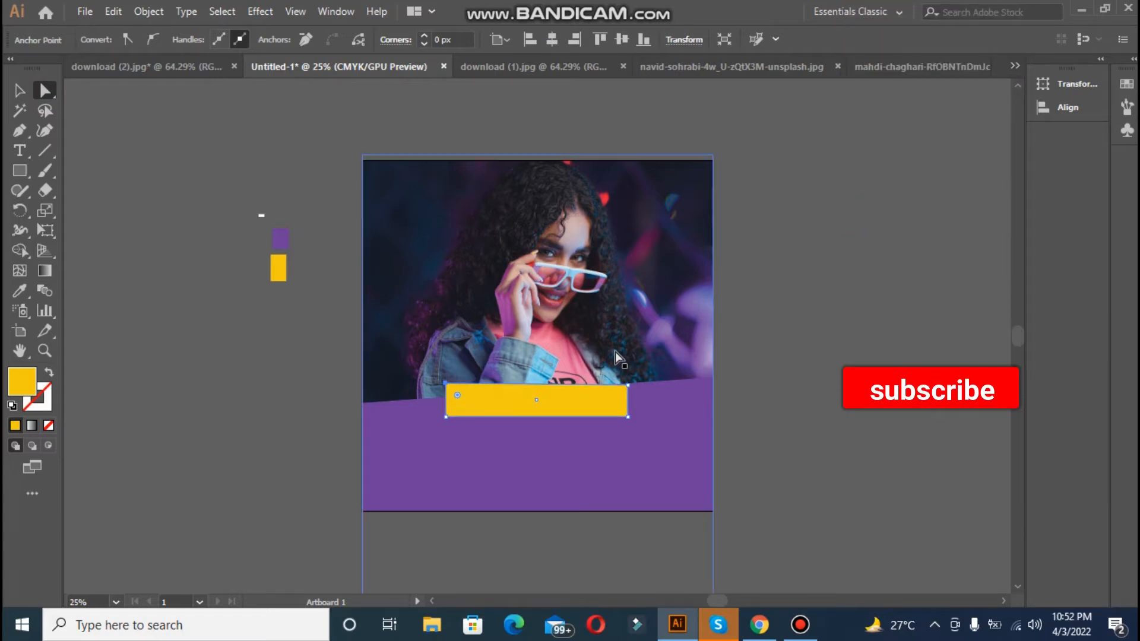
left_click(629, 389)
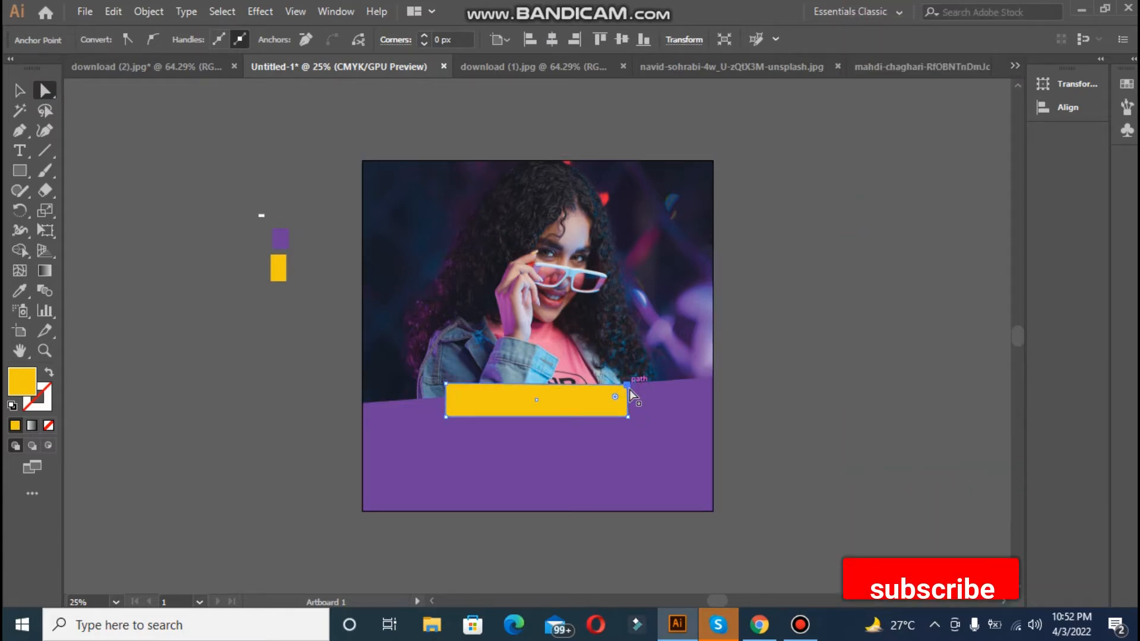
key("Up")
key("Up")
key("Up")
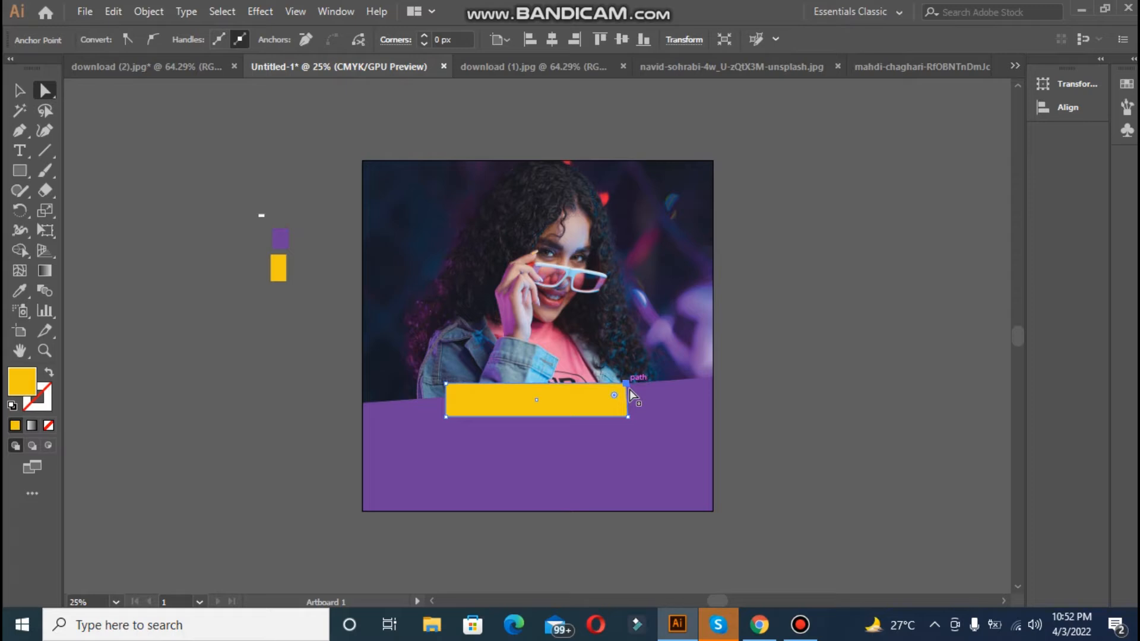
key("Up")
key("Up")
key("Up")
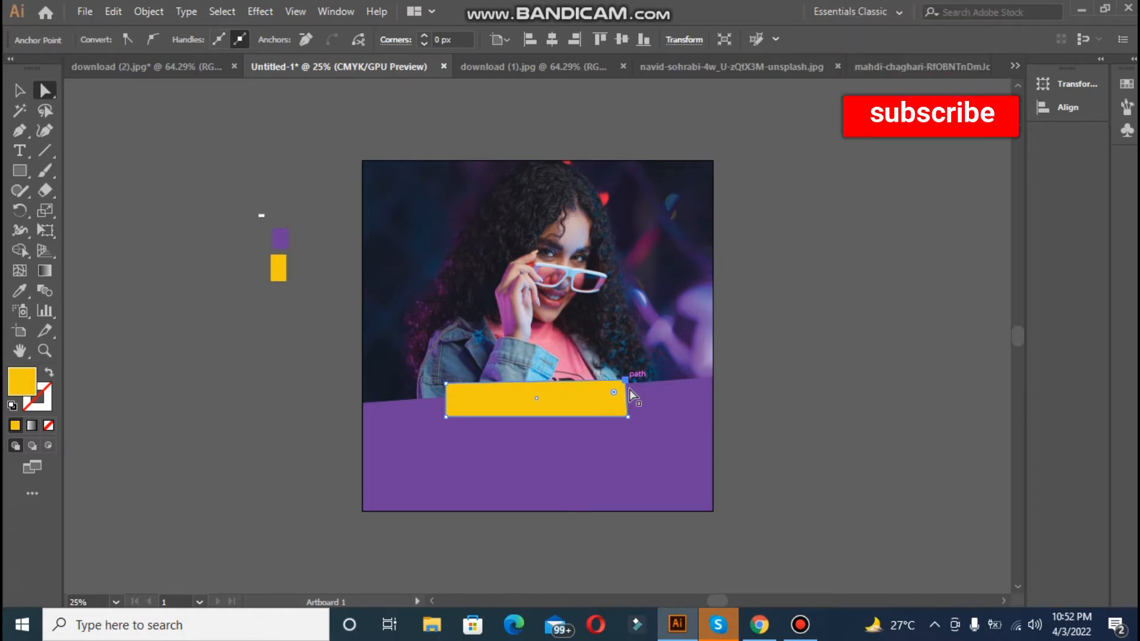
Step: Shift the yellow bar's lower-right corner up and inward to about X 790 px so its right side slants
left_click_drag(627, 416, 628, 420)
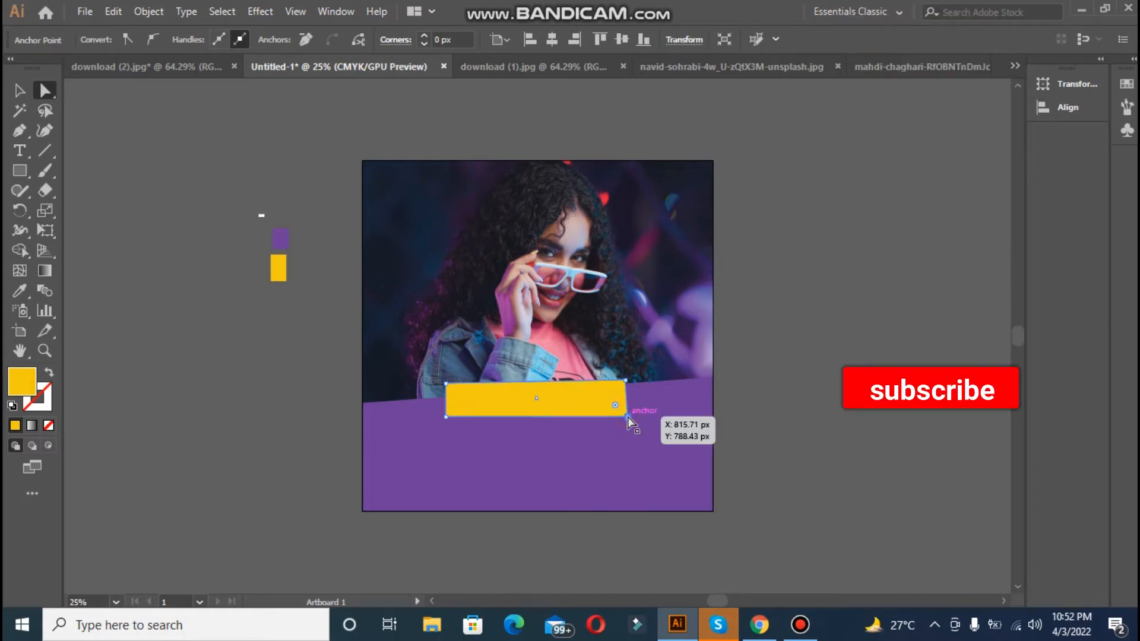
key("Left")
key("Left")
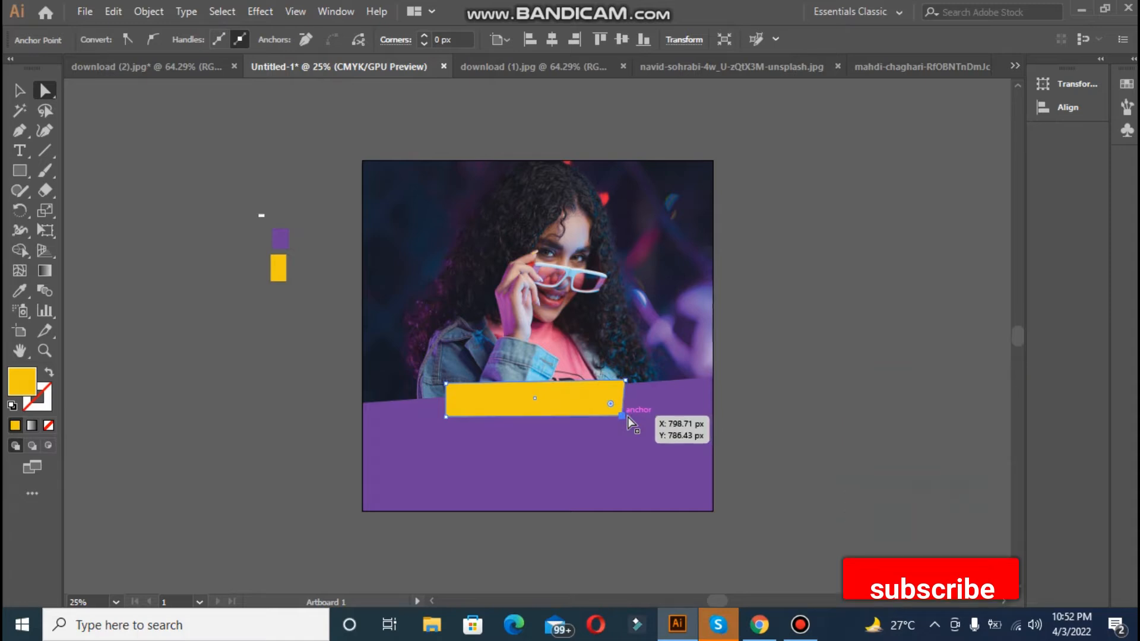
key("Up")
key("Up")
key("Up")
key("Up")
key("Up")
key("Up")
key("Up")
key("Left")
key("Left")
key("Left")
key("Left")
key("Left")
key("Left")
key("Left")
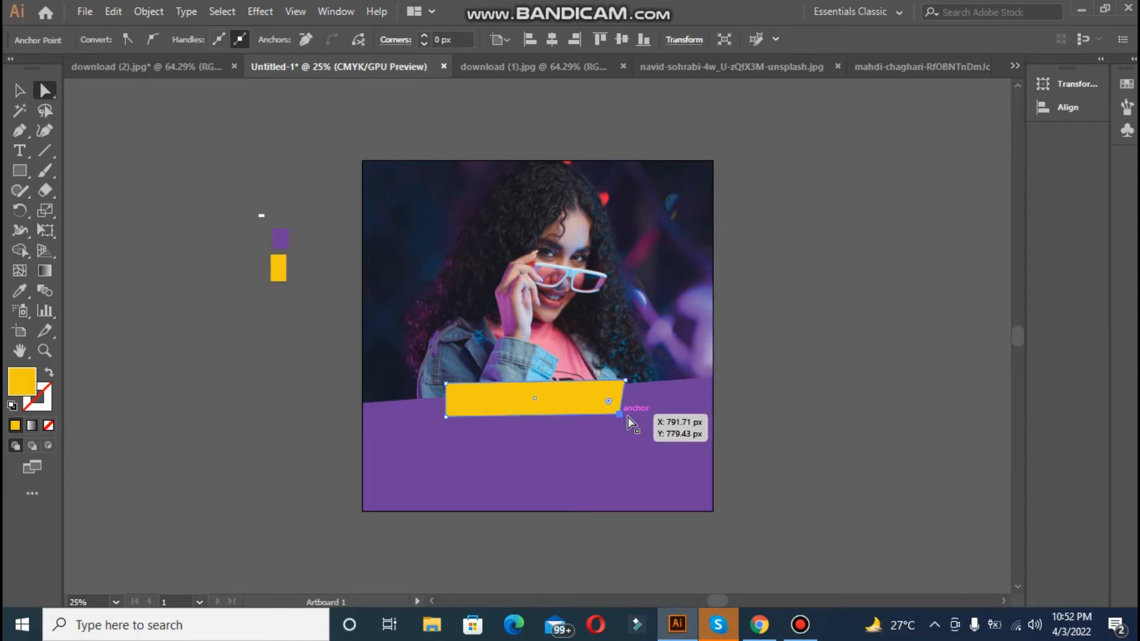
key("Left")
key("Left")
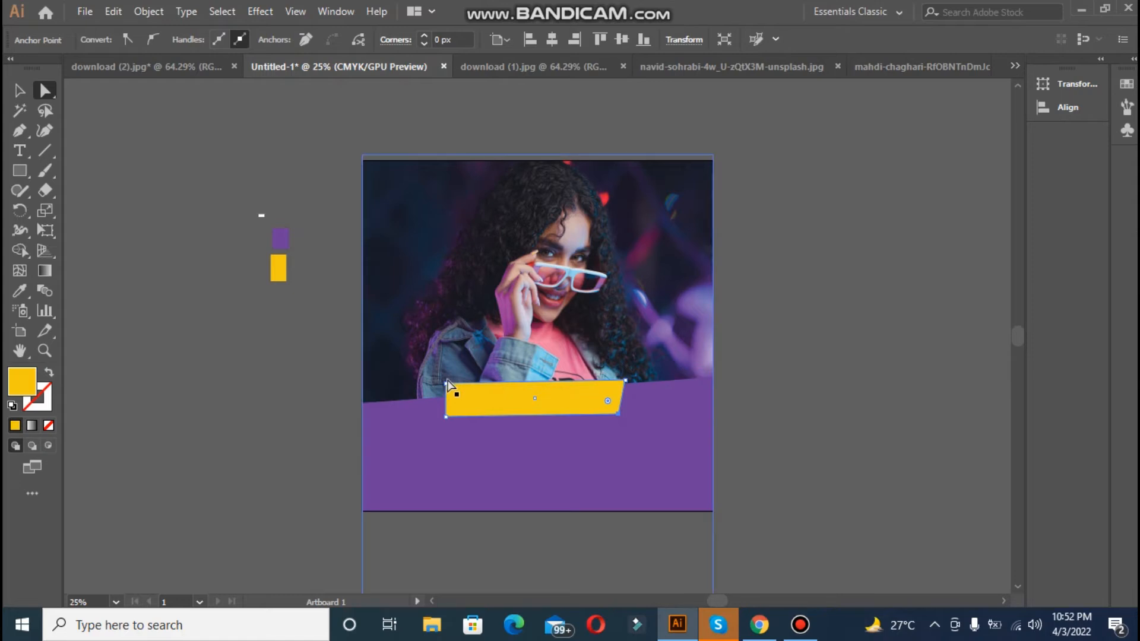
Step: Move the yellow bar's upper-left corner inward to about X 290 px so its left side slants
left_click_drag(447, 380, 446, 384)
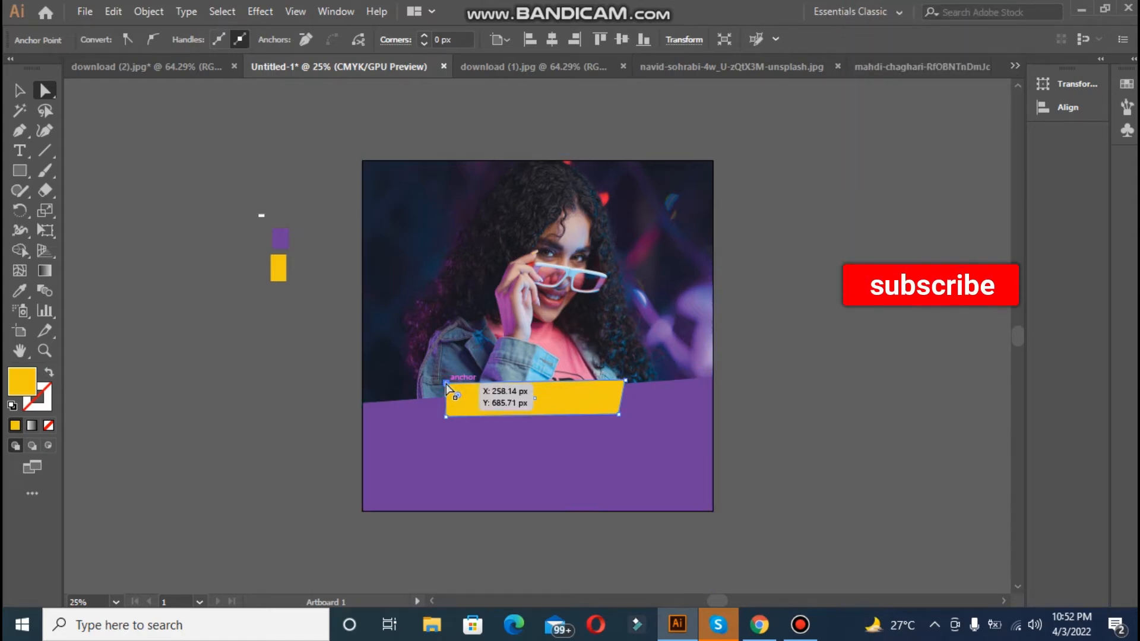
key("Right")
key("Right")
key("Right")
key("Right")
key("Right")
key("Right")
key("Right")
key("Right")
key("Right")
key("Right")
key("Right")
key("Right")
key("Right")
key("Right")
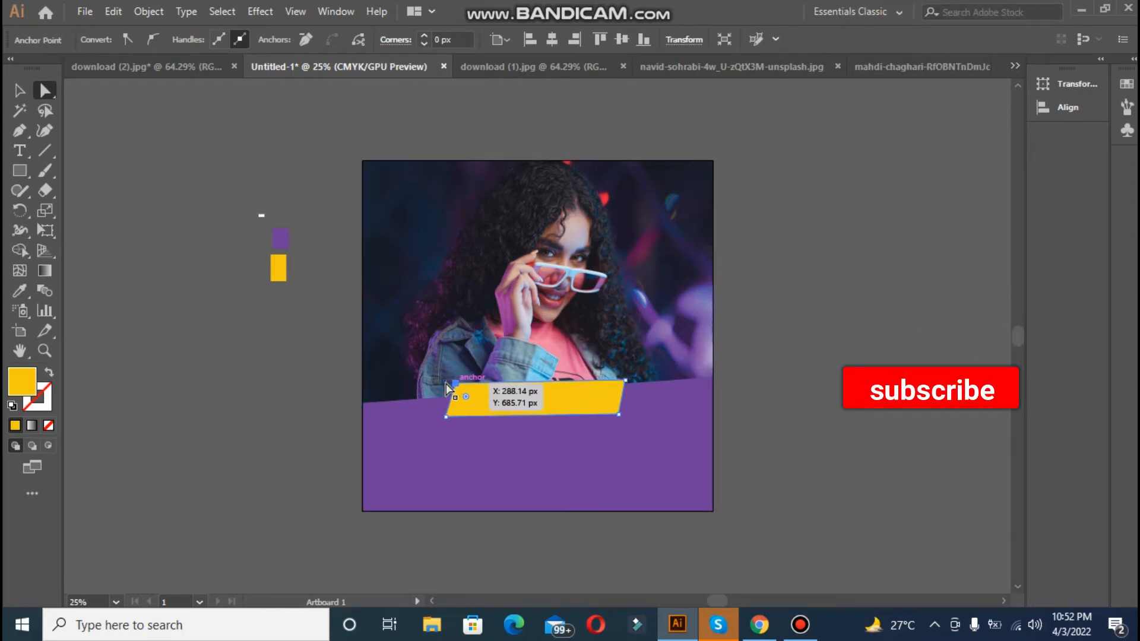
key("Right")
key("Right")
key("Right")
key("Right")
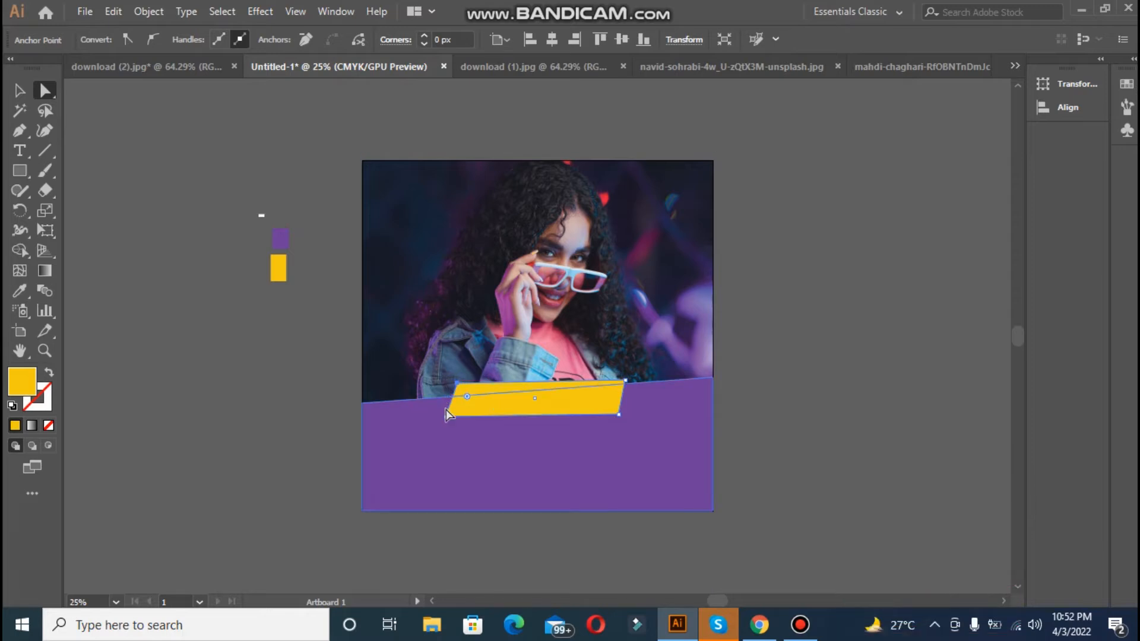
Step: Raise the yellow bar's lower-left corner slightly
left_click(446, 416)
key("Up")
key("Up")
key("Up")
key("Up")
key("Up")
key("Up")
key("Up")
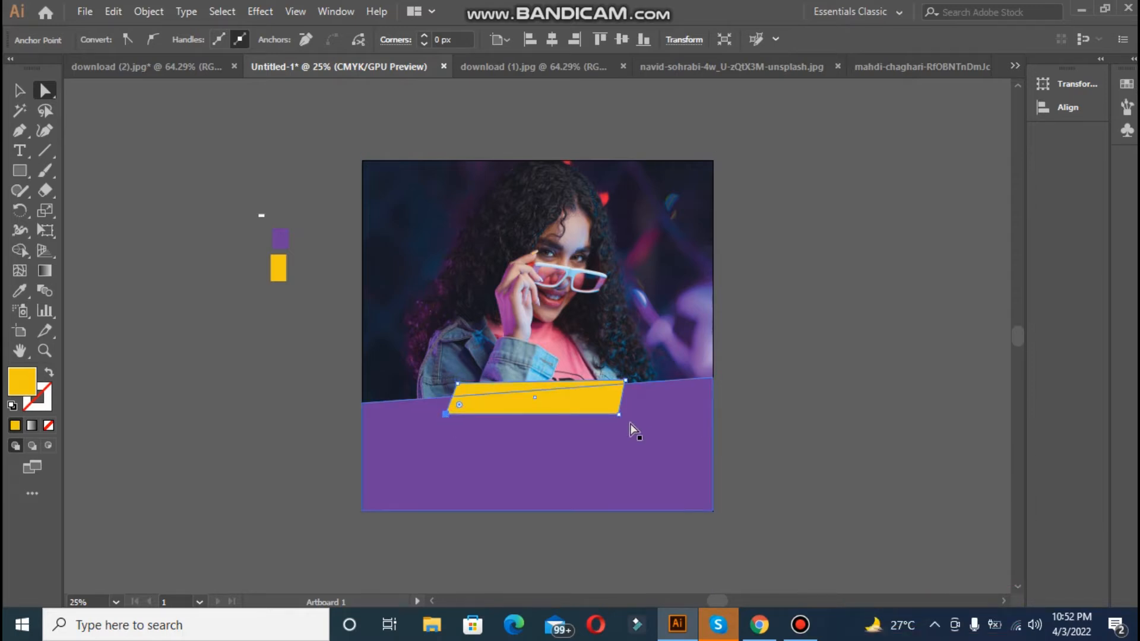
Step: Move the yellow bar's lower-right corner further up and inward to about X 774 px, Y 771 px, to match the left slant
left_click(618, 413)
key("Left")
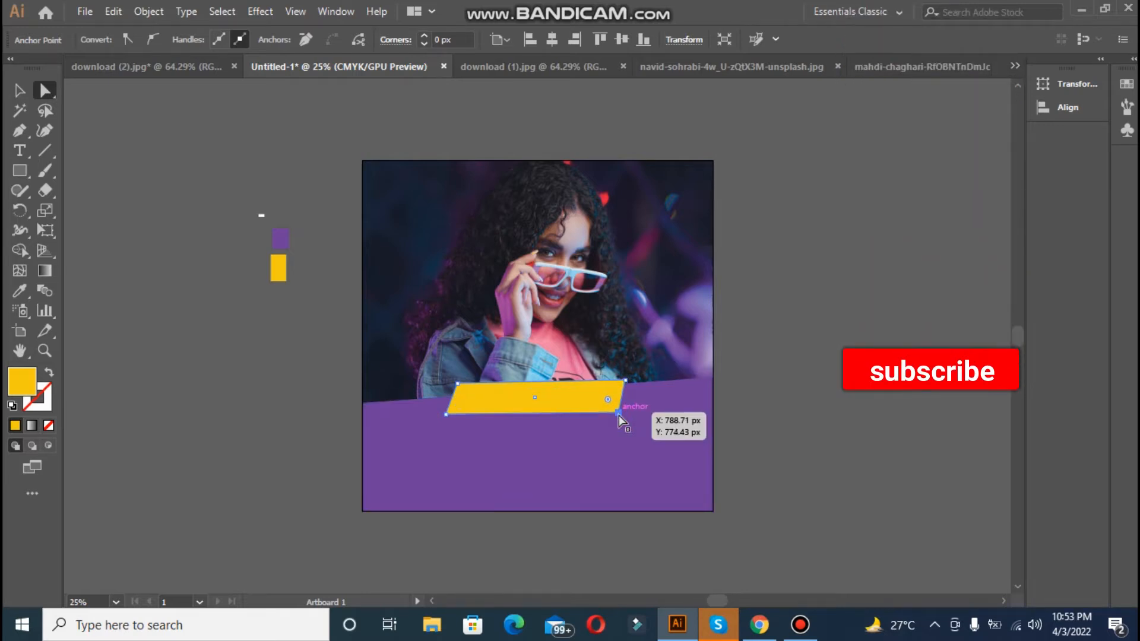
key("Up")
key("Up")
key("Up")
key("Up")
key("Up")
key("Left")
key("Left")
key("Left")
key("Left")
key("Left")
key("Left")
key("Left")
key("Left")
key("Left")
key("Left")
key("Left")
key("Left")
key("Left")
key("Left")
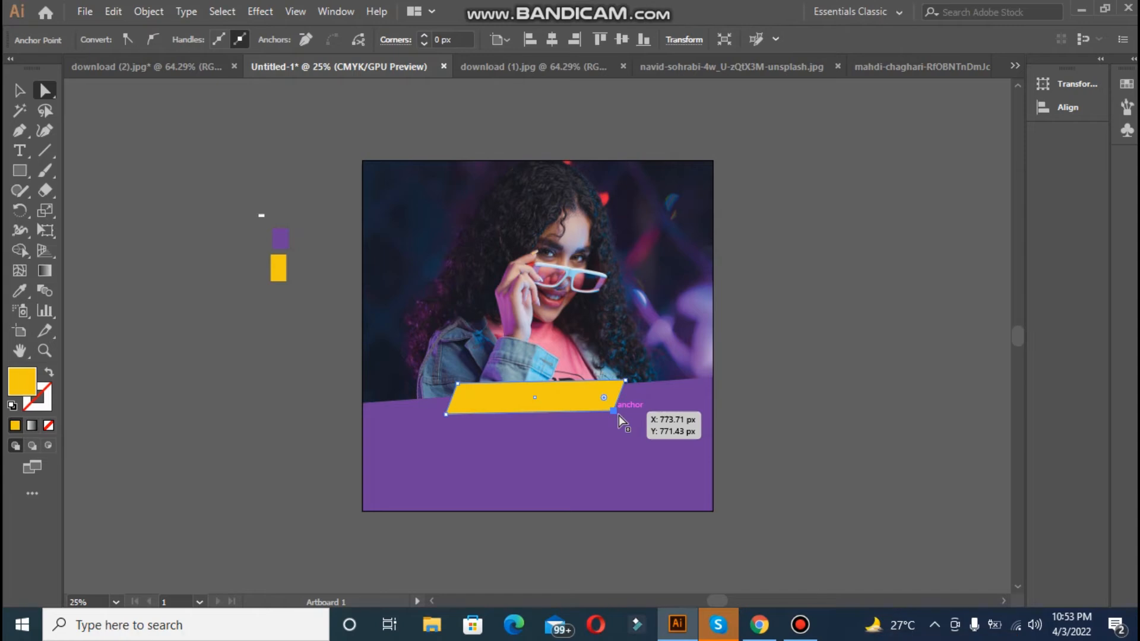
double_click(20, 94)
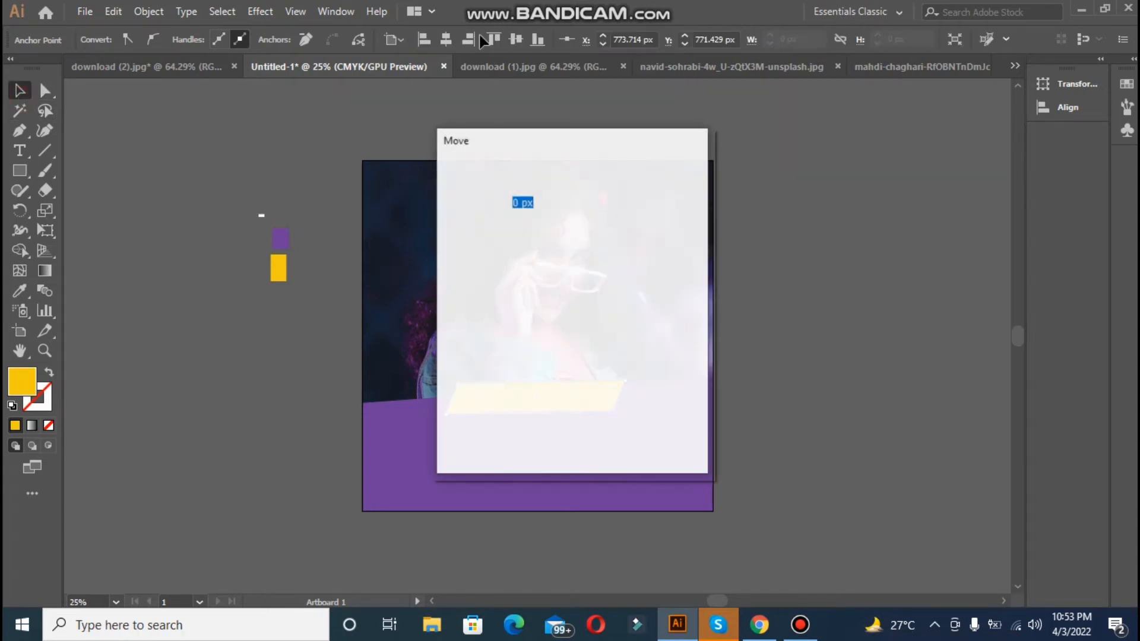
left_click(641, 439)
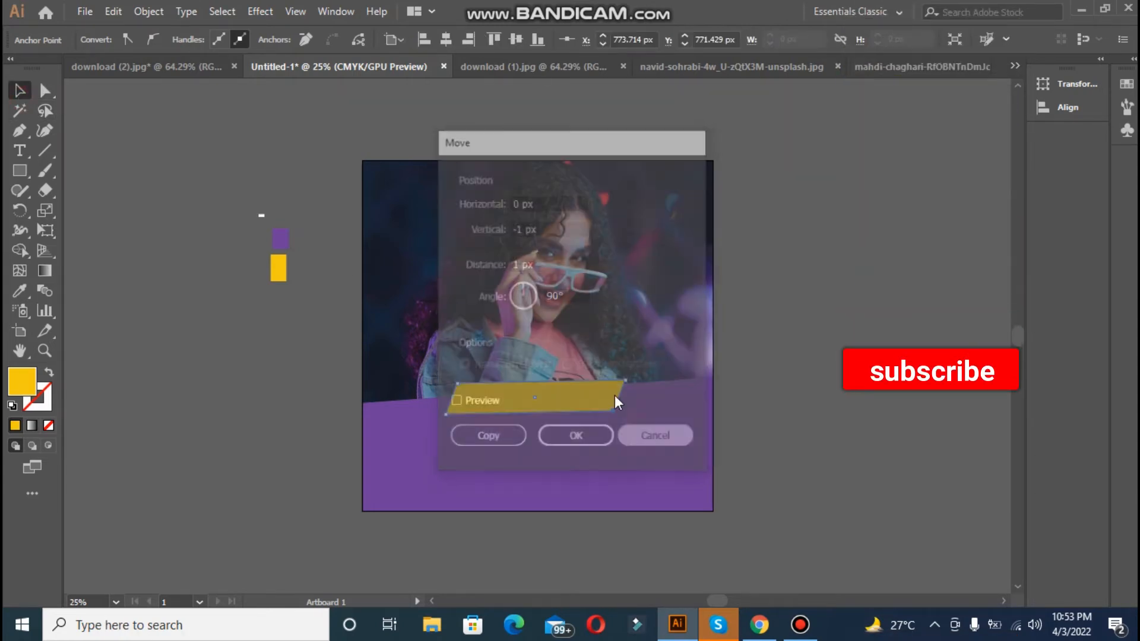
left_click(445, 39)
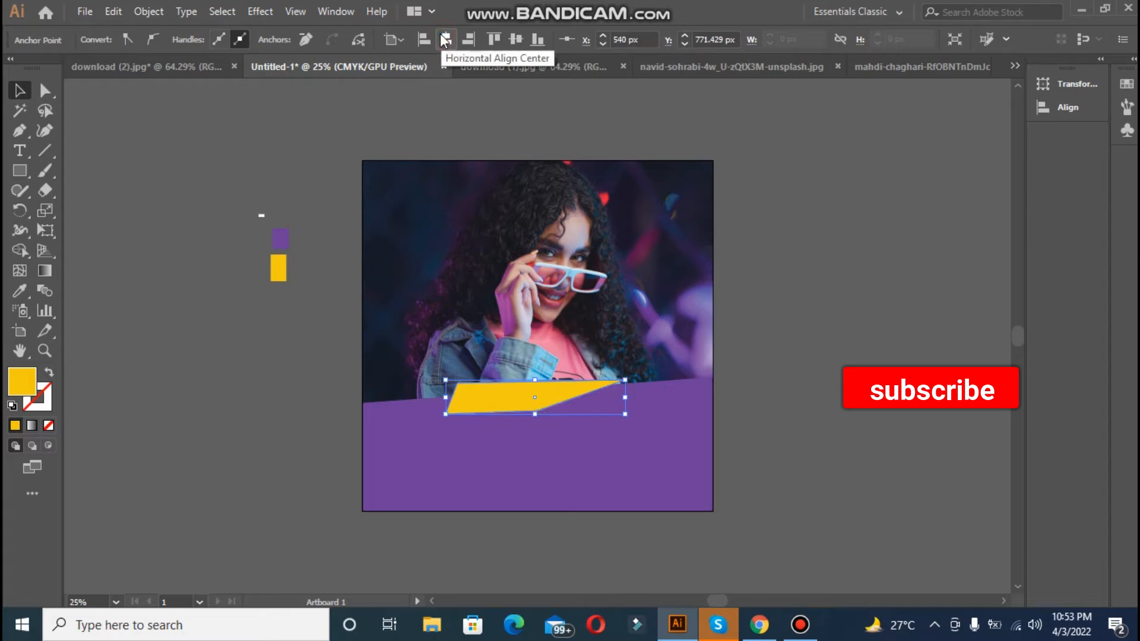
key("ctrl+z")
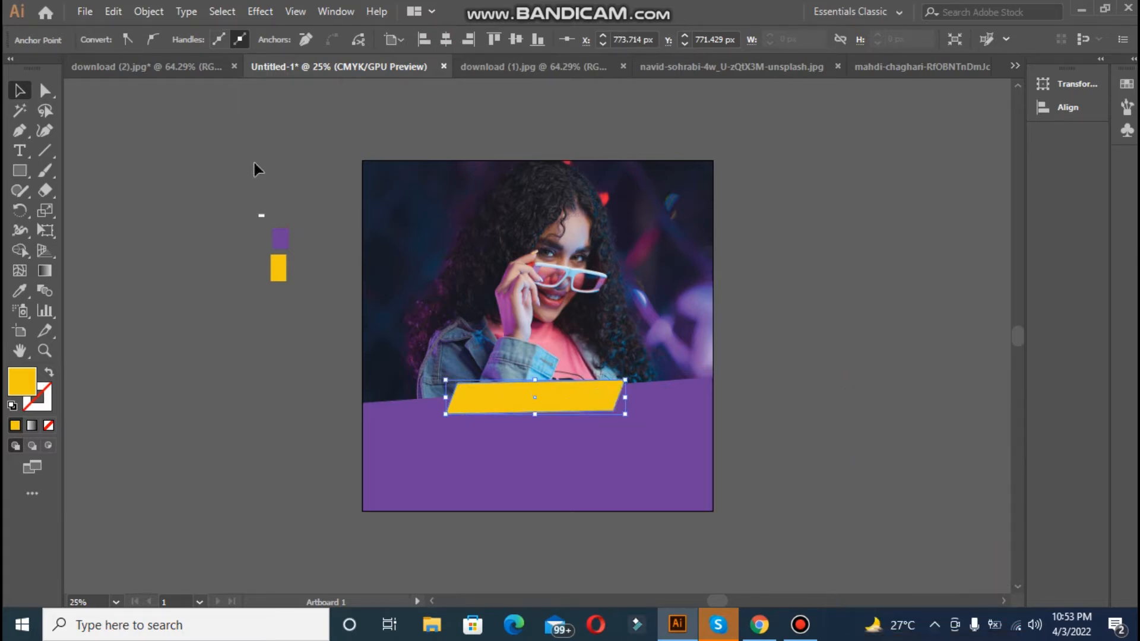
Step: Move the whole yellow bar slightly upward over the purple shape's edge, center it horizontally on the artboard, and deselect it
left_click(226, 201)
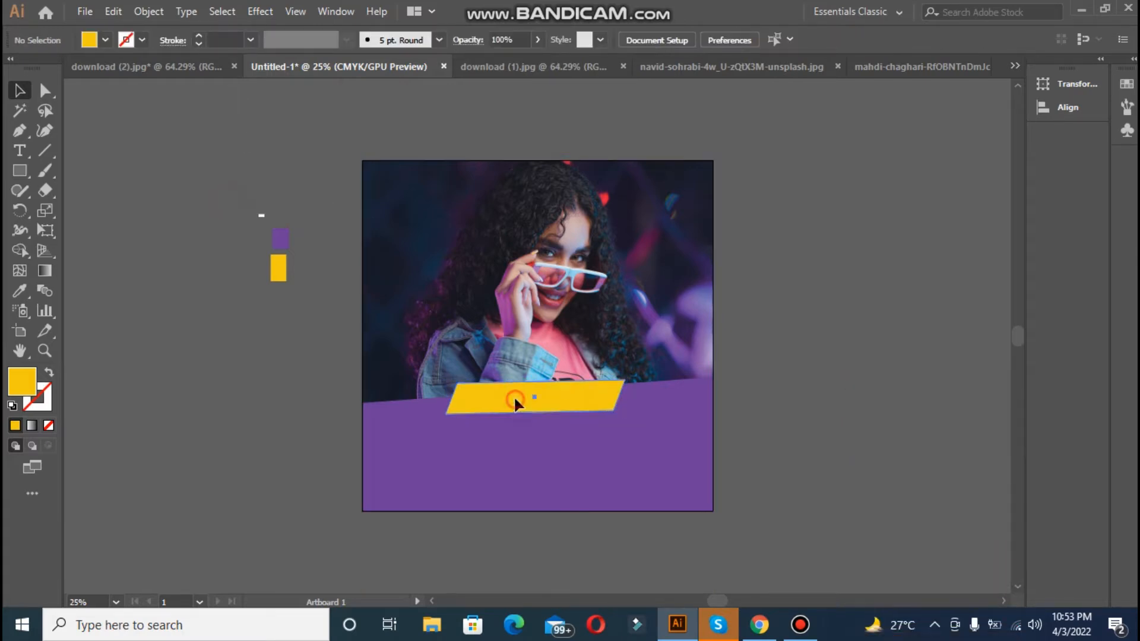
left_click_drag(515, 399, 514, 386)
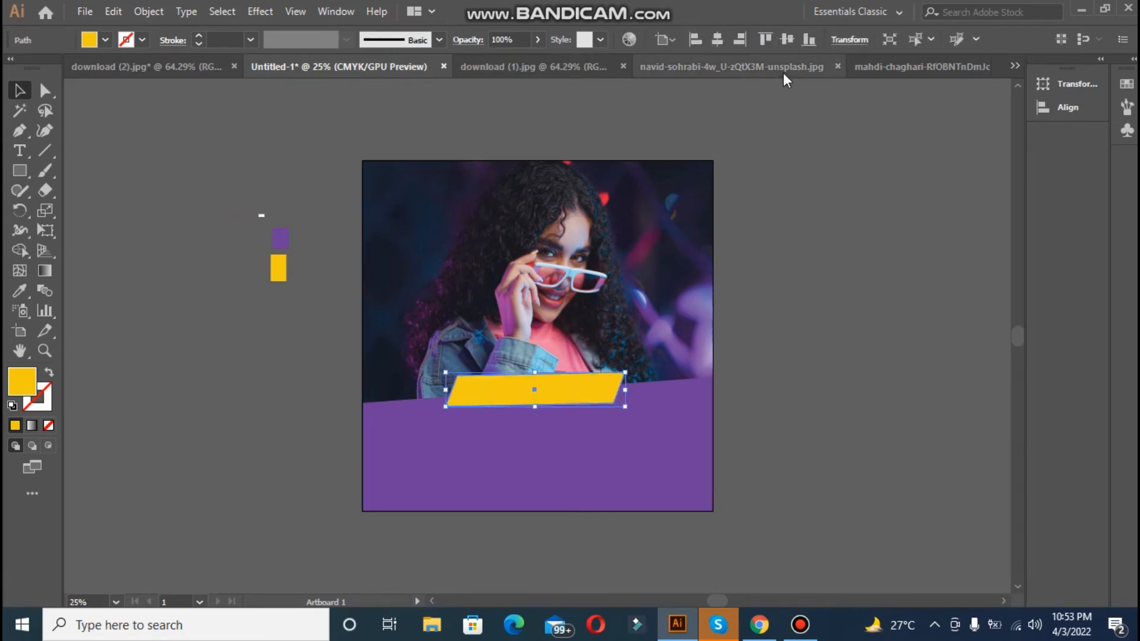
left_click(709, 37)
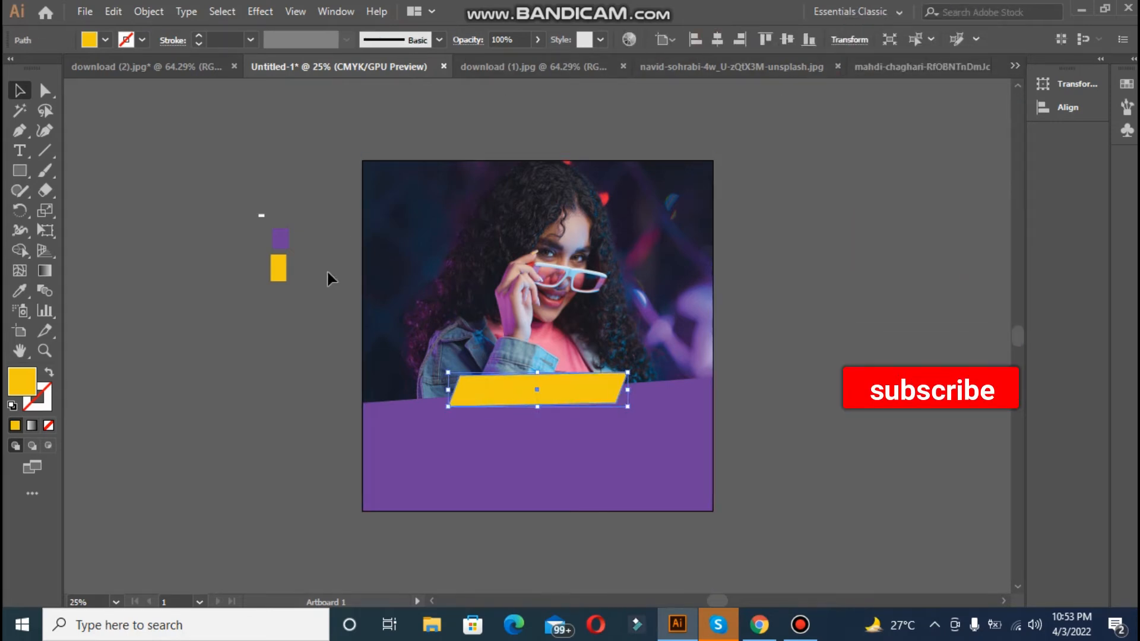
left_click(322, 299)
Step: Stretch the yellow bar's bottom edge slightly downward and deselect it
left_click(497, 390)
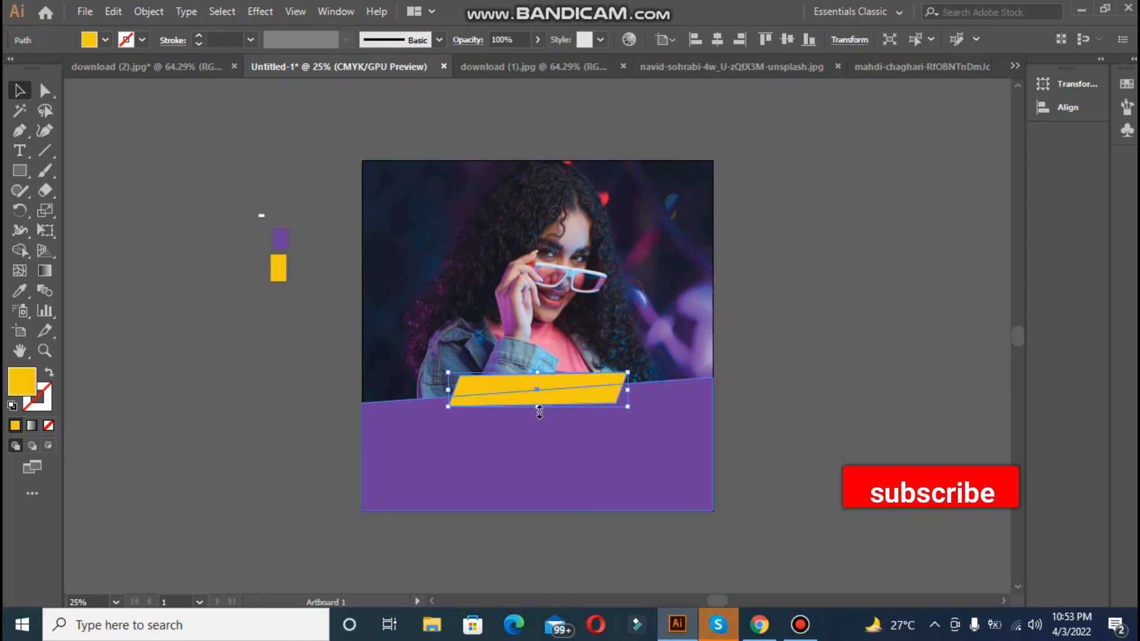
left_click_drag(539, 411, 539, 413)
left_click(845, 454)
left_click(814, 624)
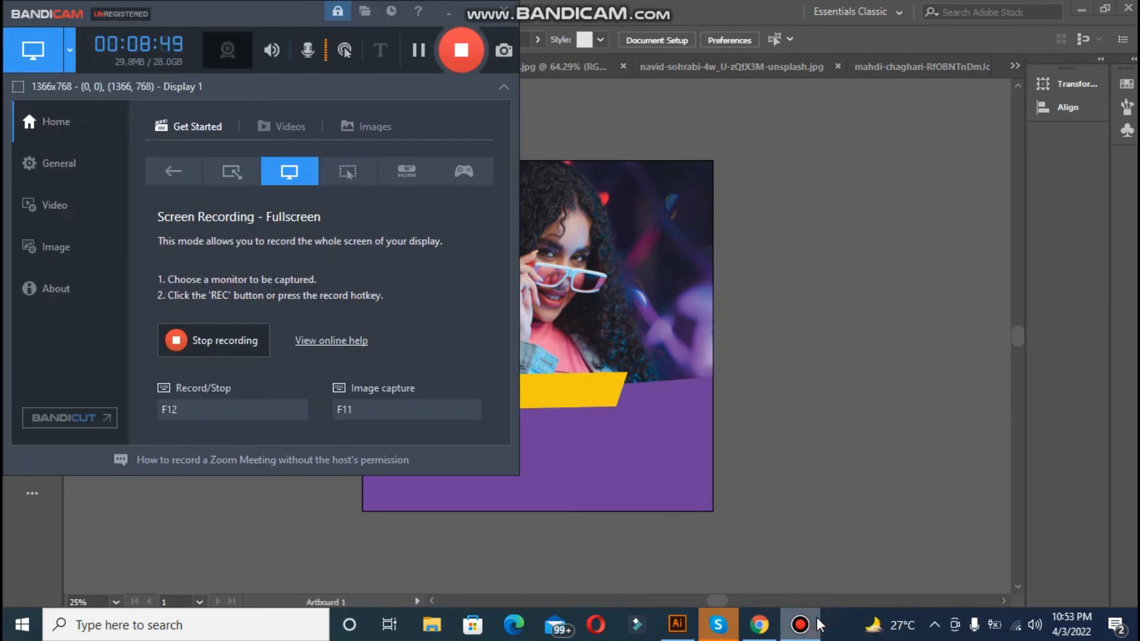
left_click(831, 451)
Step: Draw a rectangle in the bar's yellow over the model photo and extend its bottom edge to about Y 806 px
left_click(588, 388)
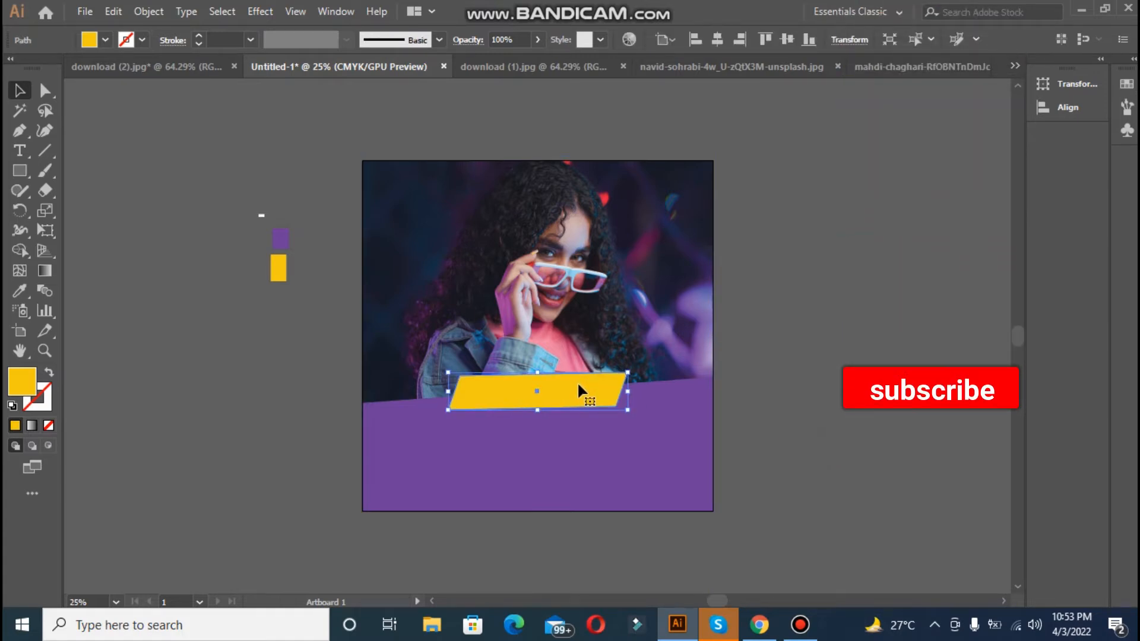
left_click(20, 171)
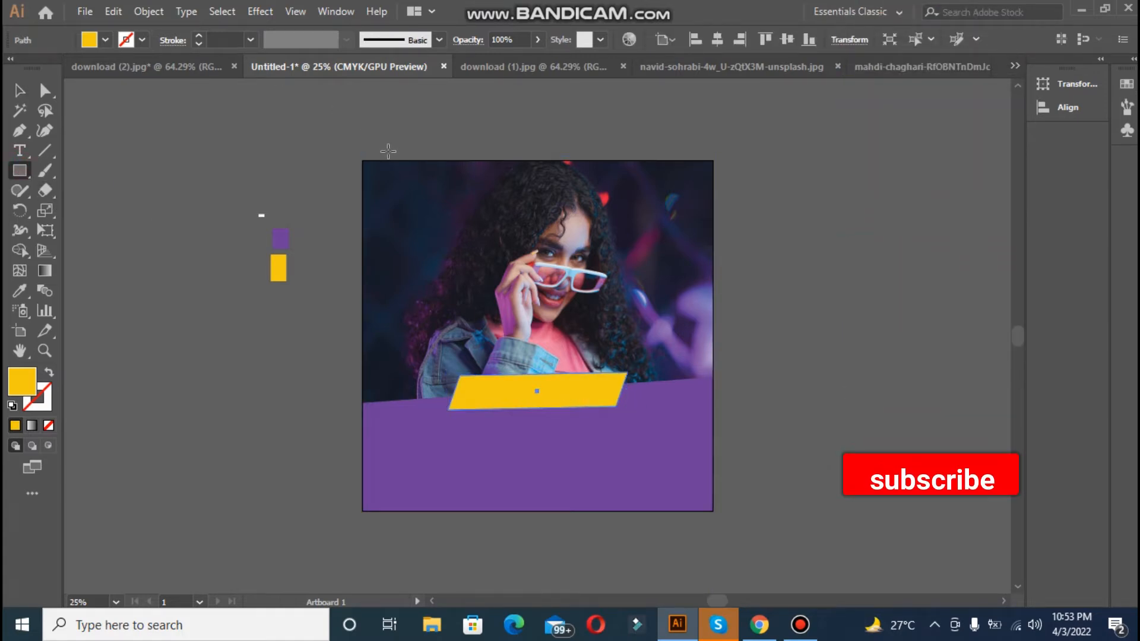
left_click_drag(427, 172, 659, 359)
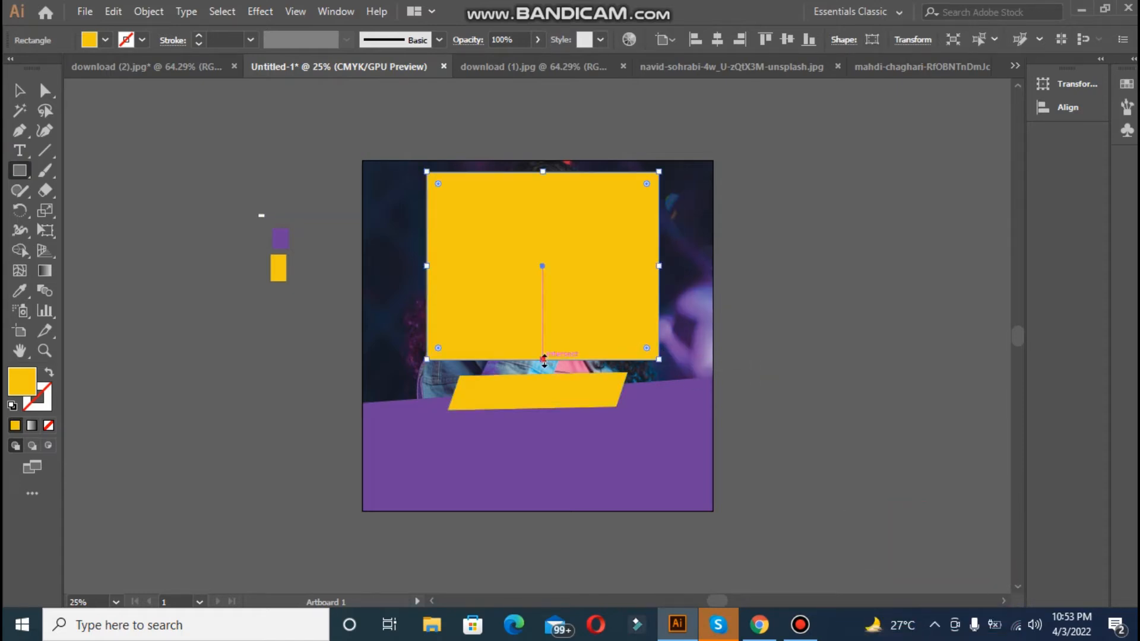
left_click_drag(544, 359, 542, 422)
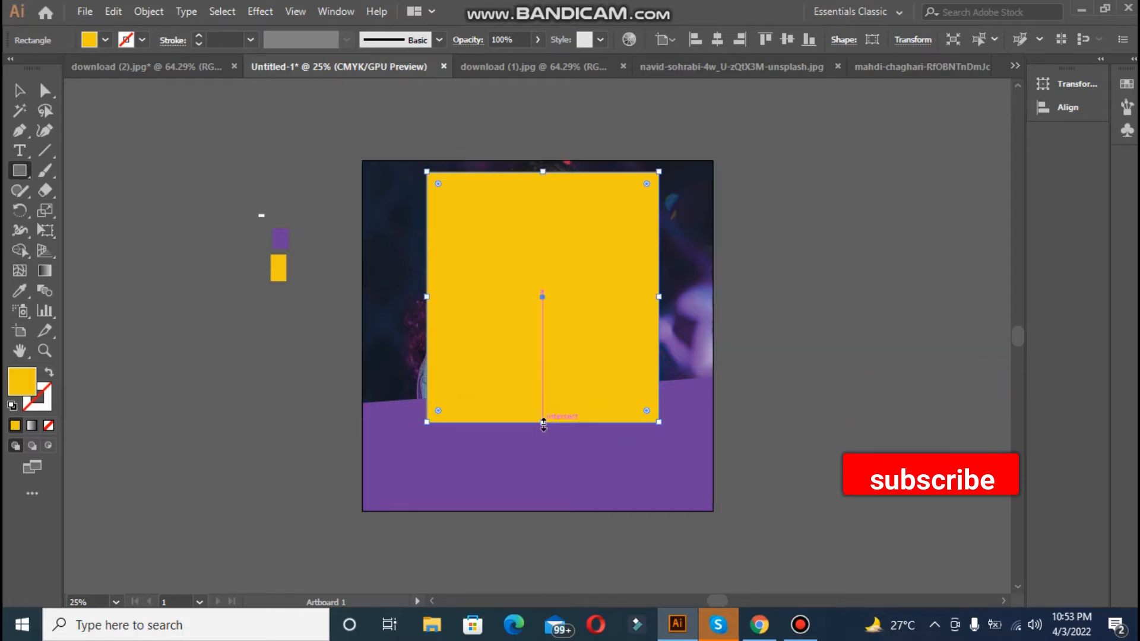
Step: Turn the rectangle into an unfilled yellow outline with a 5 pt stroke, extending its left edge to about X 164 px
left_click(49, 372)
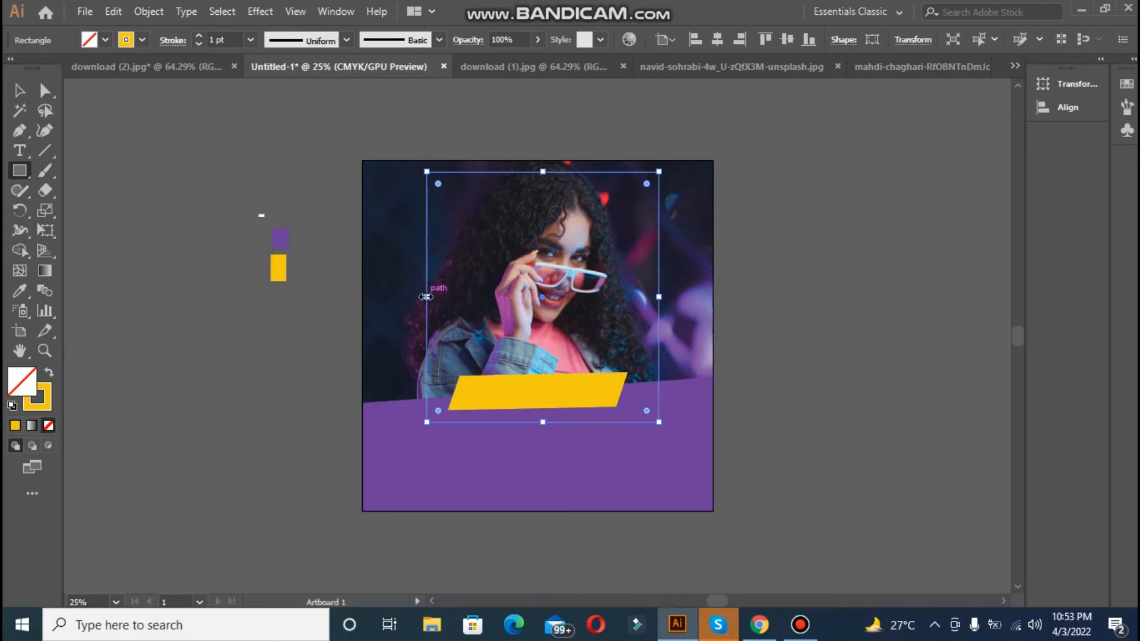
left_click_drag(425, 296, 415, 295)
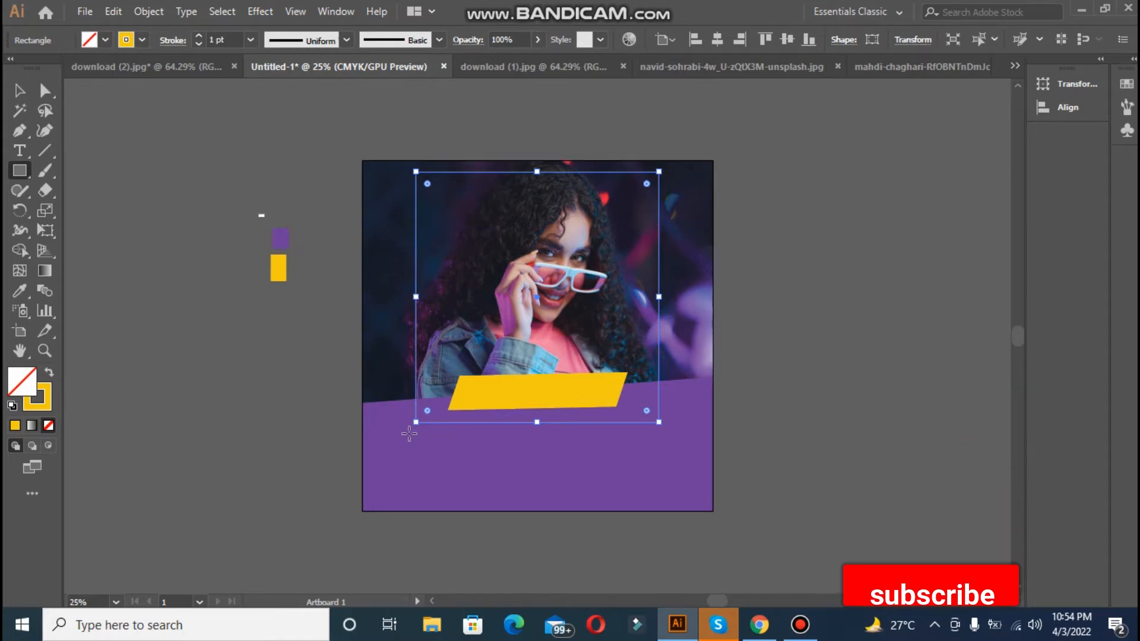
left_click(198, 36)
left_click(199, 36)
left_click(199, 36)
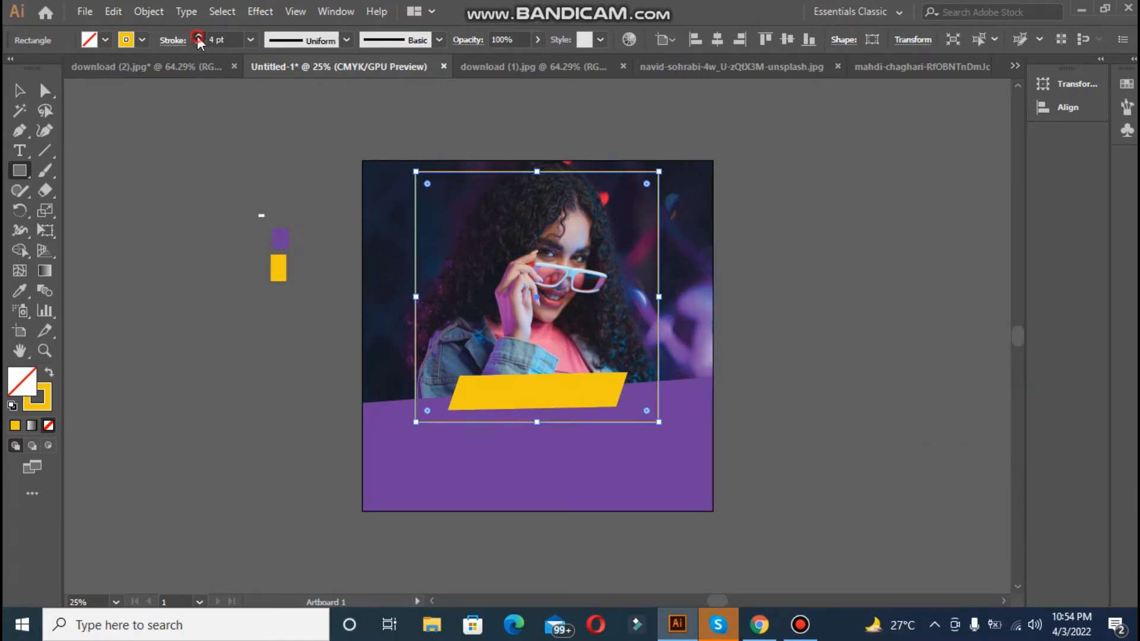
left_click(18, 94)
left_click(162, 171)
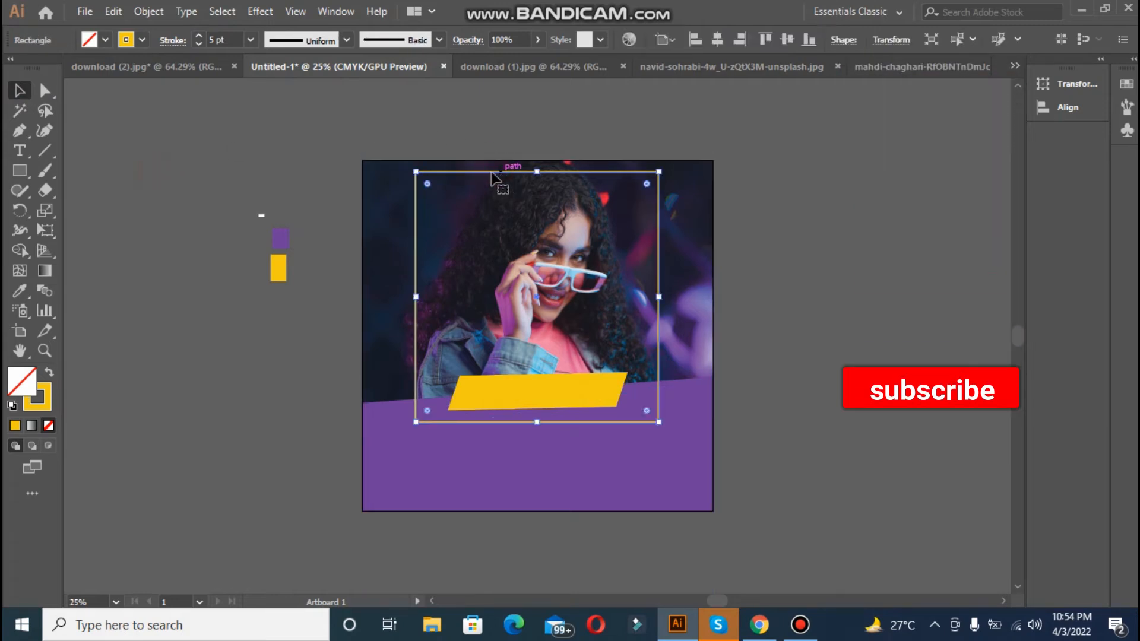
Step: Shift the yellow outline's upper-right corner outward to about X 934 px
left_click(45, 90)
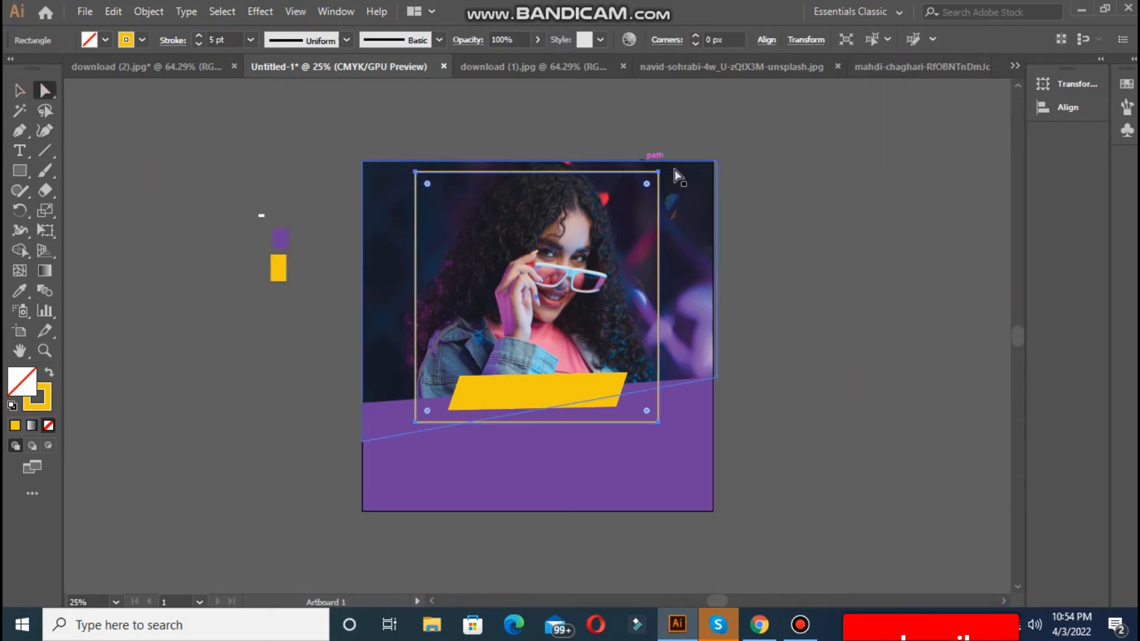
left_click_drag(658, 172, 656, 173)
key("Right")
key("Right")
key("Right")
key("Right")
key("Right")
key("Right")
key("Right")
key("Right")
key("Right")
key("Right")
key("Right")
key("Right")
key("Right")
key("Right")
key("Right")
key("Right")
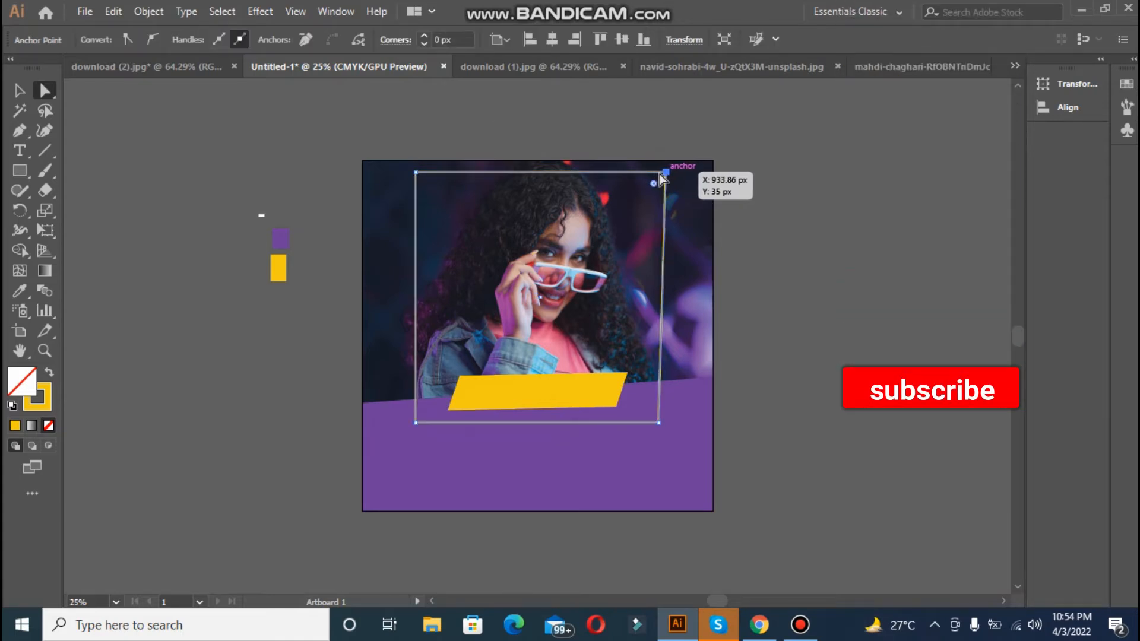
Step: Shift the yellow outline's lower-right corner slightly inward to slant its right side further
left_click(659, 424)
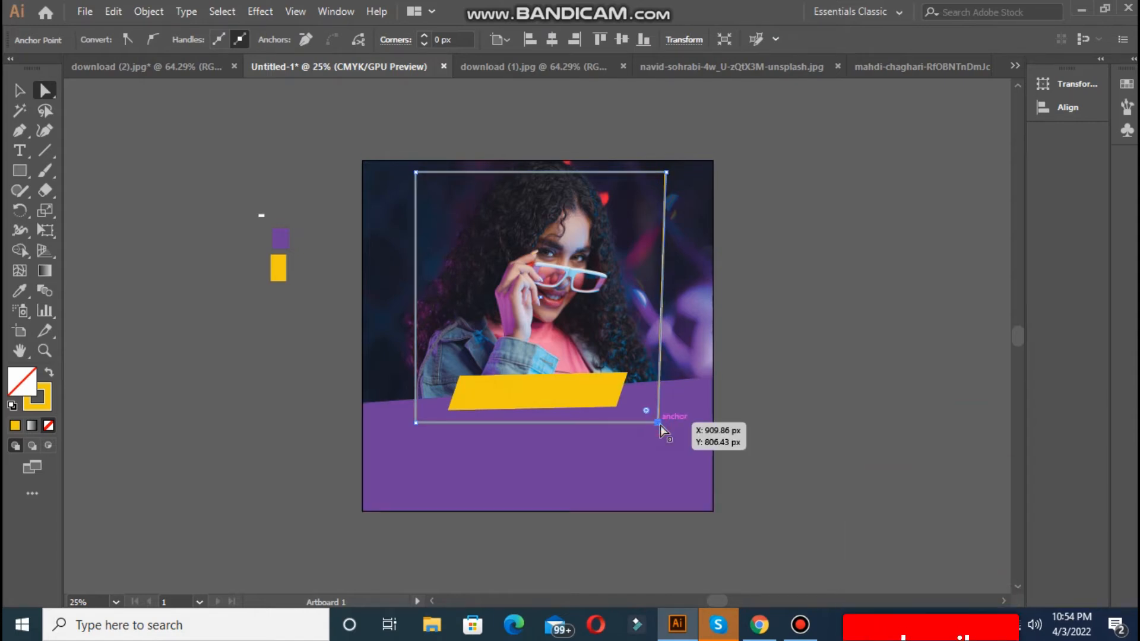
key("Left")
key("Left")
key("Left")
key("Left")
key("Left")
key("Left")
key("Left")
key("Left")
key("Left")
key("Left")
key("Left")
key("Left")
key("Left")
key("Left")
key("Left")
key("Left")
key("Left")
key("Left")
key("Left")
key("Left")
key("Left")
key("Left")
key("Left")
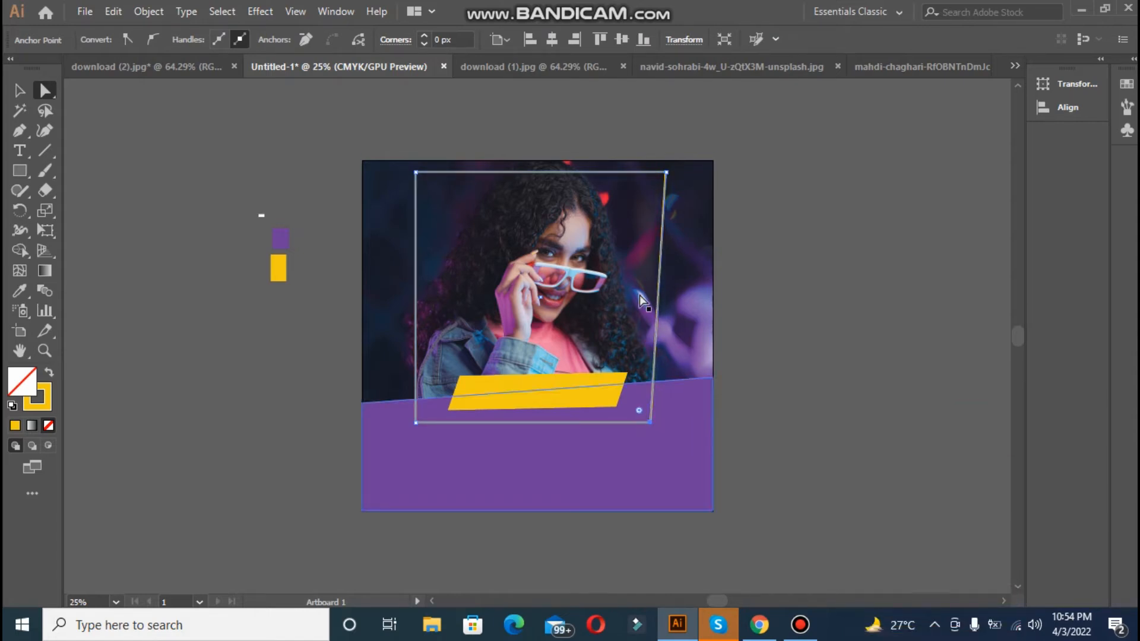
Step: Shift the yellow outline's lower-left corner outward to just beyond X 124 px so the left side slants too
left_click(416, 423)
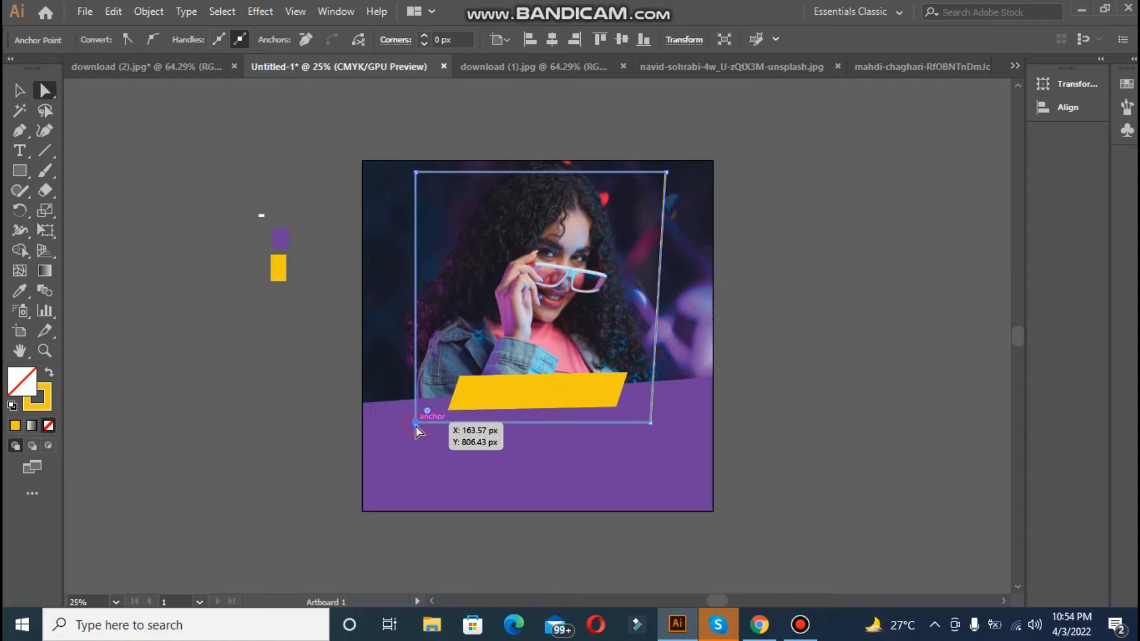
key("Left")
key("Left")
key("Left")
key("Left")
key("Left")
key("Left")
key("Left")
key("Left")
key("Left")
key("Left")
key("Left")
key("Left")
key("Left")
key("Left")
key("Left")
key("Left")
key("Left")
key("Left")
key("Left")
key("Left")
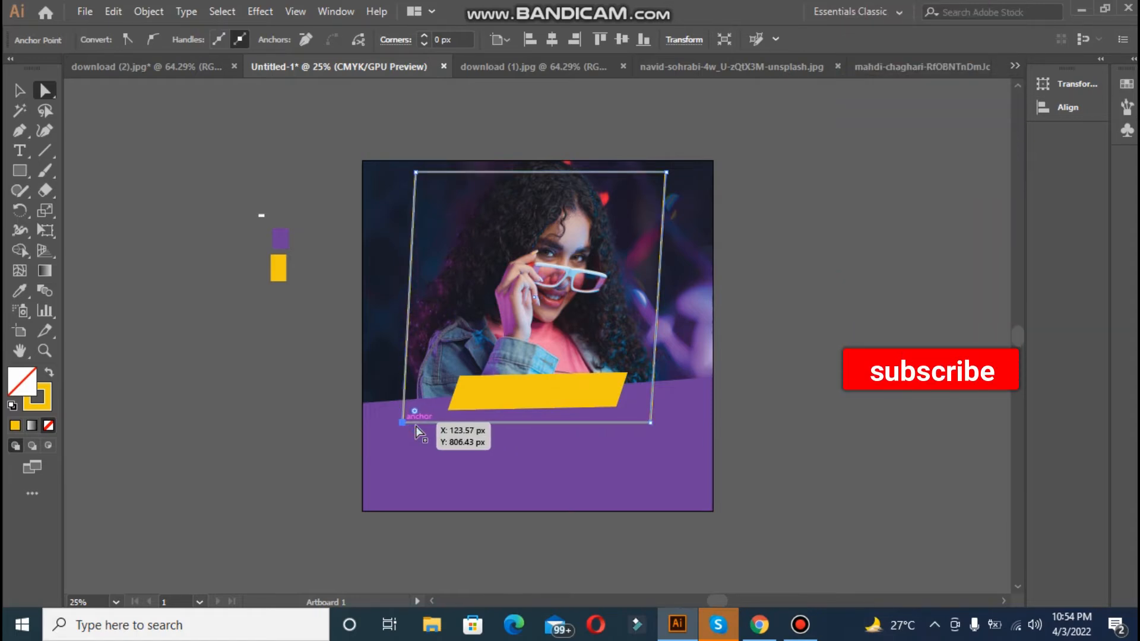
key("Left")
key("Left")
key("Left")
key("Left")
key("Left")
key("Left")
key("Left")
key("Left")
key("Left")
key("Left")
key("Left")
key("Left")
key("Left")
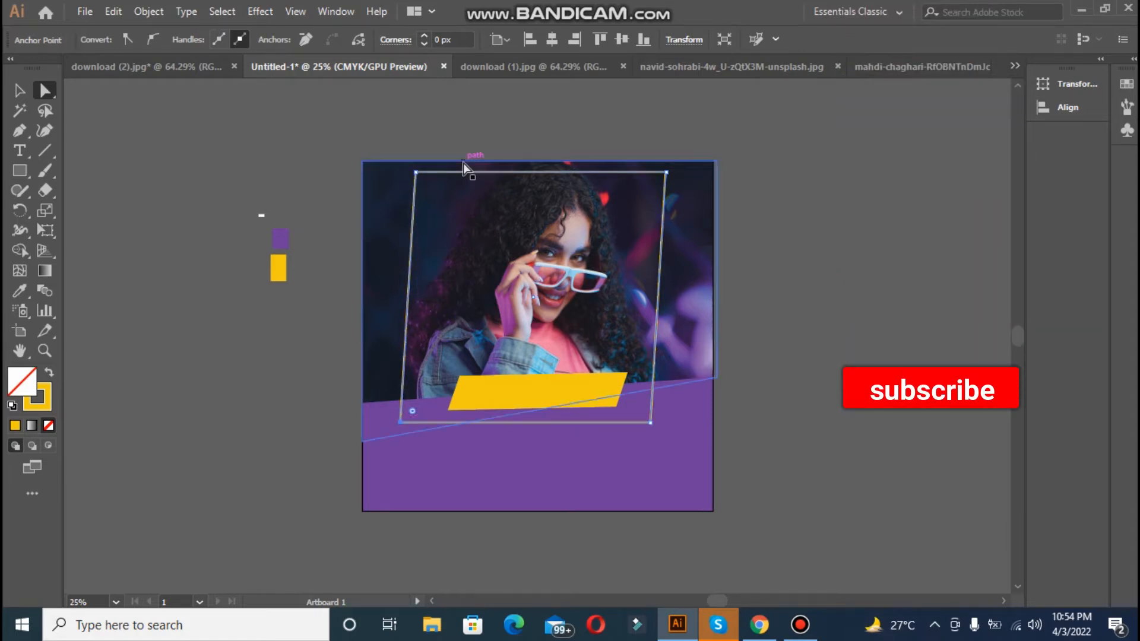
Step: Fine-tune the yellow outline's upper-left corner horizontally so the left side's slant matches the right side
left_click(415, 172)
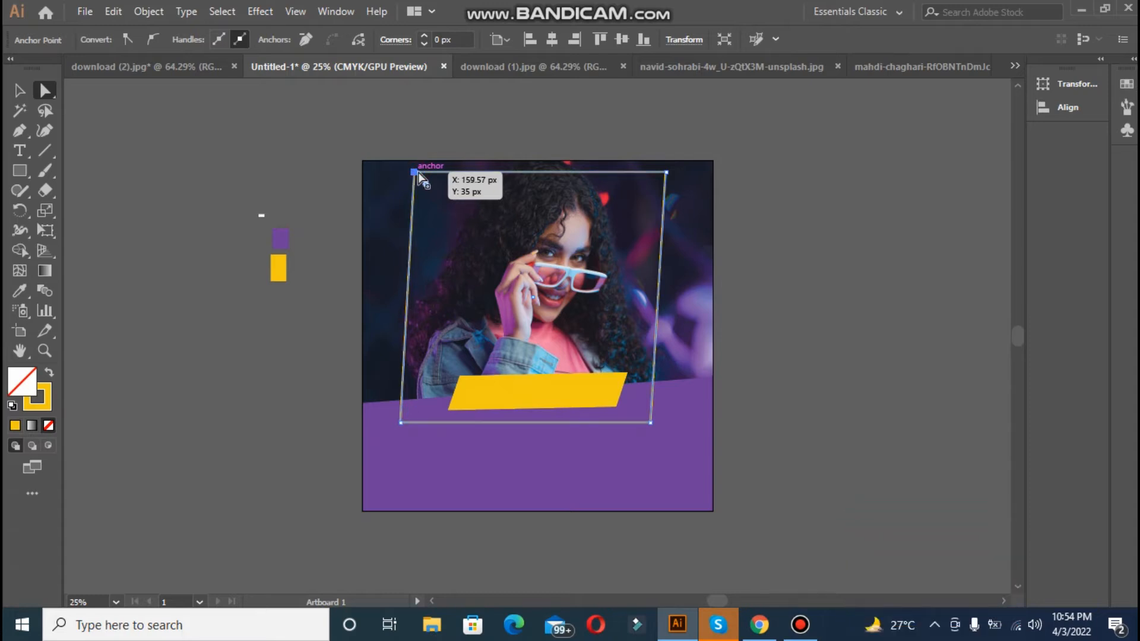
key("Left")
key("Left")
key("Left")
key("Left")
key("Left")
key("Left")
key("Left")
key("Left")
key("Left")
key("Left")
key("Left")
key("Left")
key("Left")
key("Left")
key("Left")
key("Left")
key("Left")
key("Left")
key("Left")
key("Left")
key("Right")
key("Right")
key("Right")
key("Right")
key("Right")
key("Right")
key("Right")
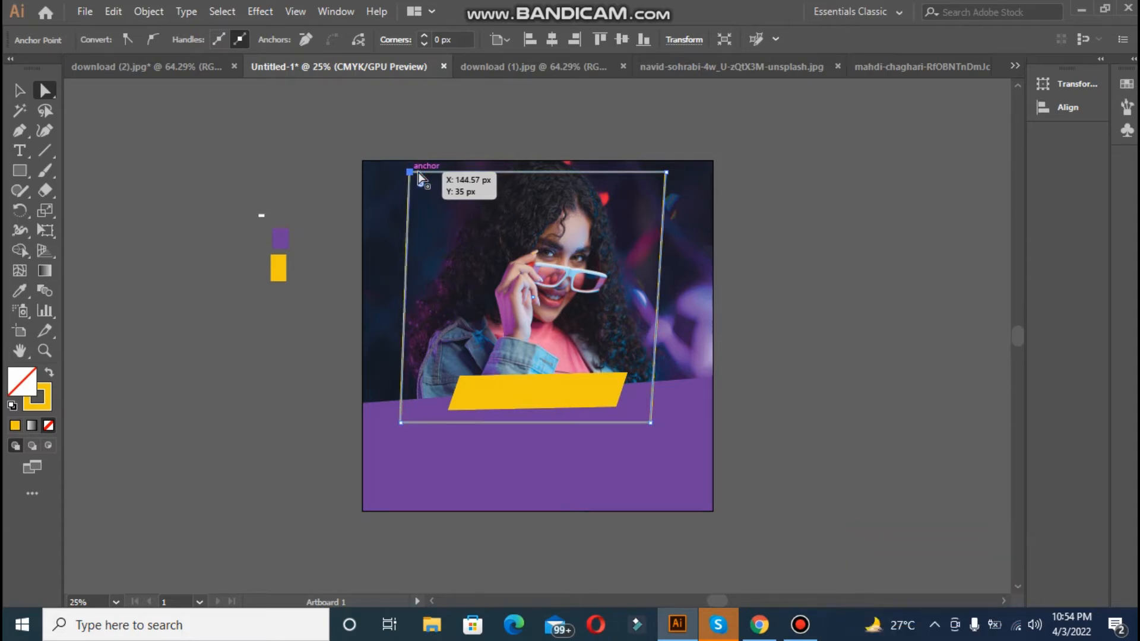
key("Right")
key("Right")
key("Right")
key("Right")
key("Right")
key("Right")
key("Right")
key("Right")
key("Right")
key("Right")
key("Right")
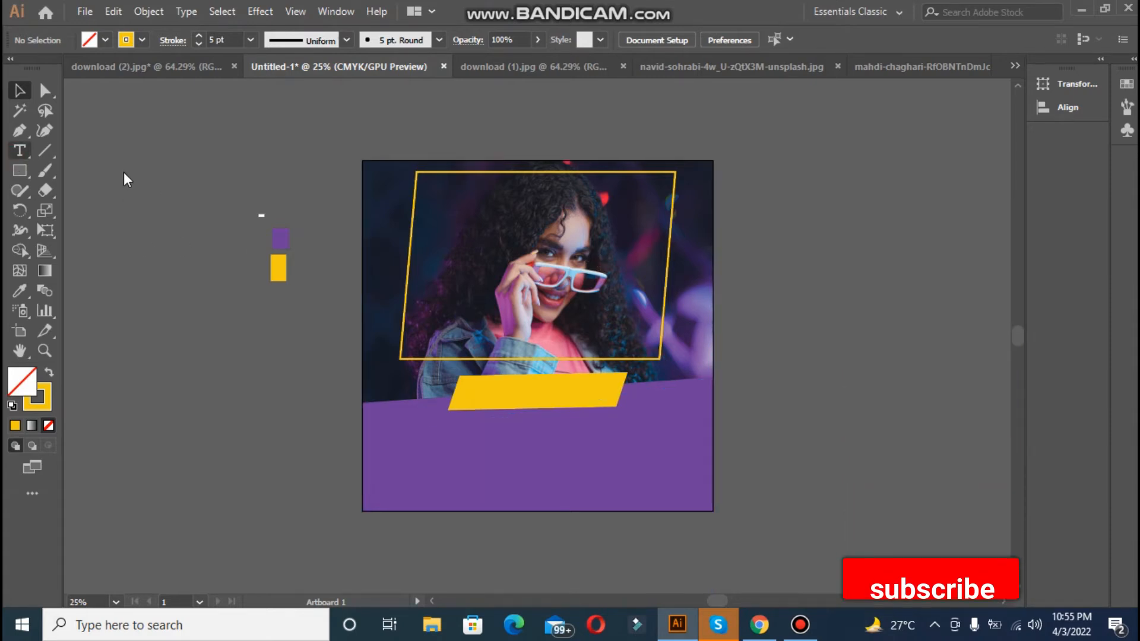
Step: Add the text "GRAND SALE" beside the artboard and scale it up to about 55 pt
key("t")
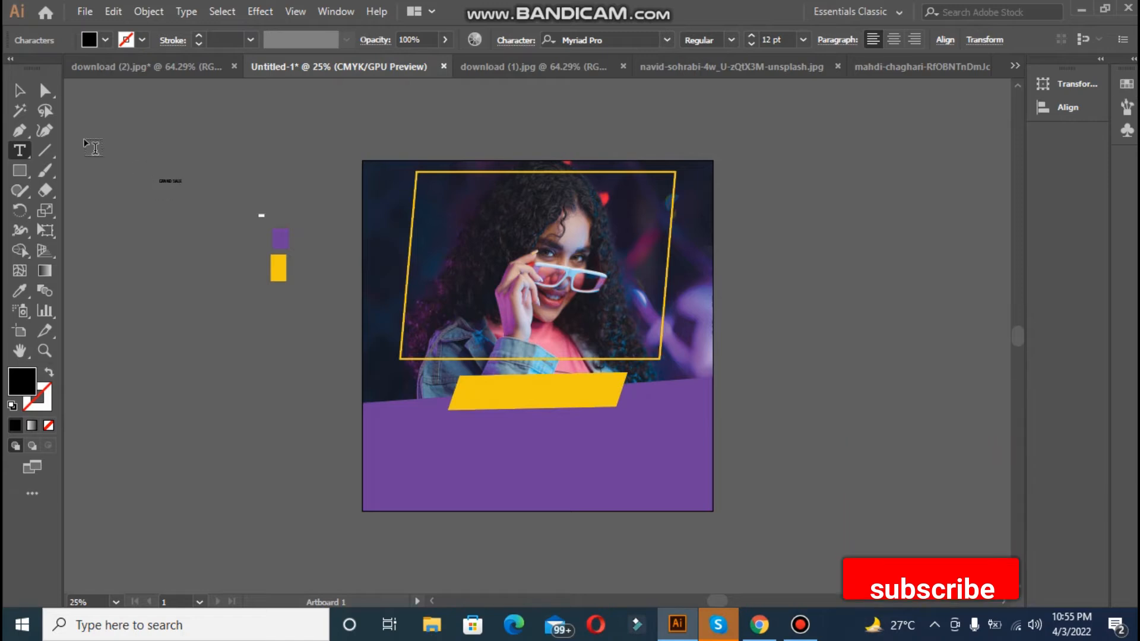
left_click(18, 91)
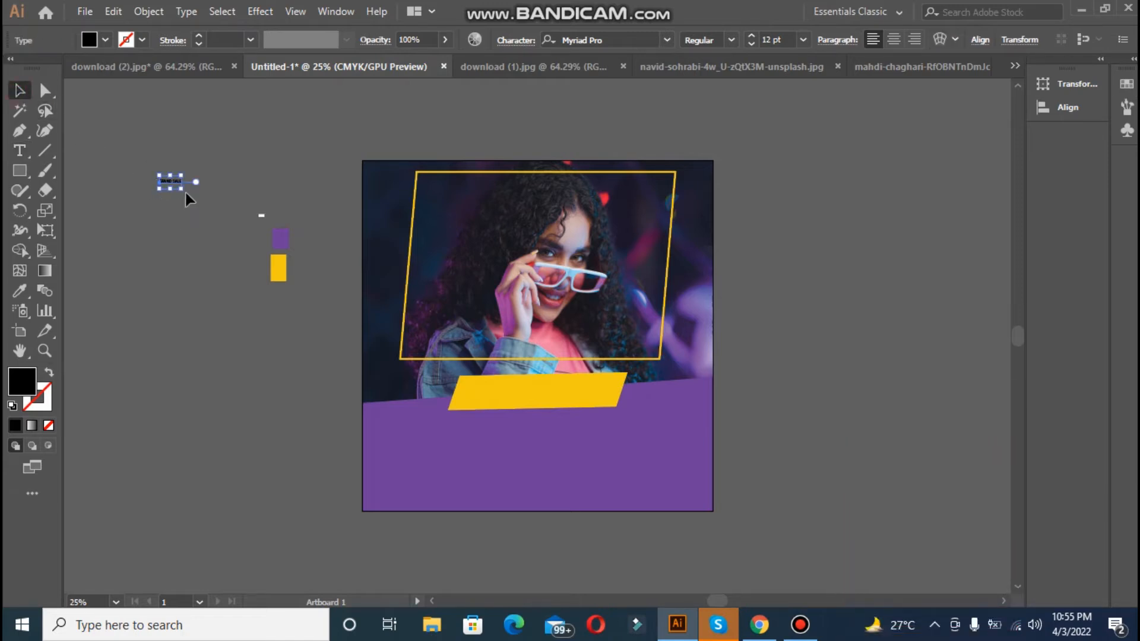
left_click_drag(186, 192, 257, 277)
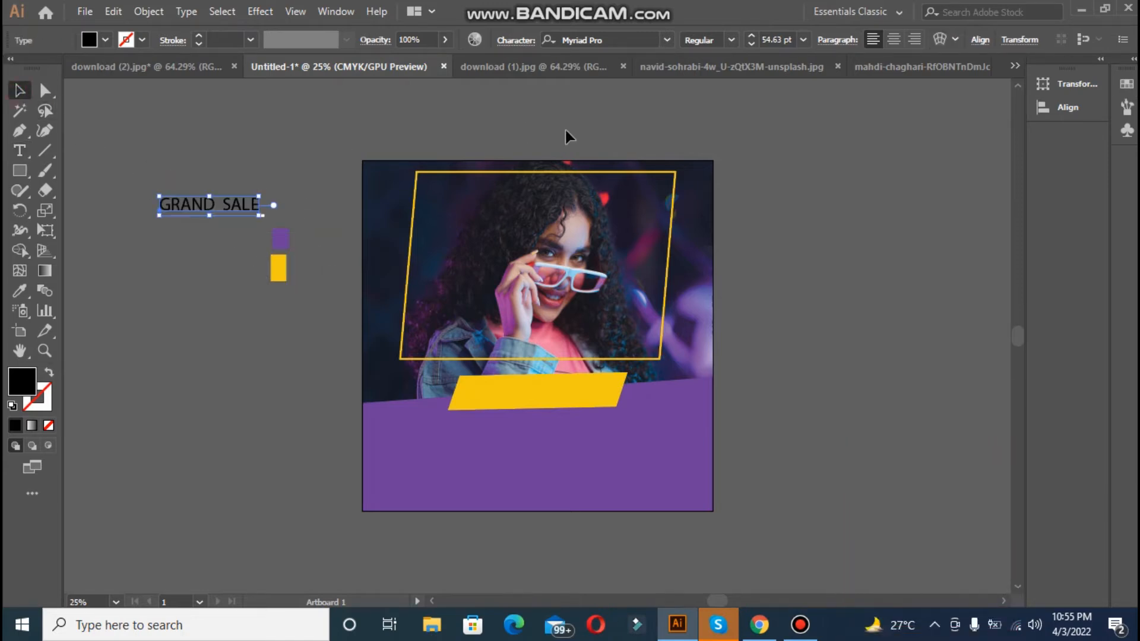
Step: Set the GRAND SALE text to Bold and color it with the purple sampled from the slanted shape
left_click(732, 40)
left_click(701, 203)
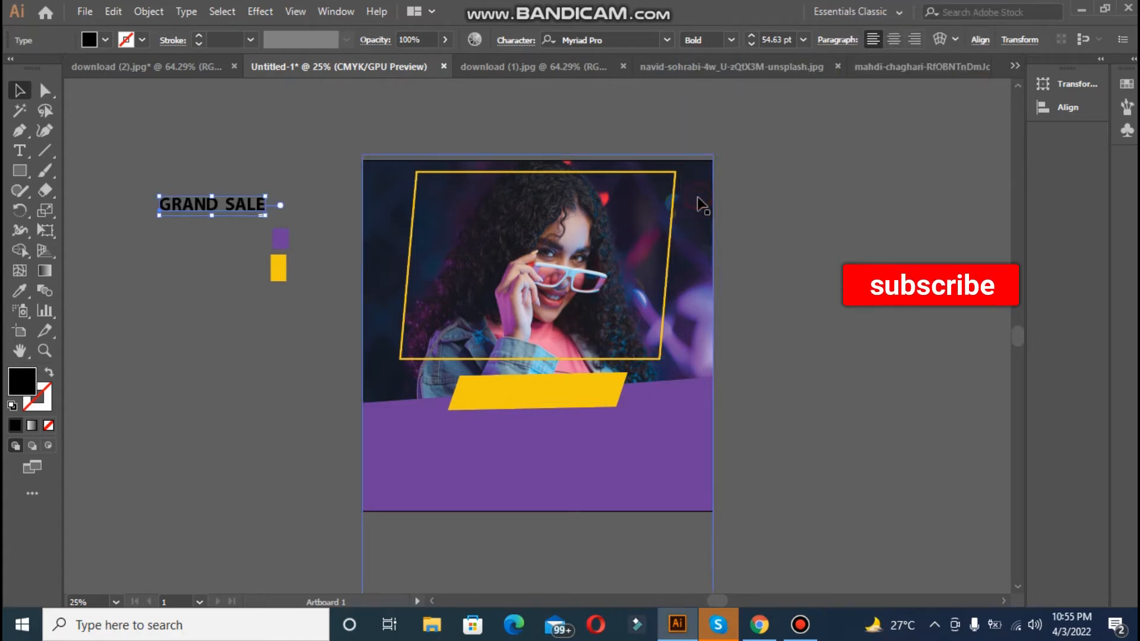
left_click(368, 453)
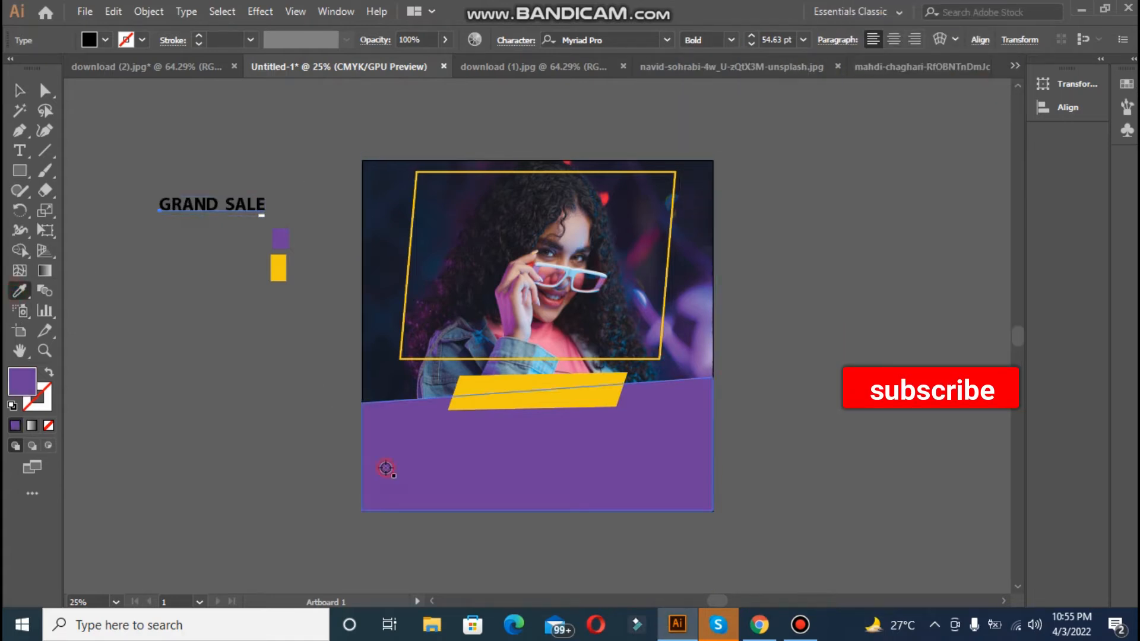
left_click(20, 92)
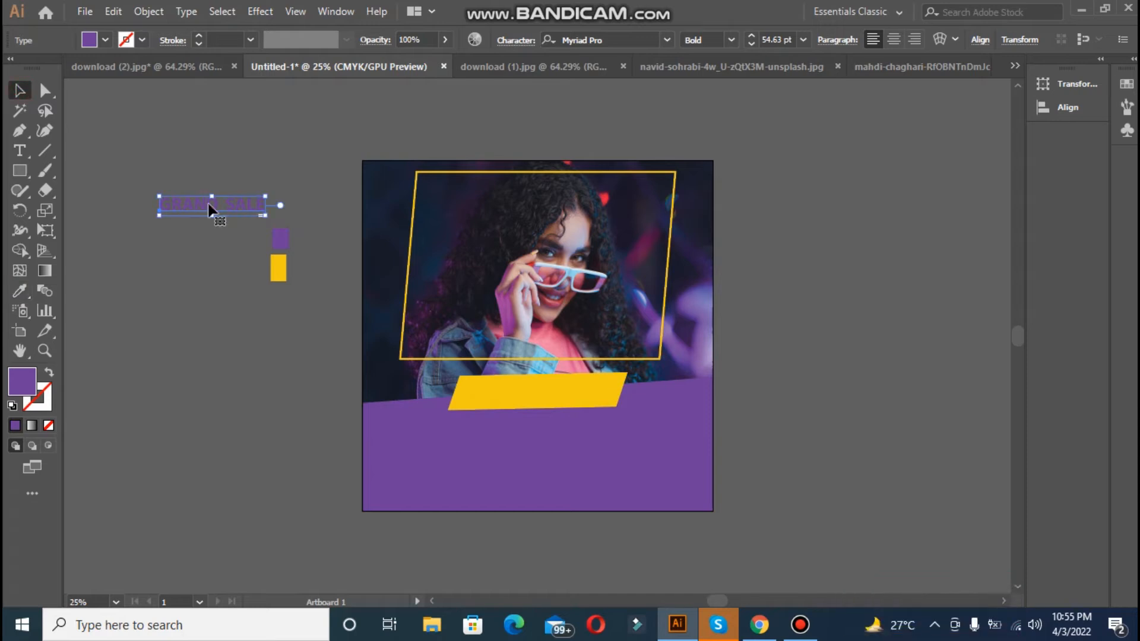
Step: Place the GRAND SALE text on the yellow bar, enlarge it to about 74 pt, and center it on the bar
left_click_drag(530, 399, 610, 377)
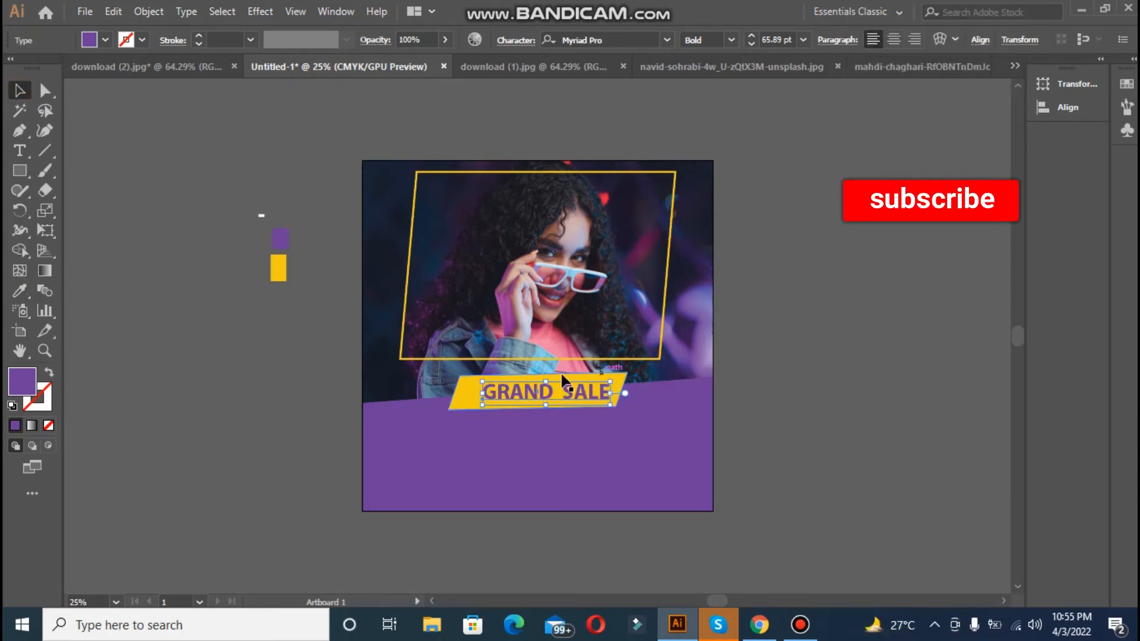
left_click_drag(483, 382, 467, 378)
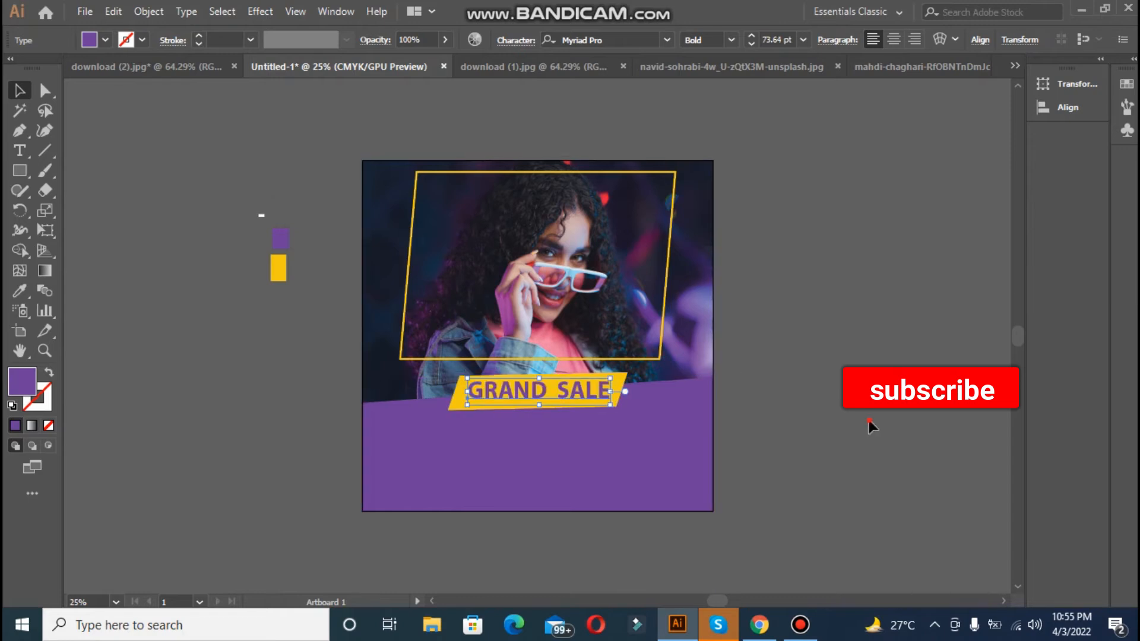
left_click(617, 378)
left_click(604, 386, "shift")
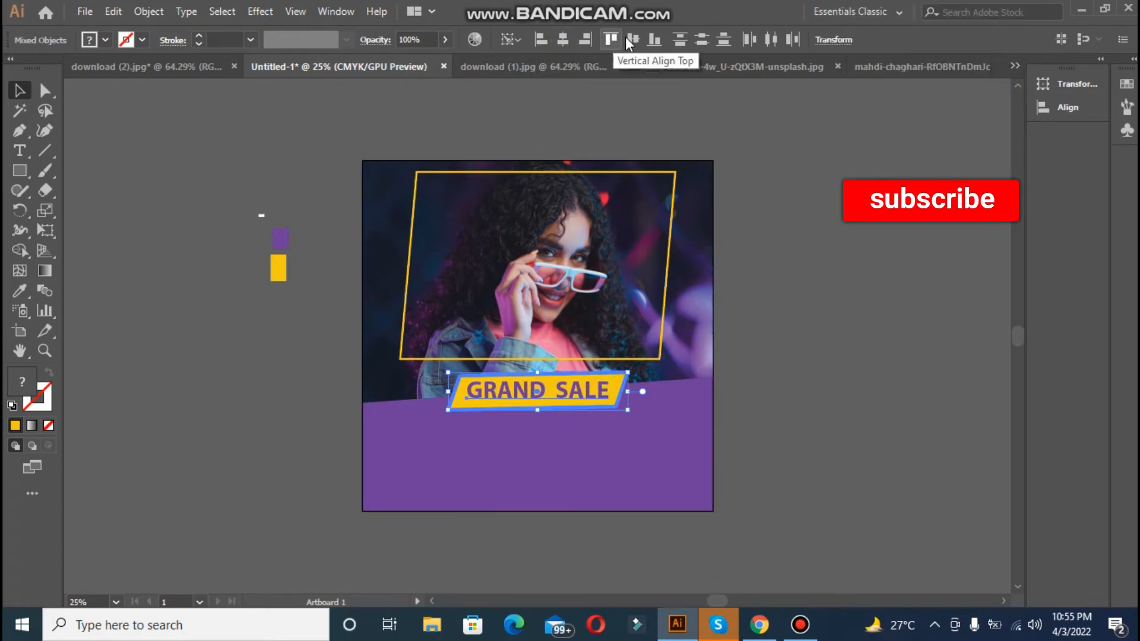
left_click(807, 253)
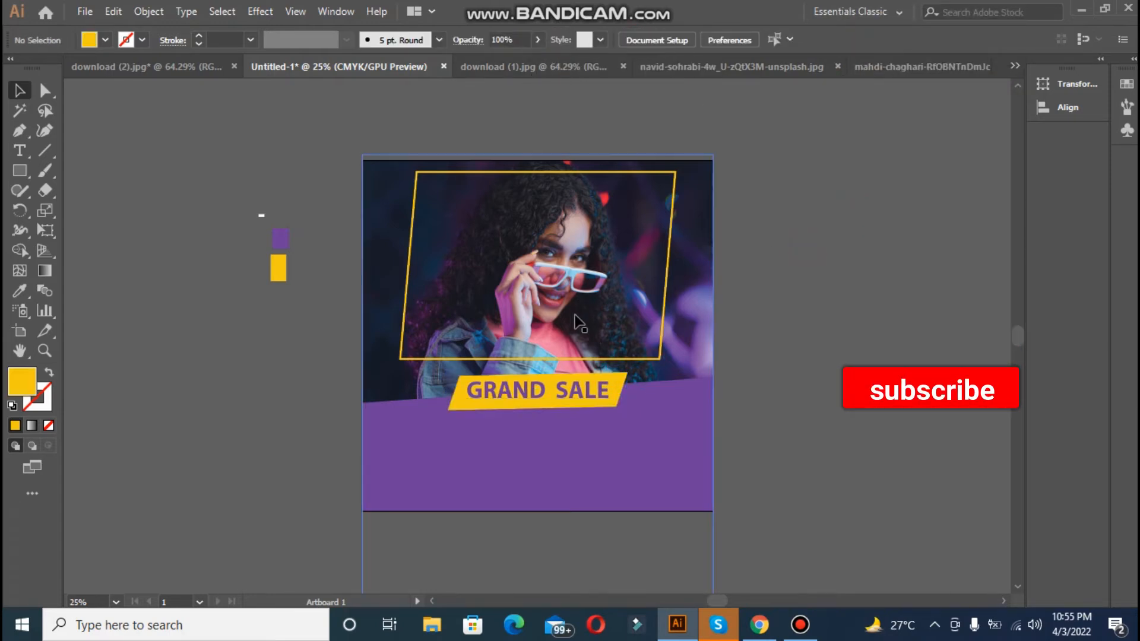
Step: Recolor the GRAND SALE text to dark purple #2C1644 and deselect it
double_click(22, 383)
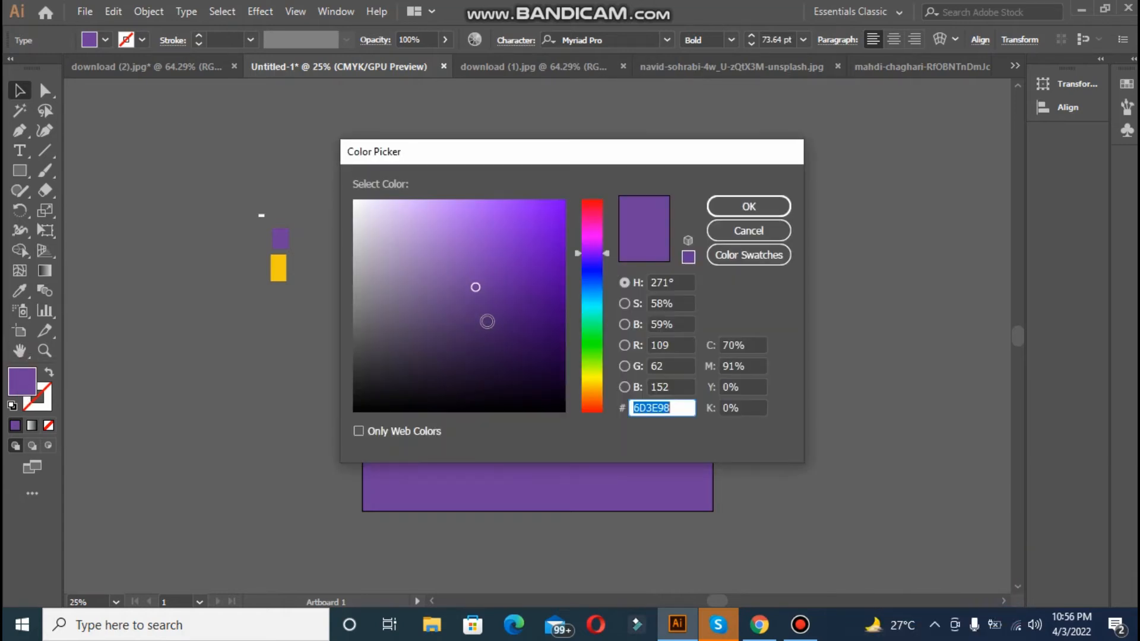
left_click(486, 322)
left_click(499, 355)
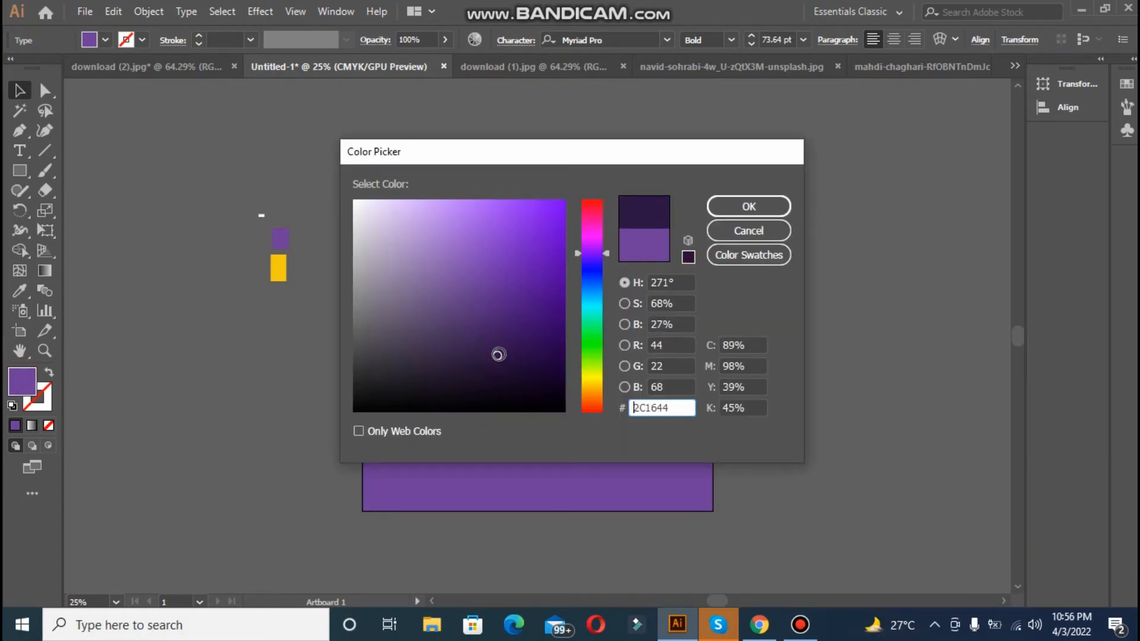
left_click(748, 205)
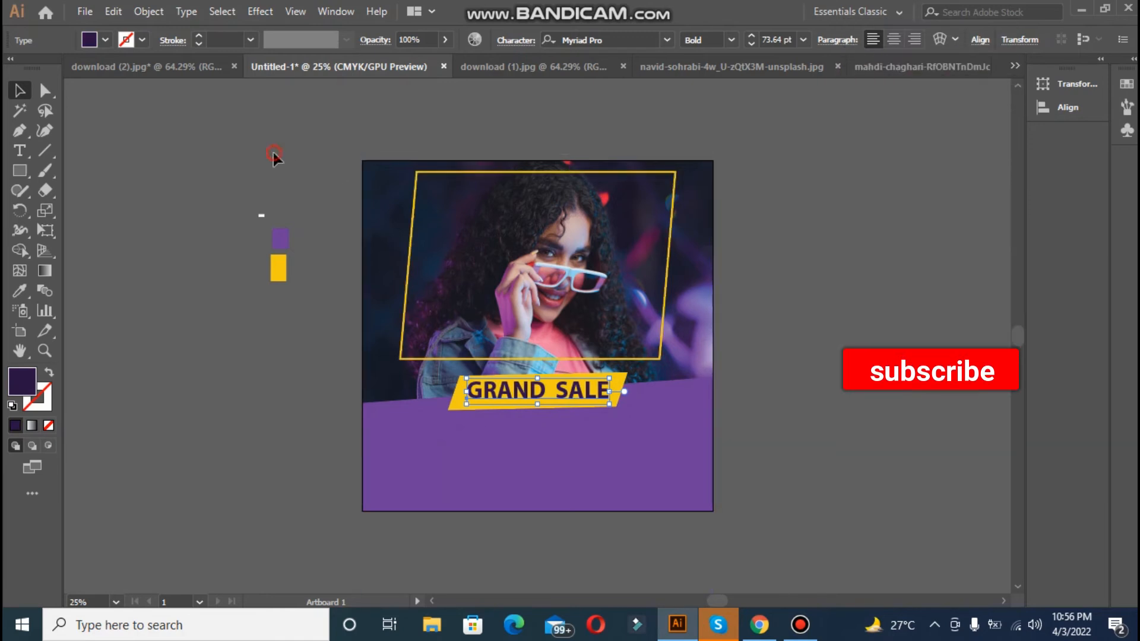
left_click(273, 156)
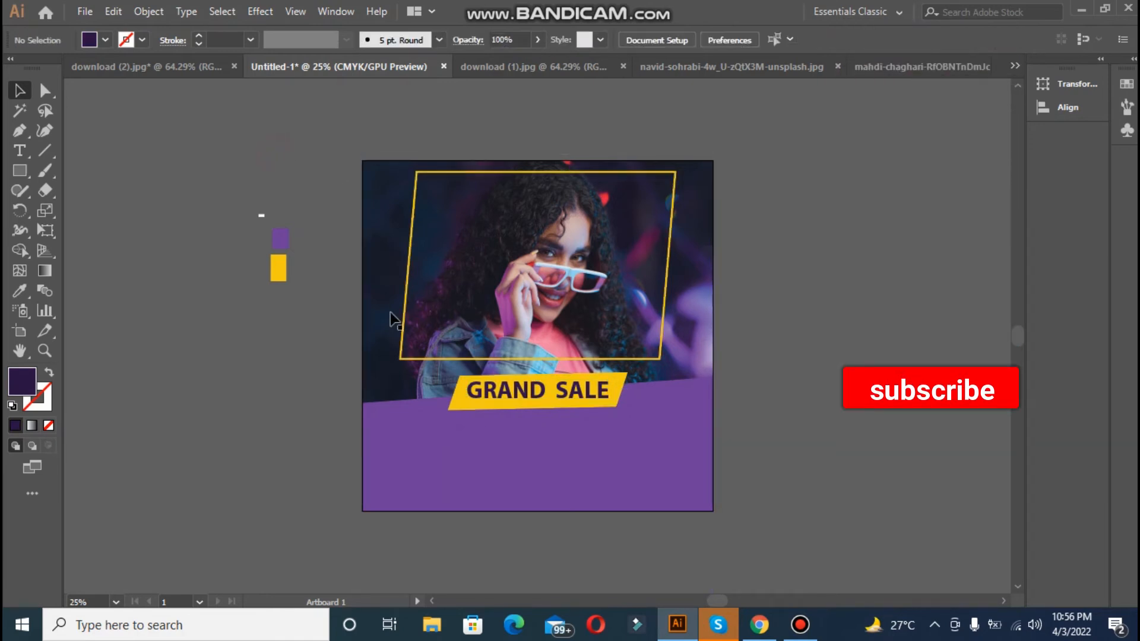
Step: Reduce the gap between GRAND and SALE to a single space and deselect the text
double_click(552, 406)
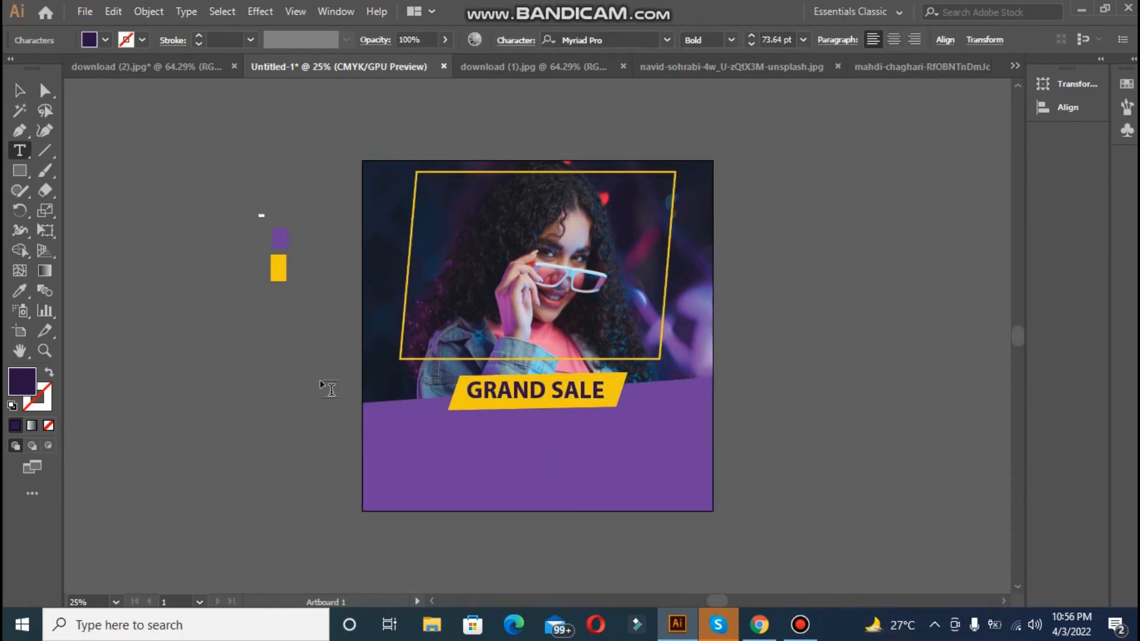
left_click(19, 91)
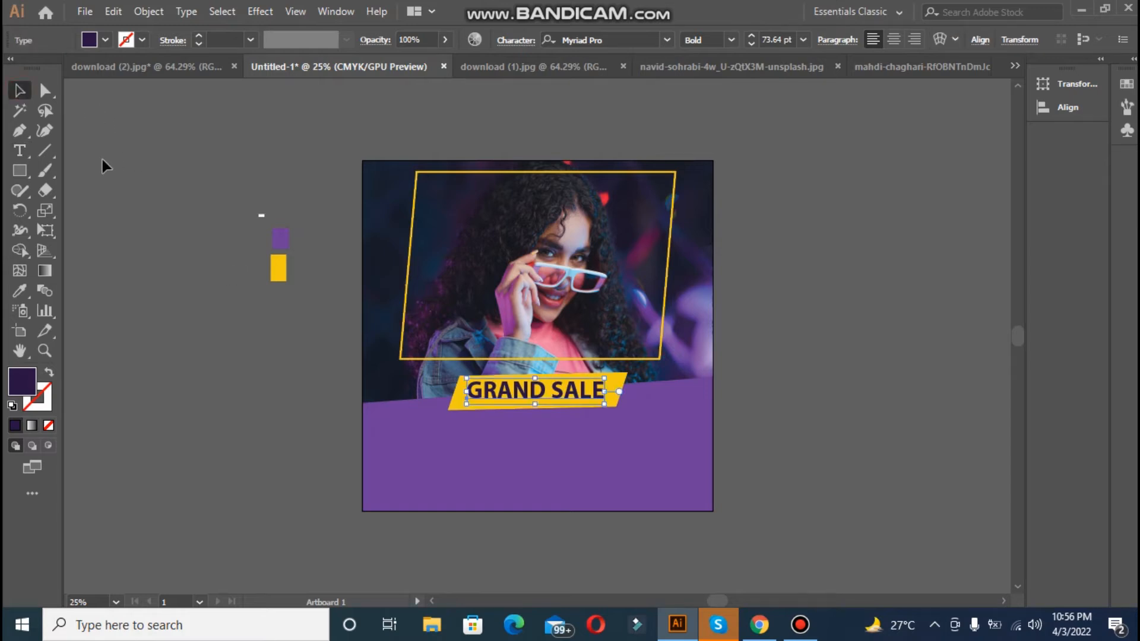
left_click(137, 220)
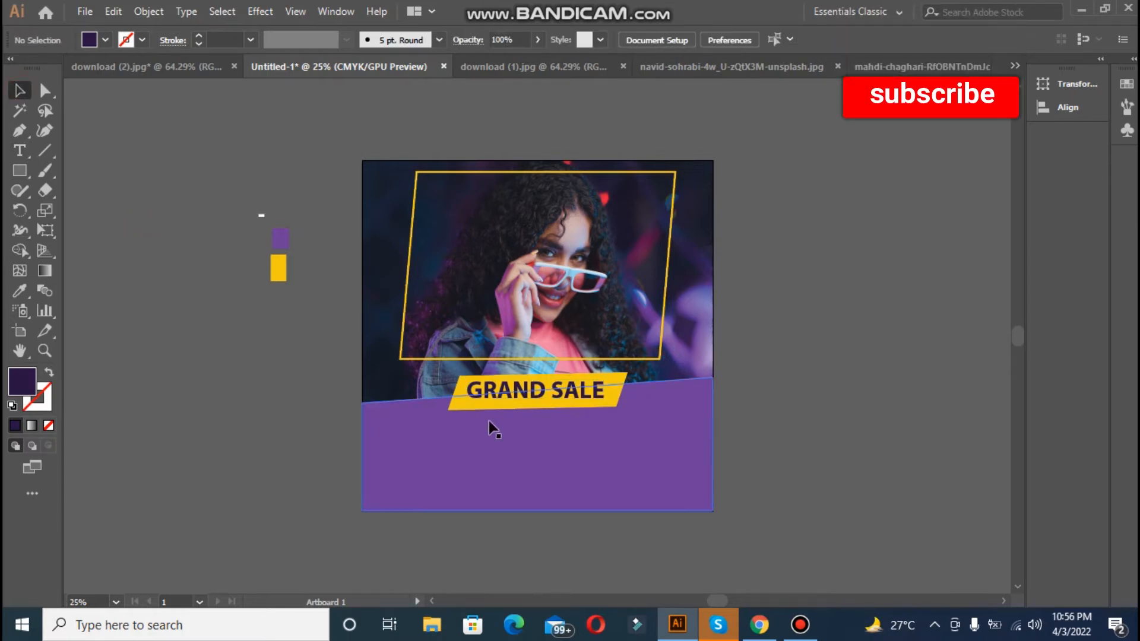
Step: Draw a rectangle at the bottom edge of the purple area, extend it to the artboard's edge and center it horizontally on the artboard
left_click(17, 152)
left_click(19, 170)
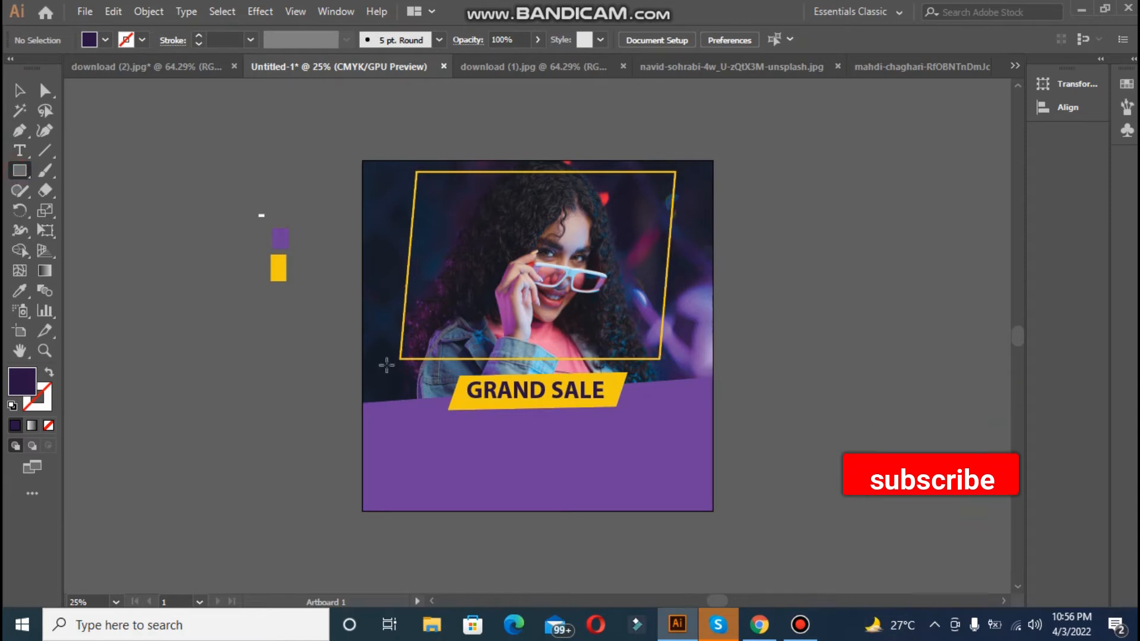
mouse_move(461, 508)
left_mouse_down()
mouse_move(472, 493)
mouse_move(597, 478)
left_mouse_up()
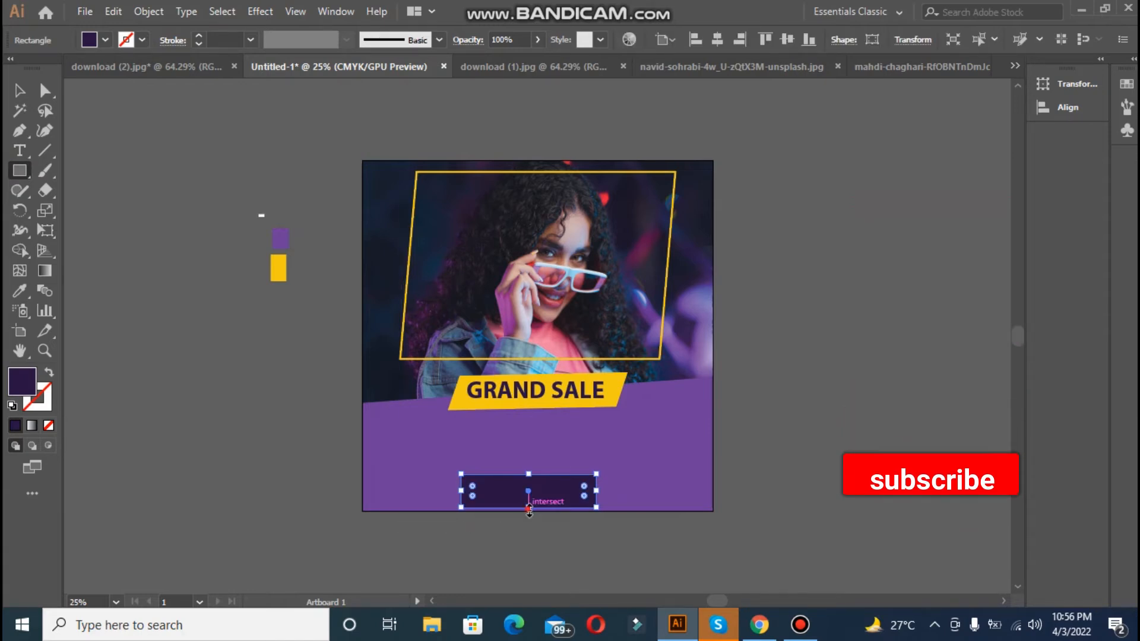
left_click_drag(528, 506, 530, 514)
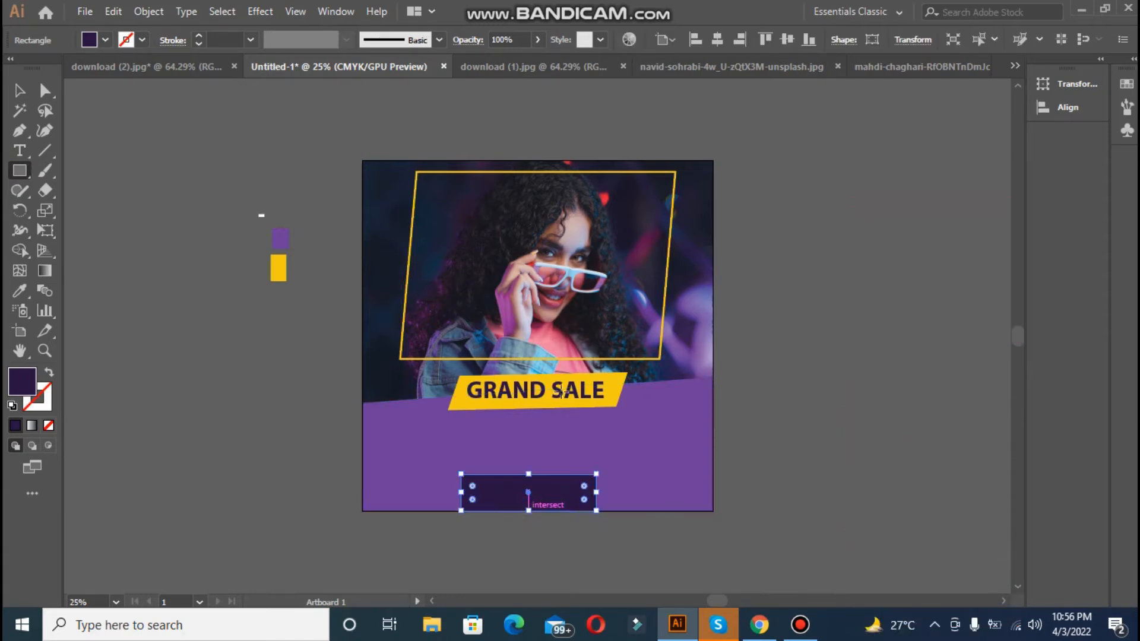
left_click(717, 43)
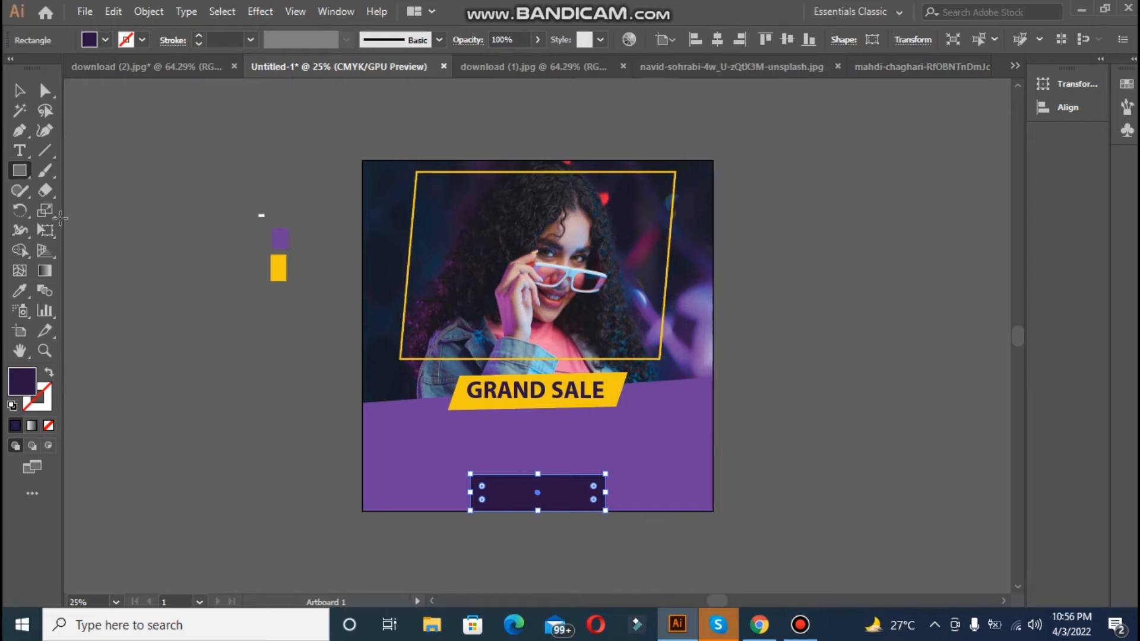
Step: Fill the bottom rectangle with yellow sampled from the palette swatch and round its corners to about 50 px
left_click(19, 290)
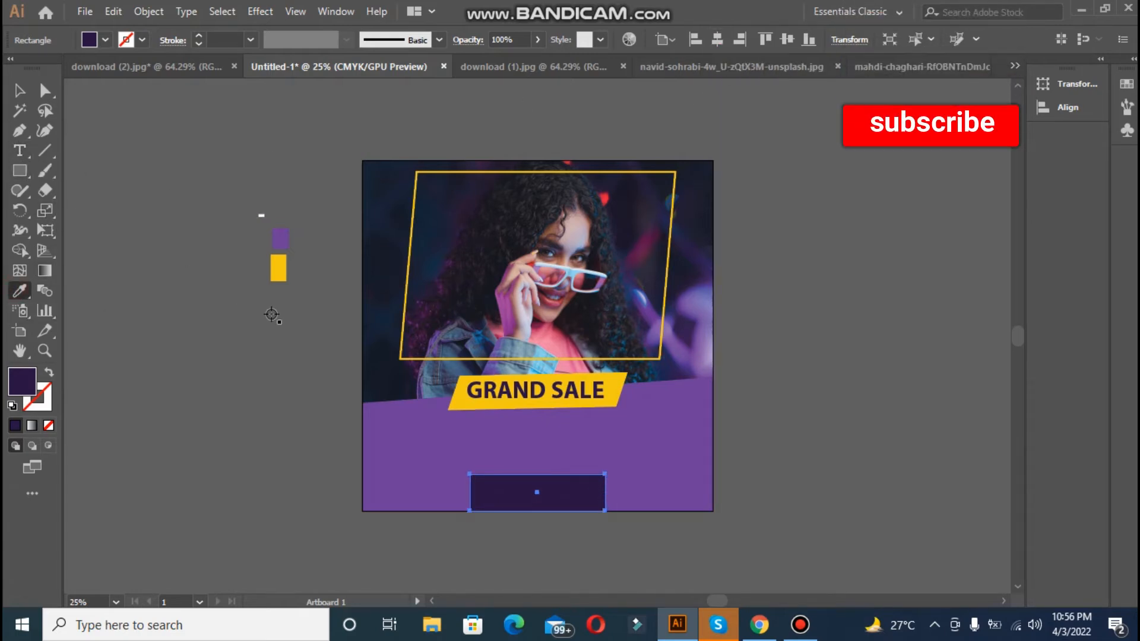
left_click(284, 272)
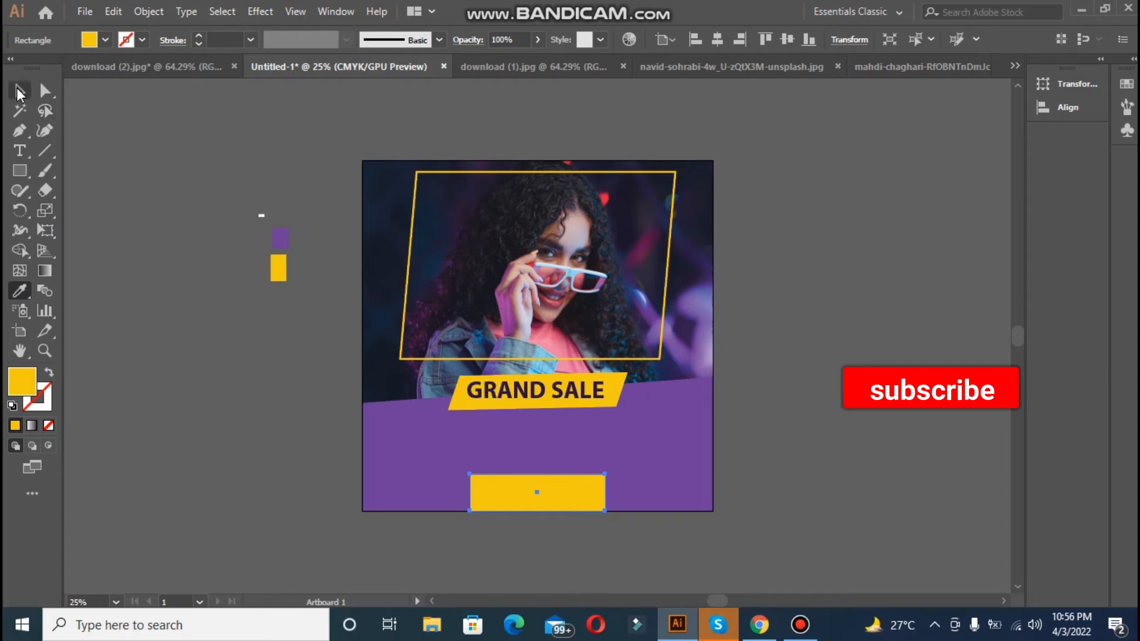
left_click(44, 90)
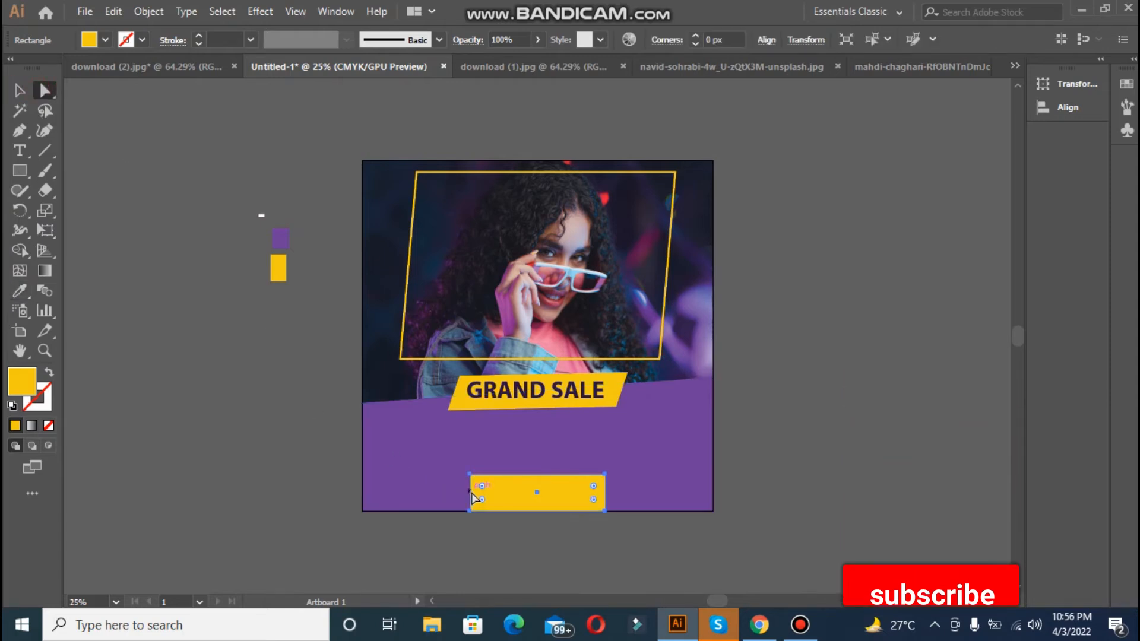
left_click_drag(481, 499, 489, 499)
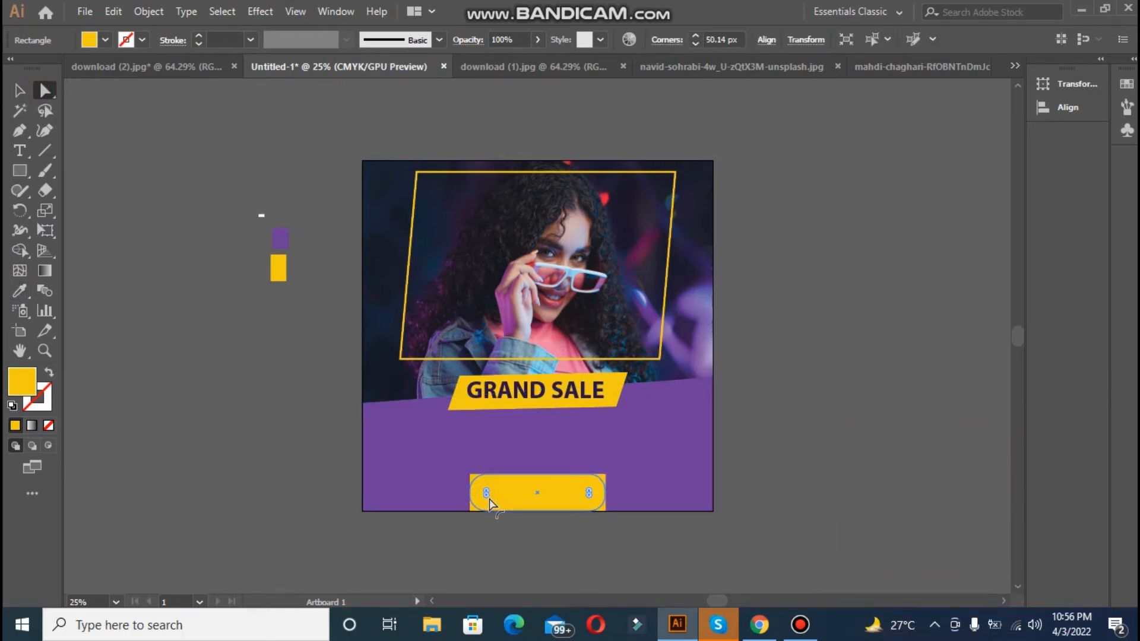
Step: Recolor the slanted purple shape to dark purple #361659 and deselect it
left_click(415, 478)
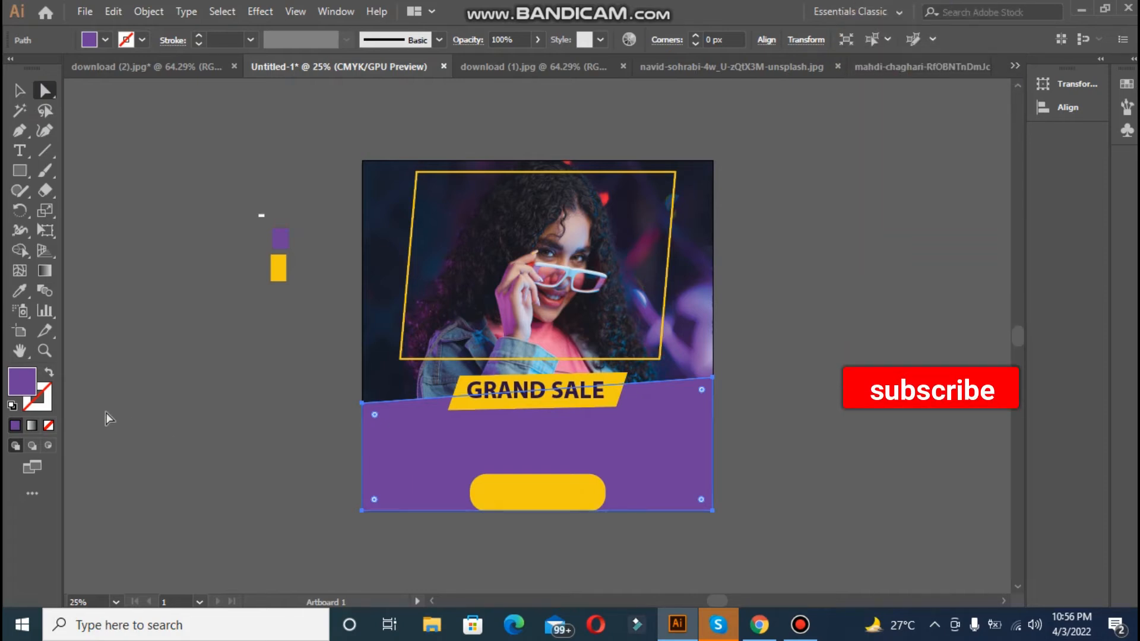
double_click(34, 383)
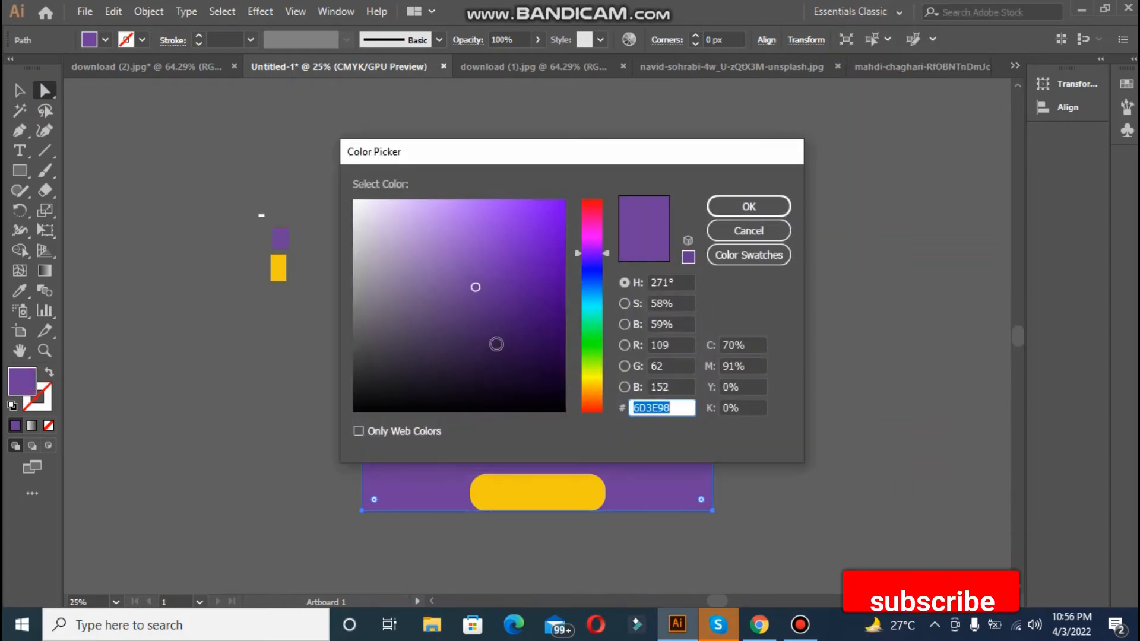
left_click(490, 309)
left_click(514, 337)
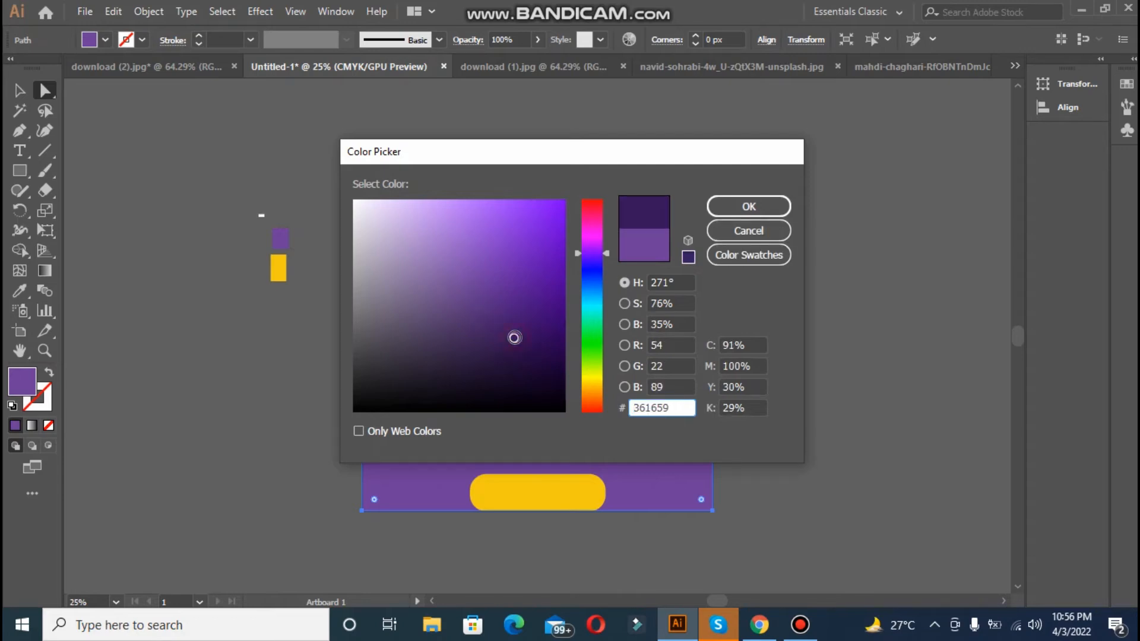
left_click(736, 208)
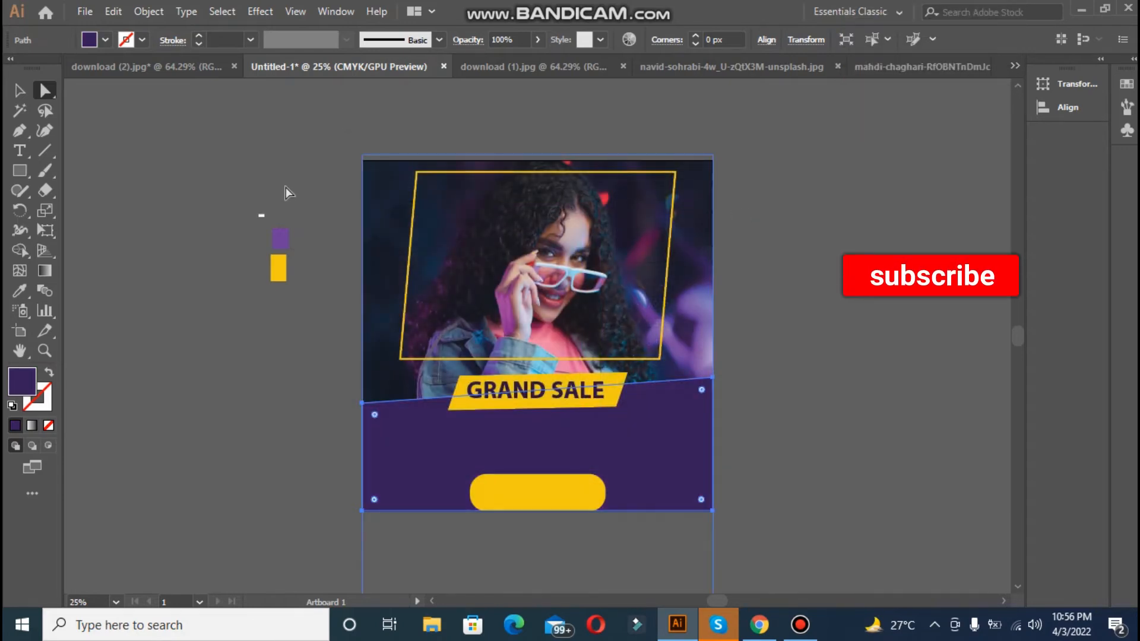
left_click(217, 187)
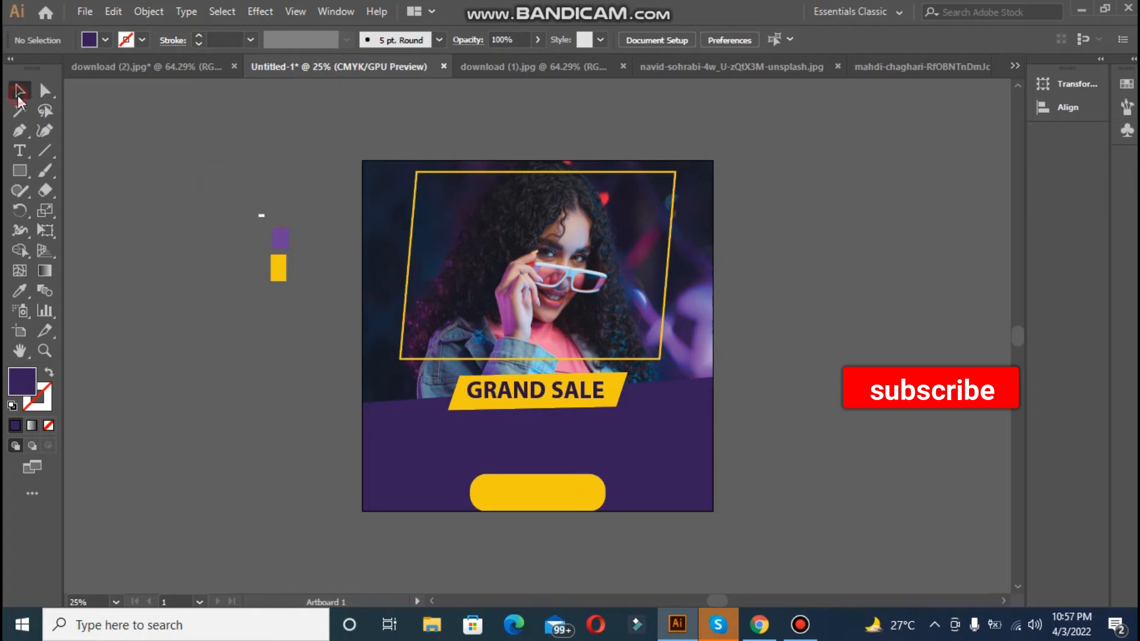
Step: Slightly reduce the height of the rounded yellow button, keeping its bottom edge in place, and deselect it
left_click(499, 499)
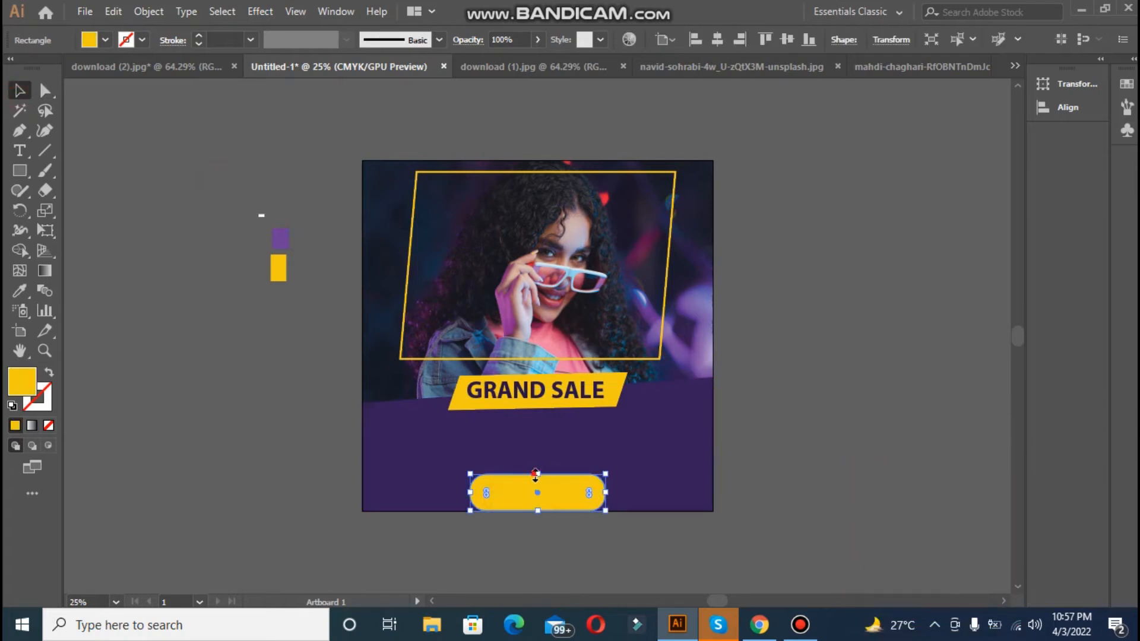
left_click_drag(535, 474, 538, 489)
left_click(293, 440)
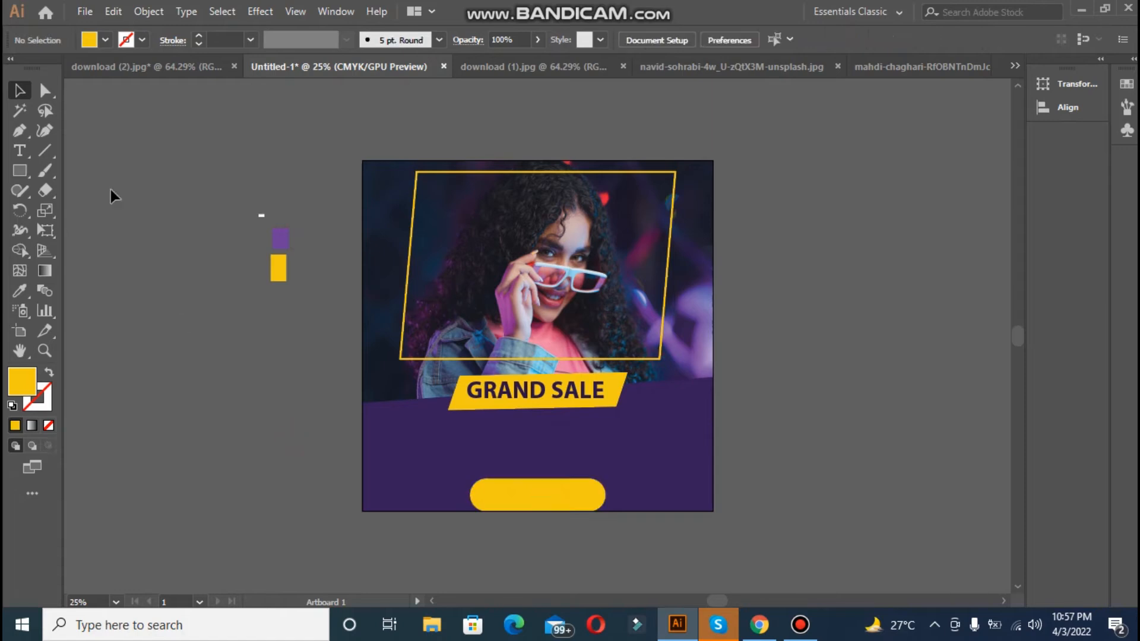
Step: Add the text SHOP NOW beside the artboard, enlarge it to about 48 pt, and correct its spelling
left_click(22, 149)
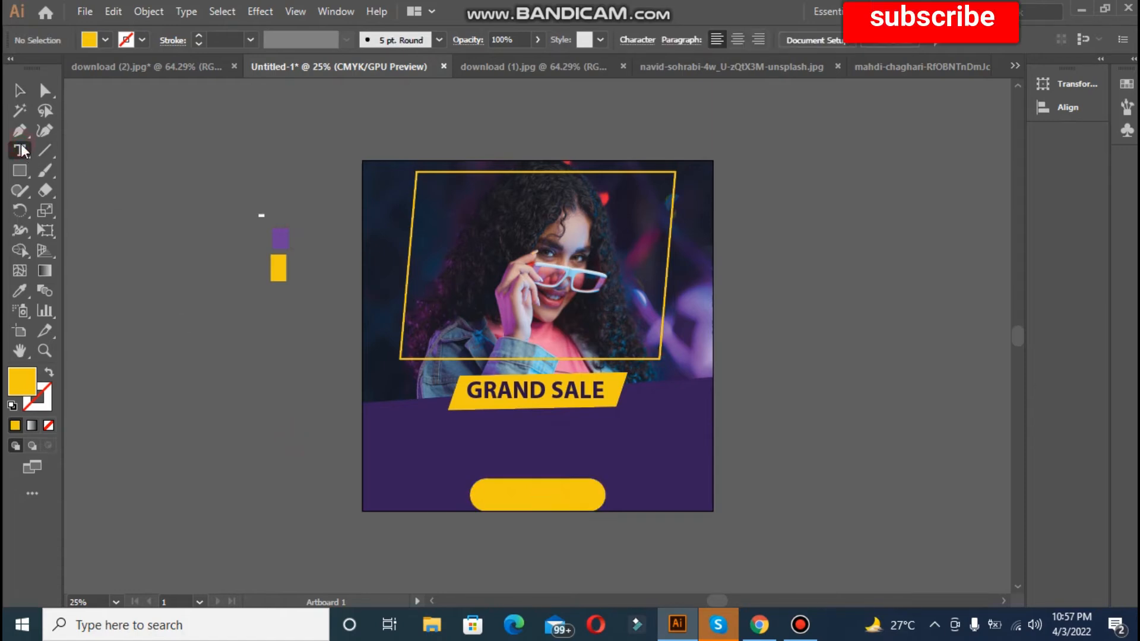
left_click(122, 181)
type("SHOP NOW")
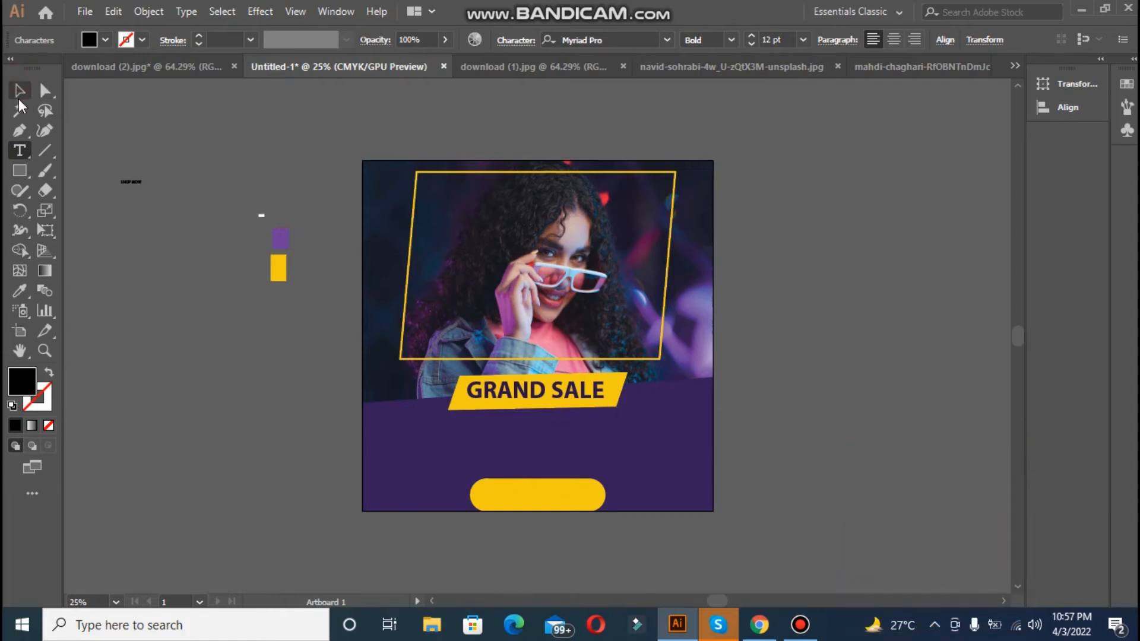
left_click(19, 93)
left_click_drag(142, 190, 202, 211)
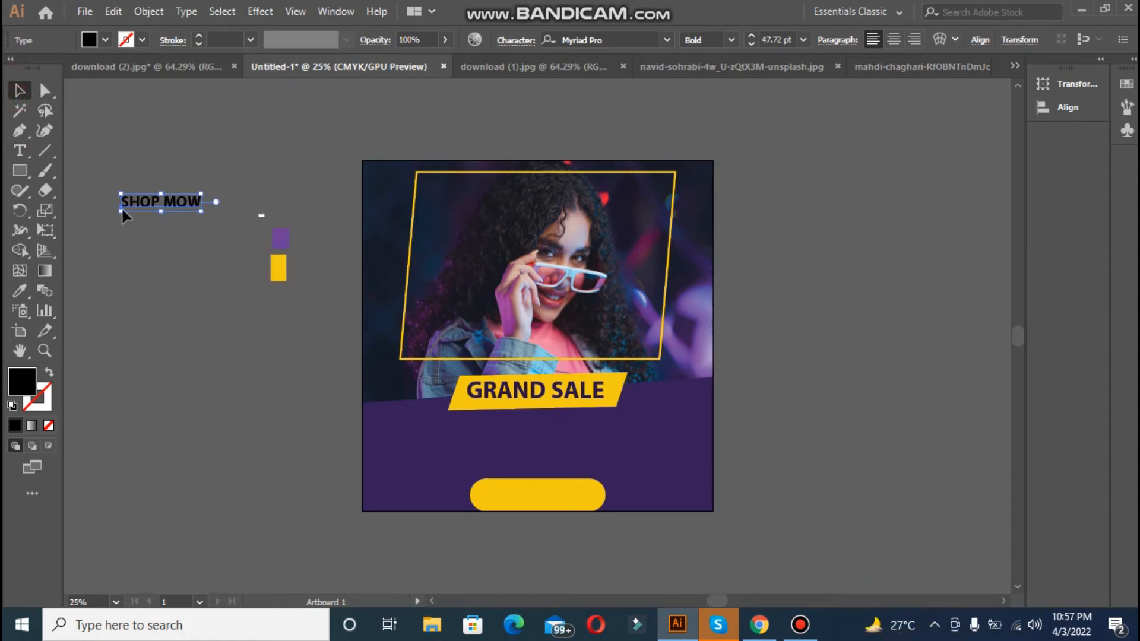
key("t")
left_click(173, 205)
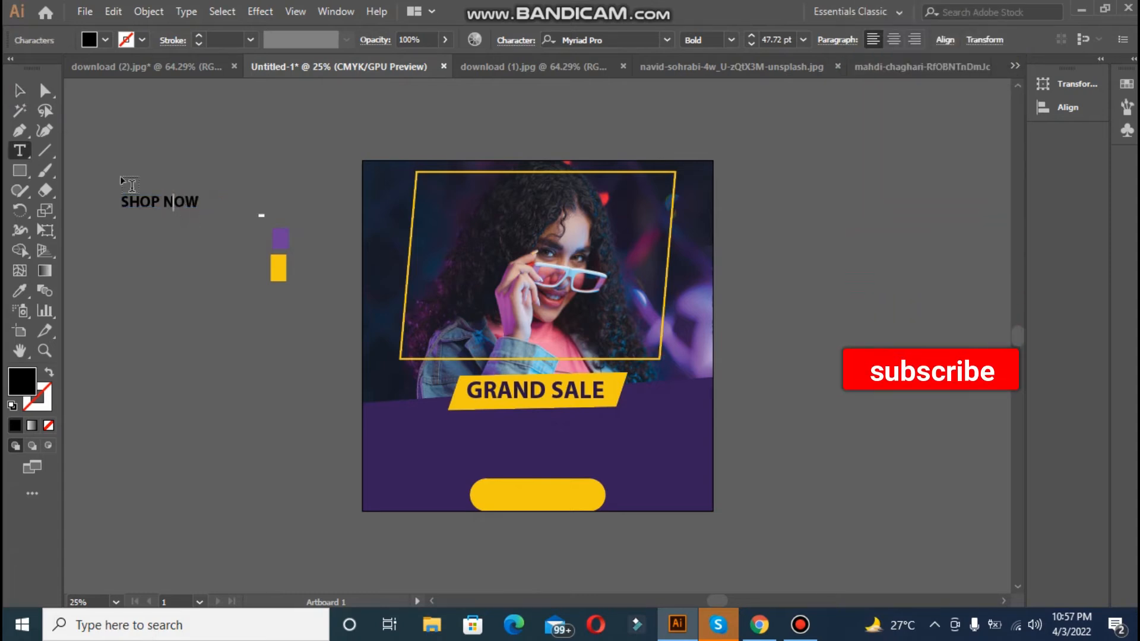
Step: Color the SHOP NOW text with the dark purple sampled from the slanted shape
left_click(19, 92)
left_click(18, 292)
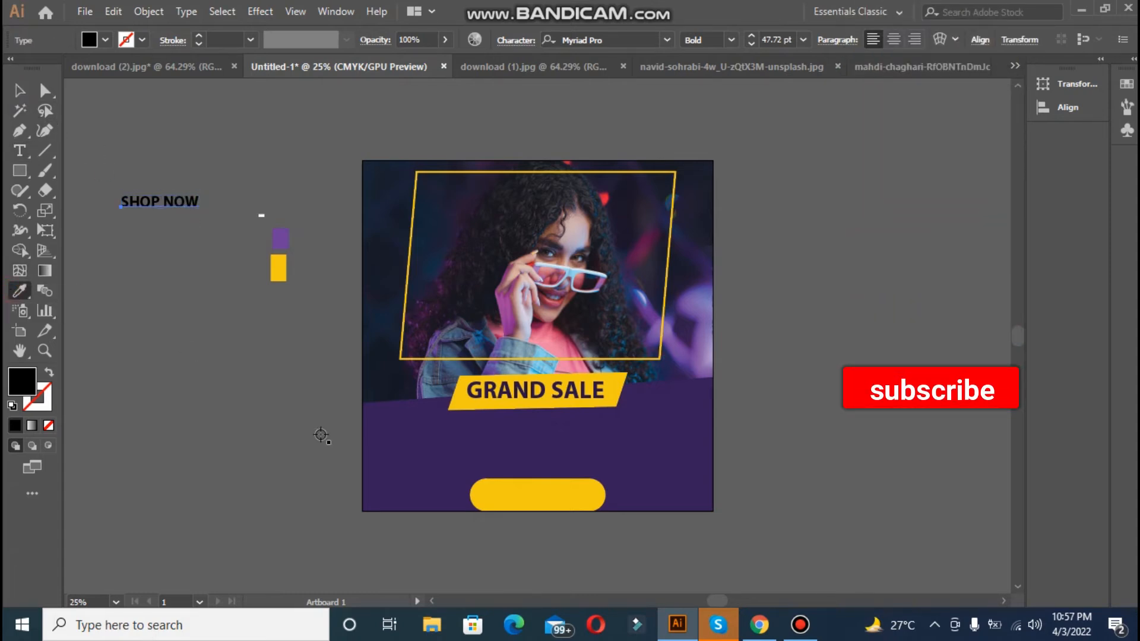
left_click(419, 479)
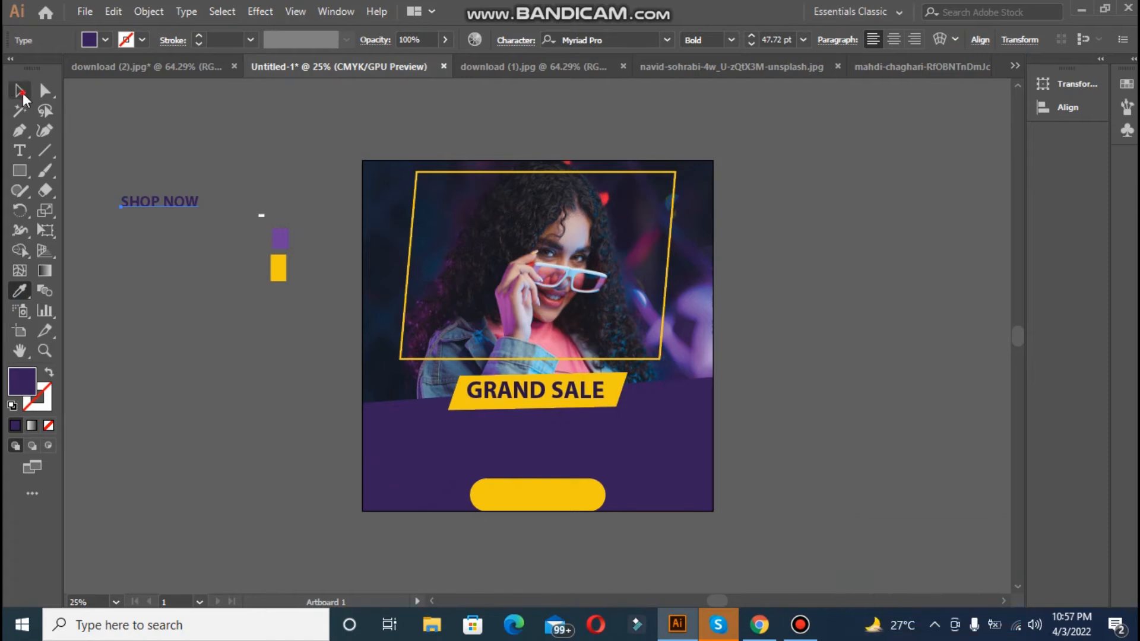
Step: Place the SHOP NOW text on the rounded yellow button, enlarge it to about 67 pt, and center it on the button
left_click_drag(172, 204, 596, 487)
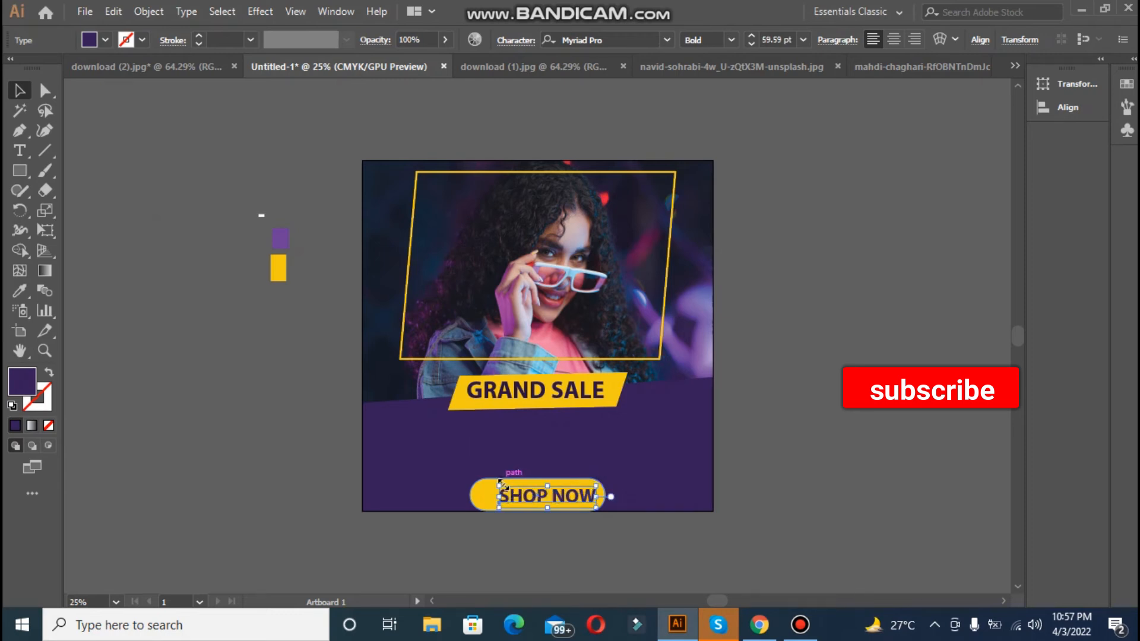
left_click_drag(499, 486, 474, 500)
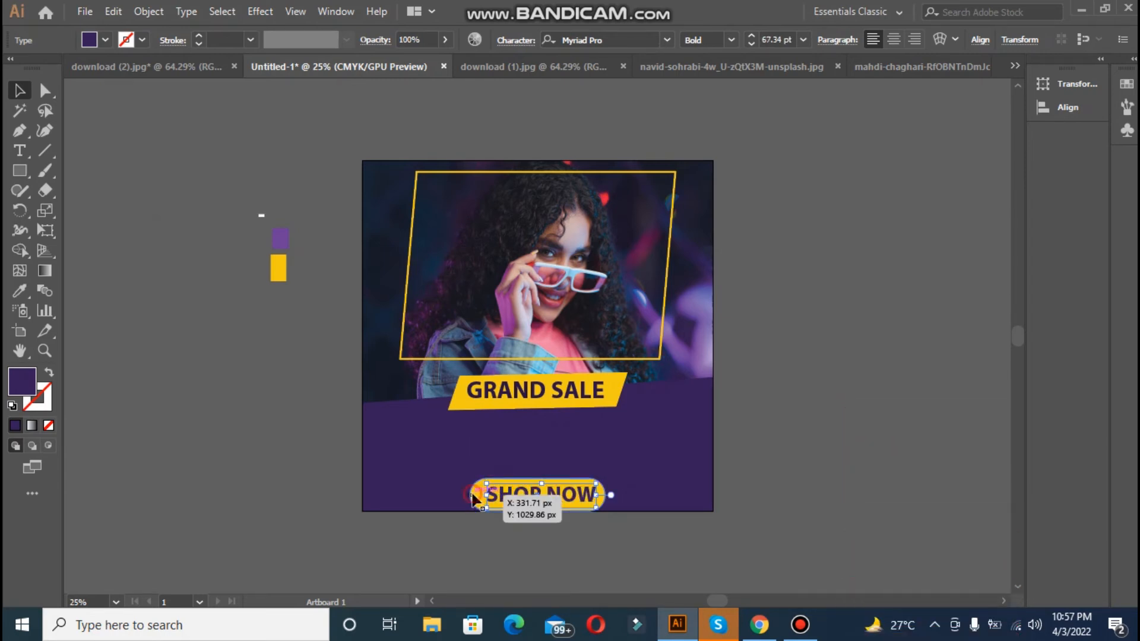
left_click(475, 499)
left_click(510, 497, "shift")
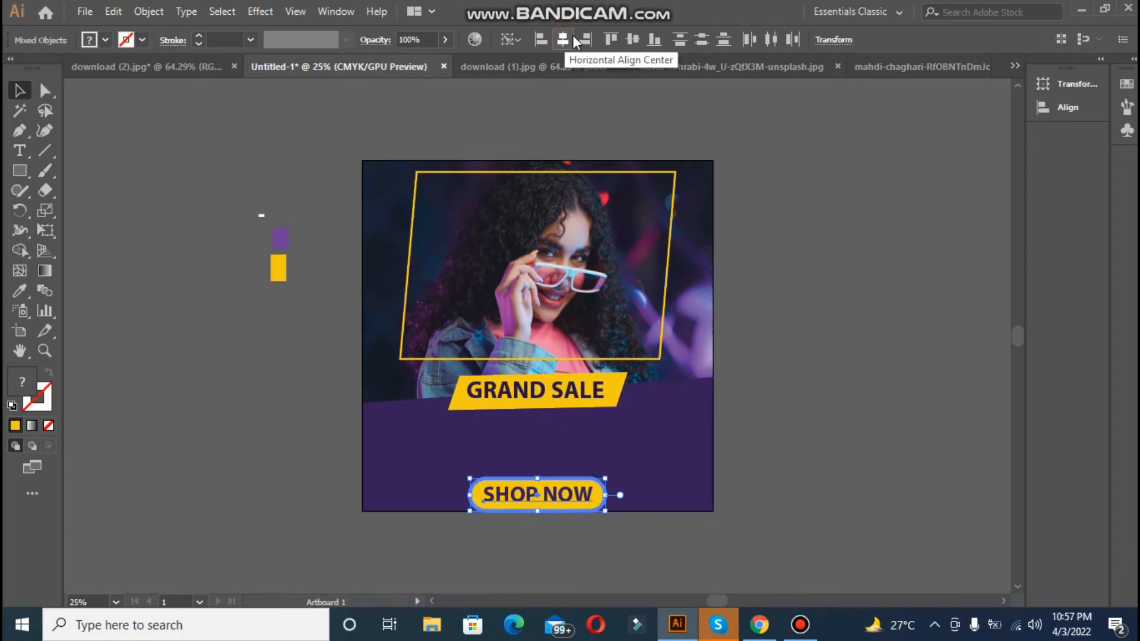
left_click(748, 332)
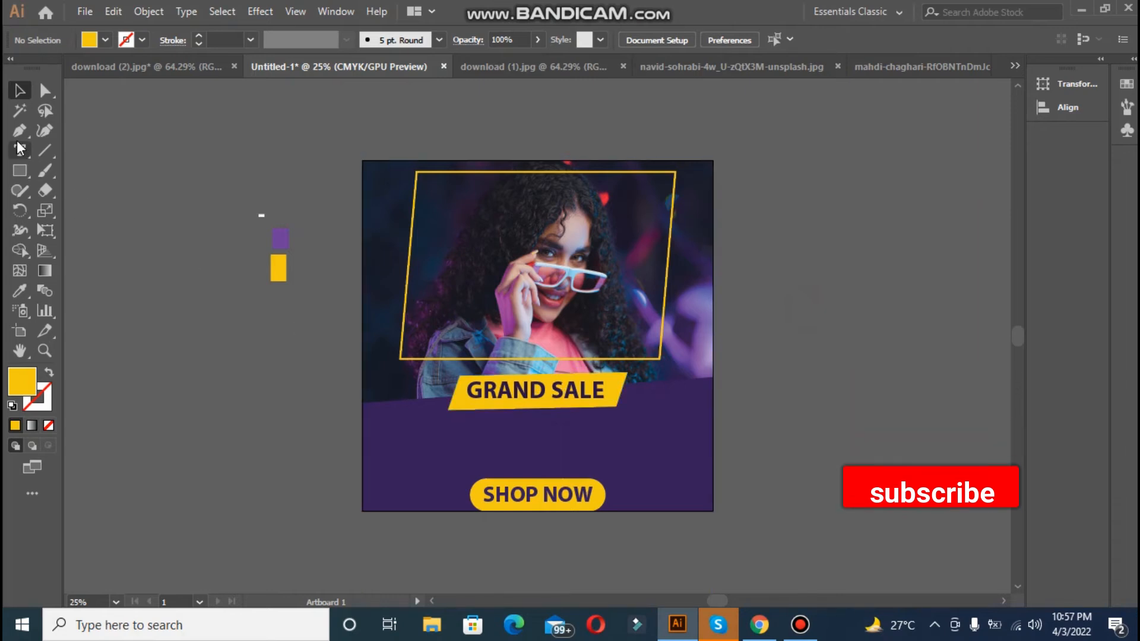
Step: Add the text UP TO on two lines between GRAND SALE and SHOP NOW, enlarged to about 74 pt
key("t")
left_click(575, 423)
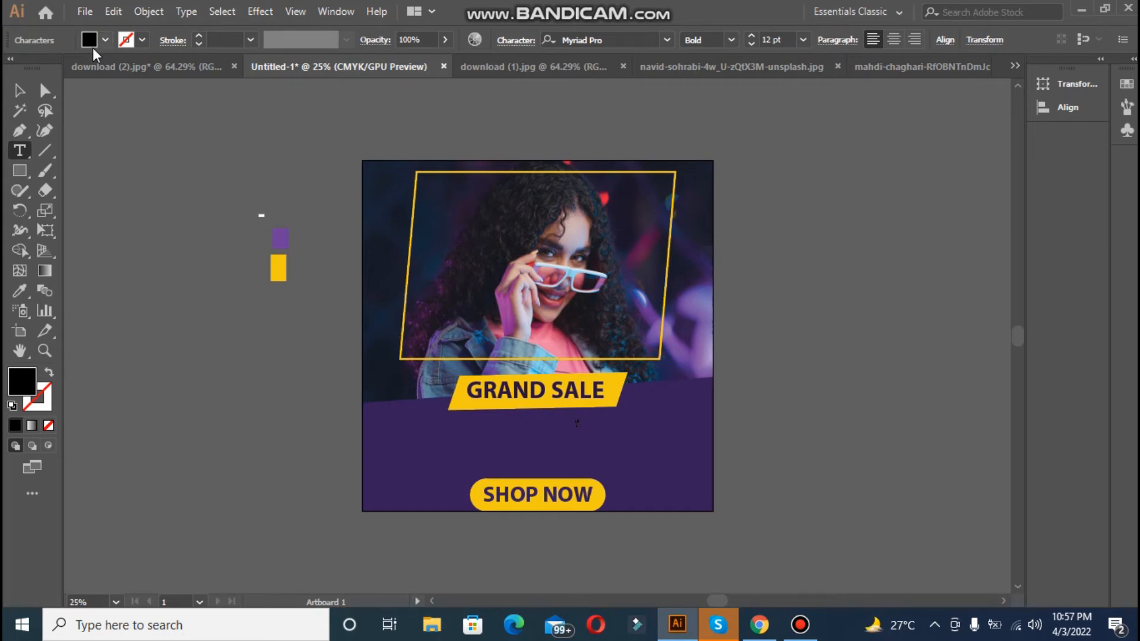
left_click(20, 90)
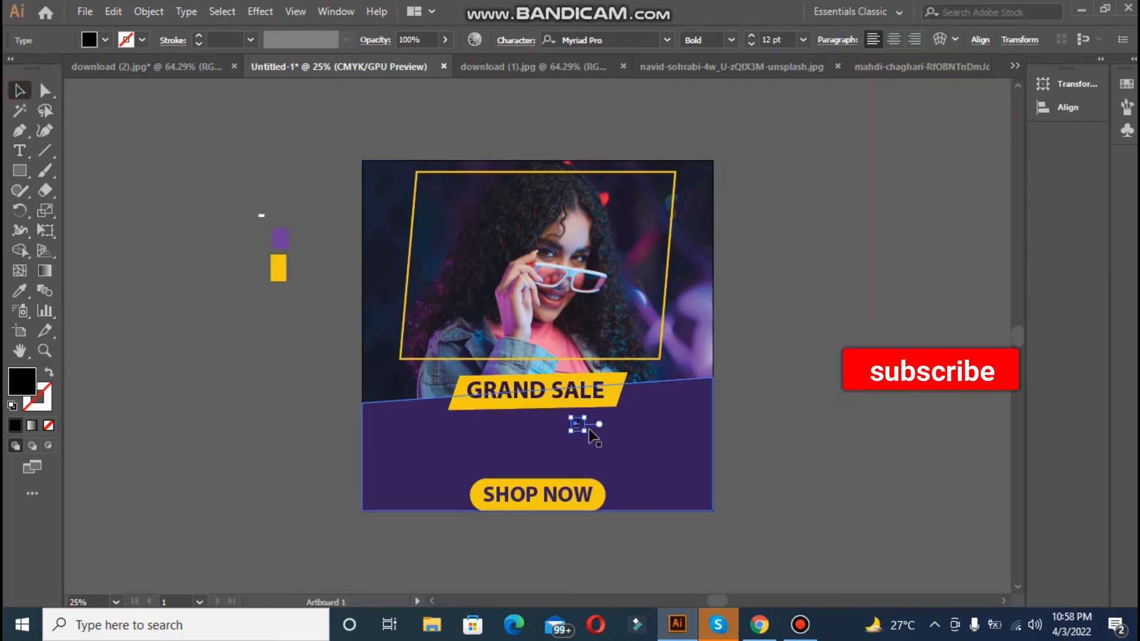
left_click_drag(588, 431, 636, 533)
left_click_drag(596, 436, 612, 415)
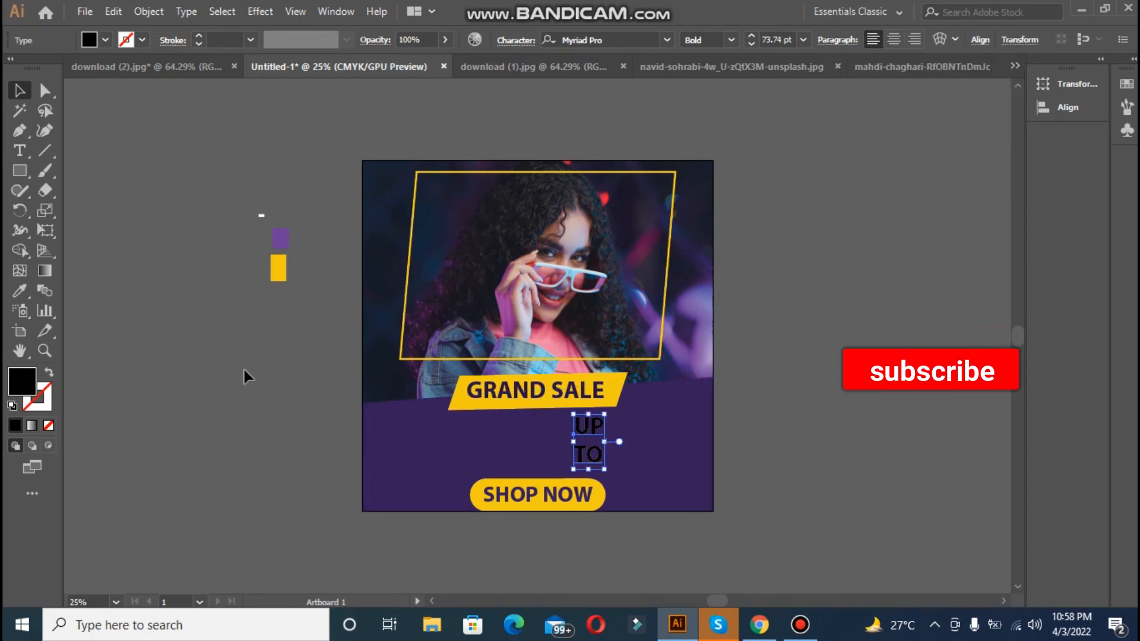
Step: Change the UP TO text color to white and deselect it
double_click(21, 380)
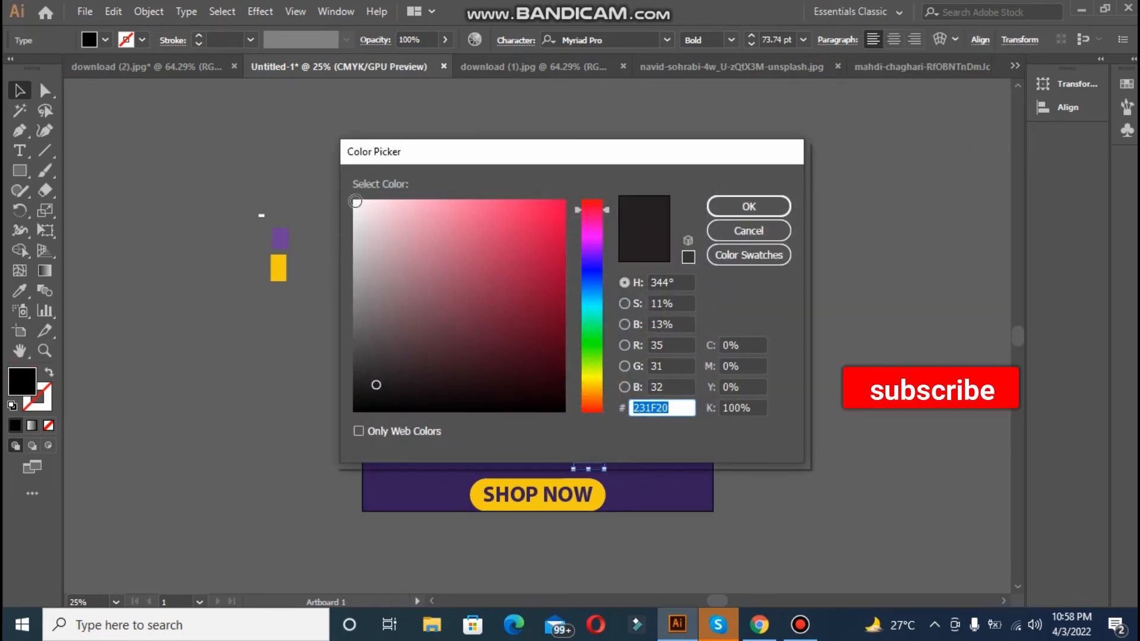
left_click(355, 202)
left_click(749, 206)
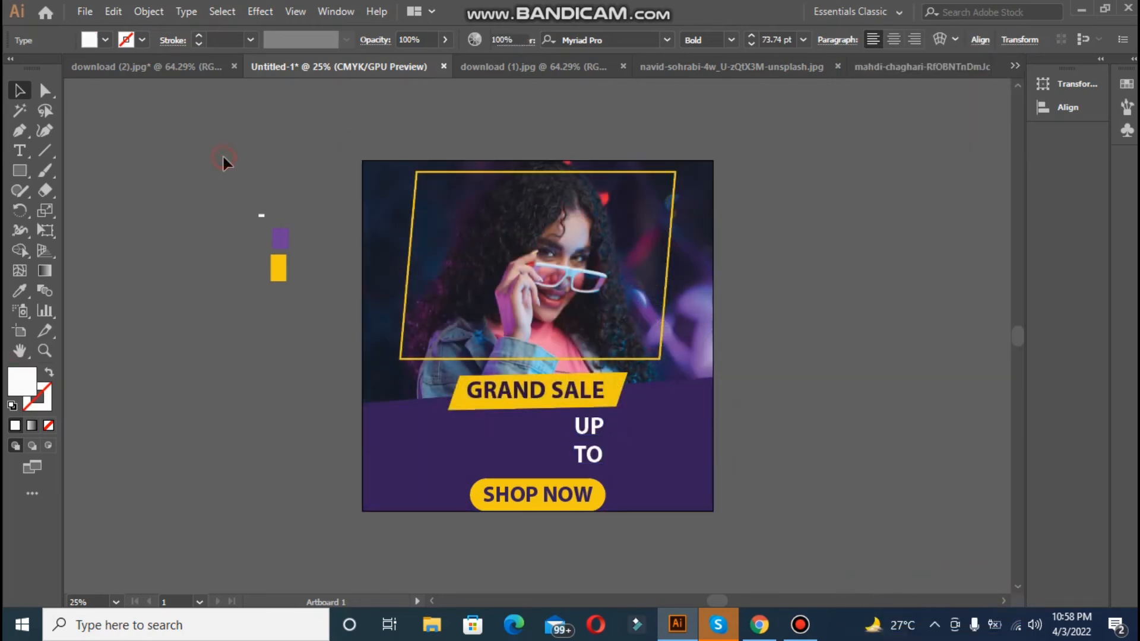
left_click(224, 158)
Step: Enlarge the UP TO text to 91 pt and tighten its leading to 89 pt
left_click(594, 454)
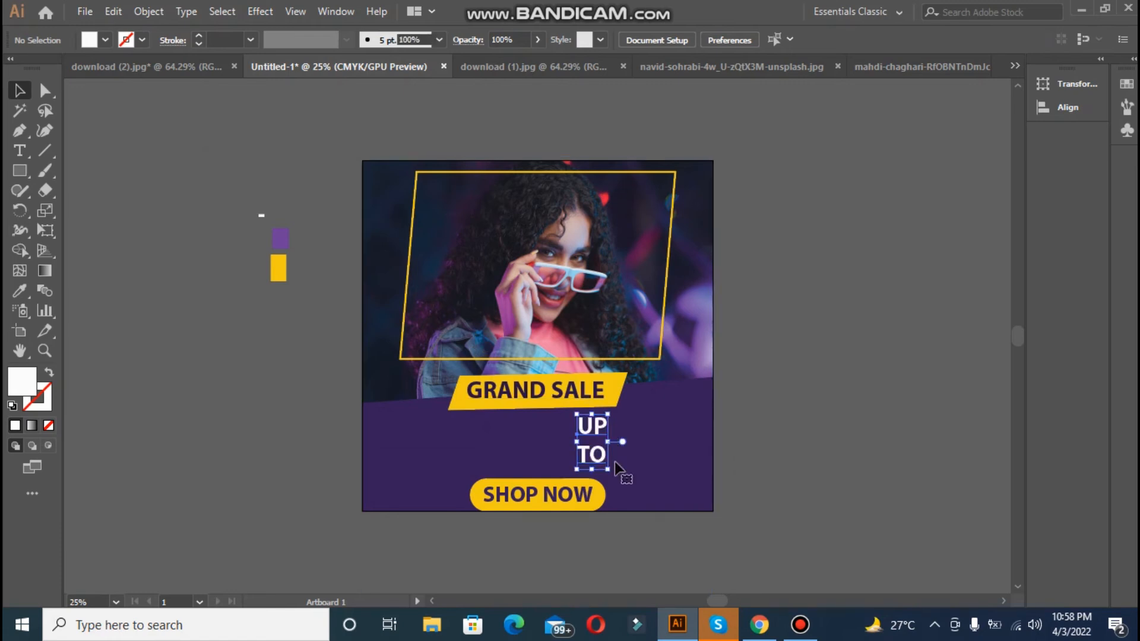
left_click_drag(612, 476, 619, 479)
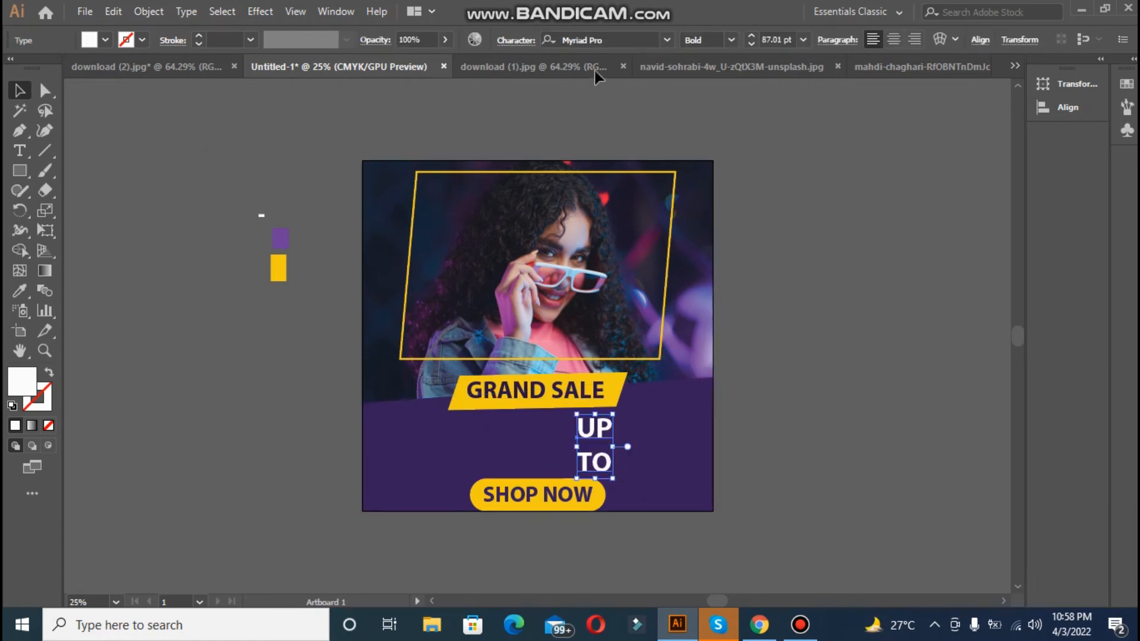
left_click(524, 38)
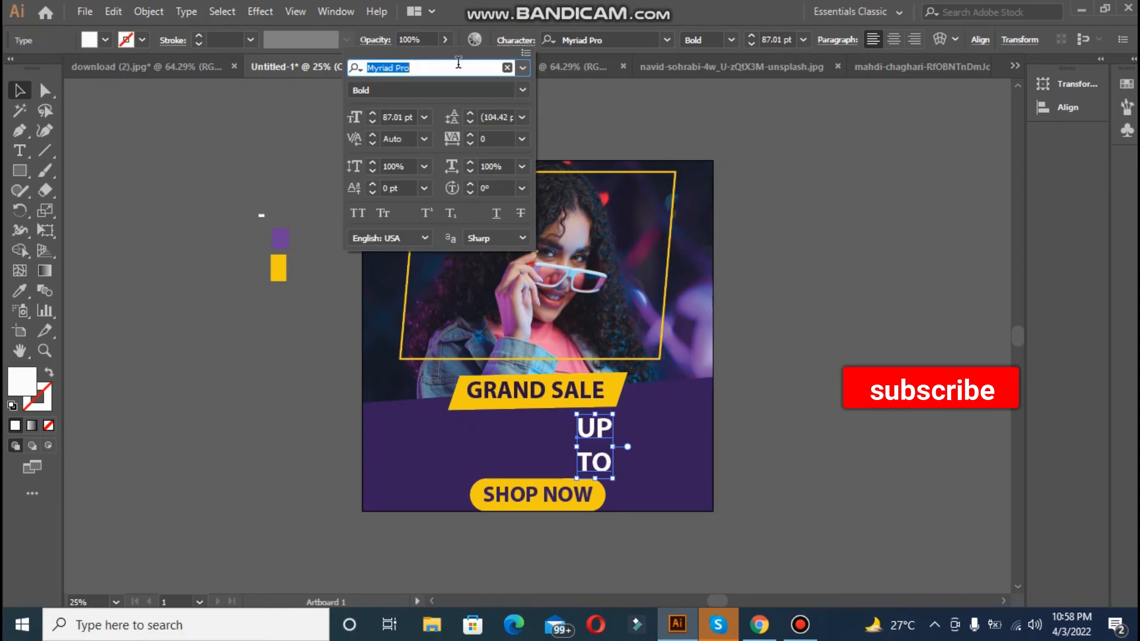
left_click(470, 122)
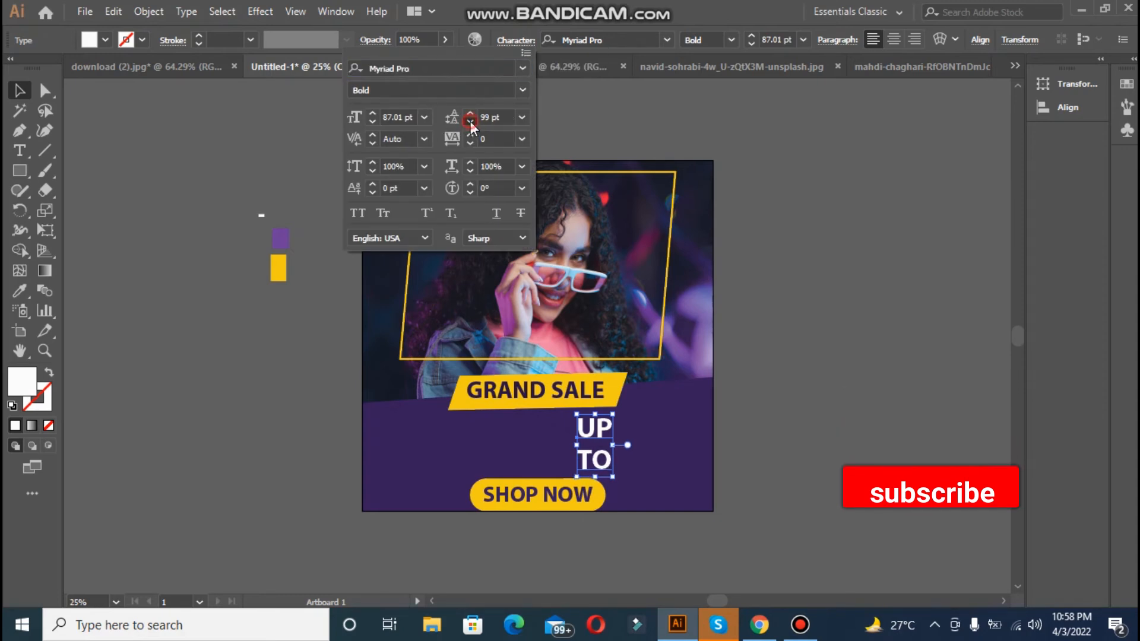
left_click(470, 123)
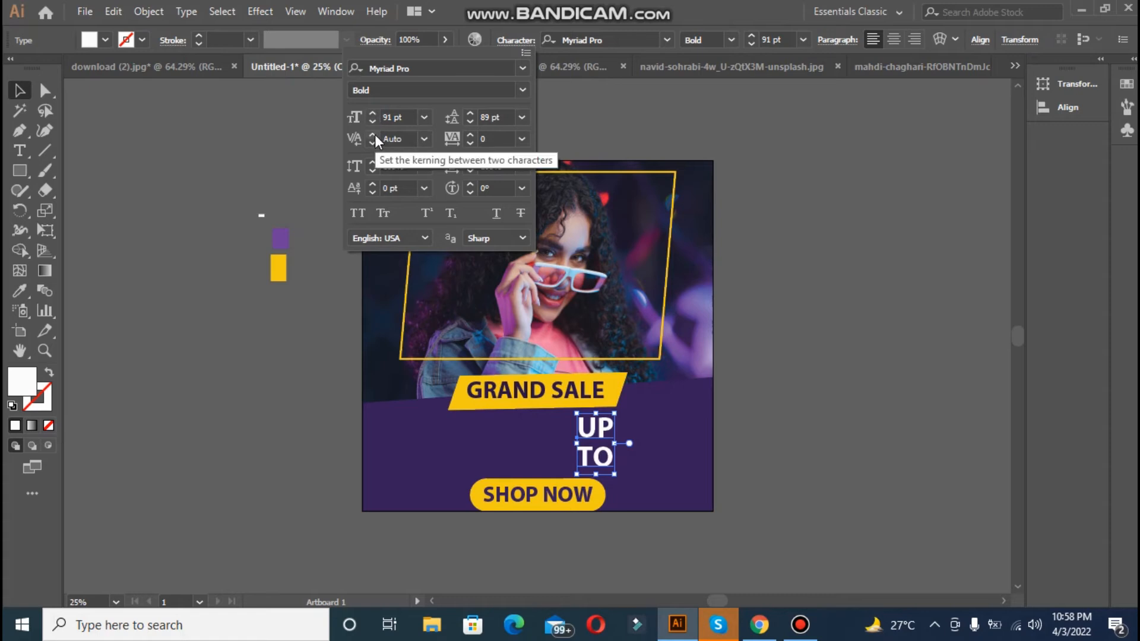
Step: Set the UP TO text to 92 pt, and add a separate 50% text beside the word UP
left_click(373, 115)
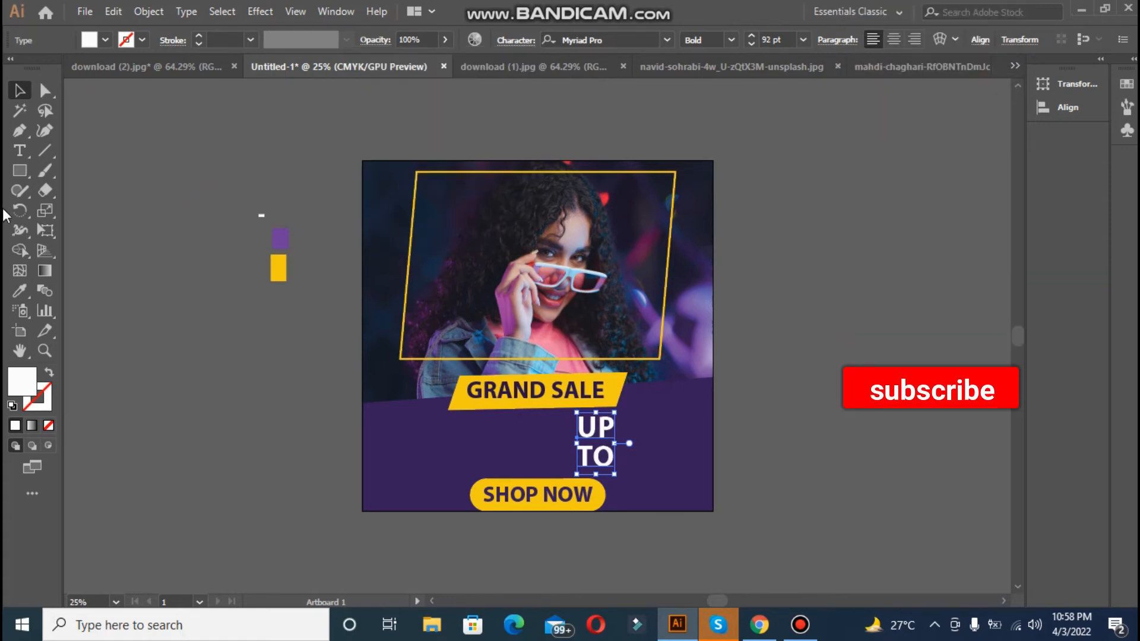
left_click(16, 156)
left_click(164, 195)
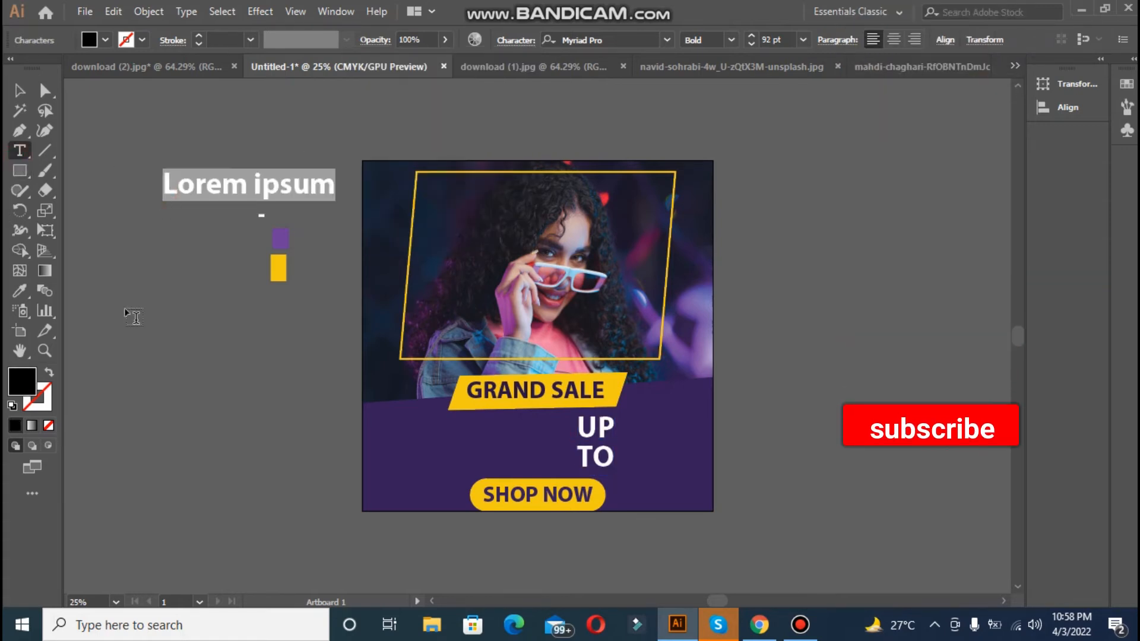
type("50")
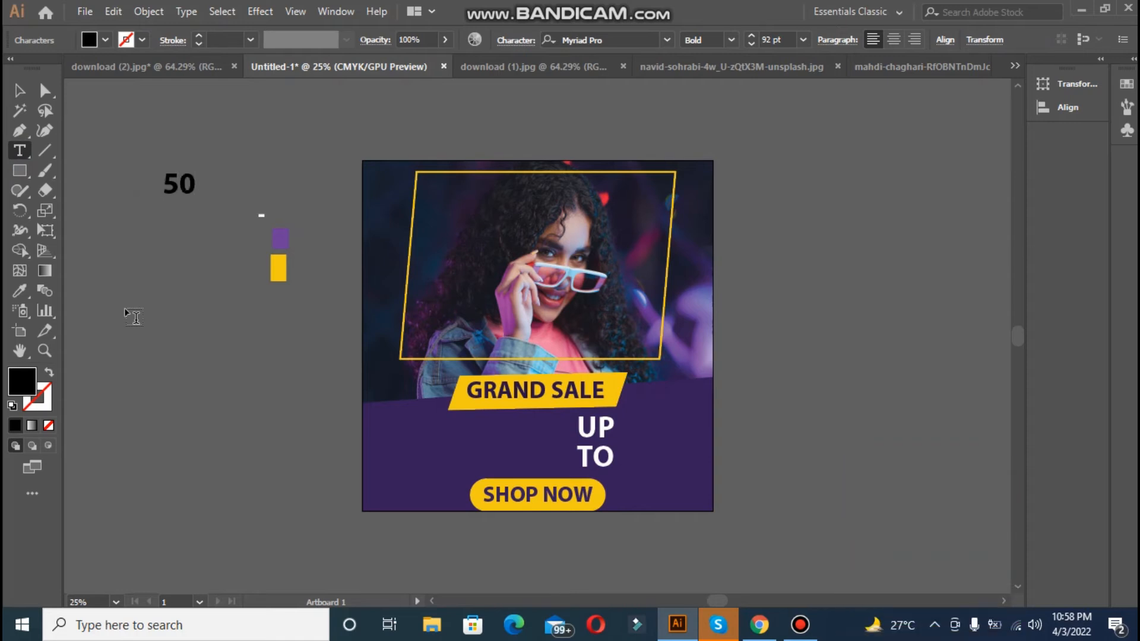
type("%")
left_click(20, 90)
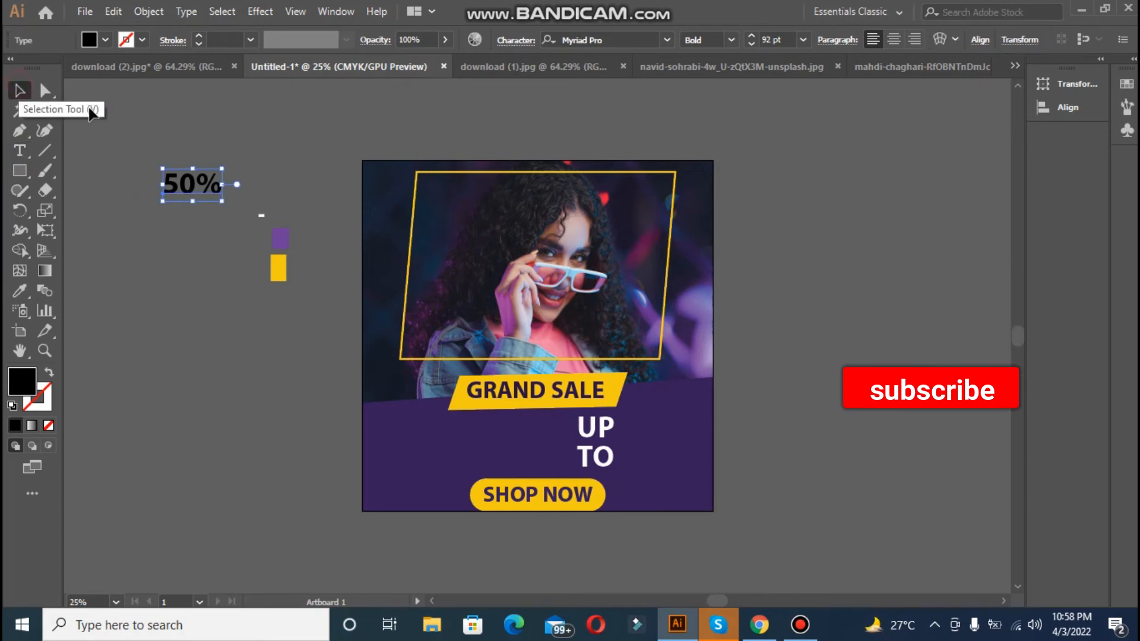
left_click_drag(172, 195, 632, 439)
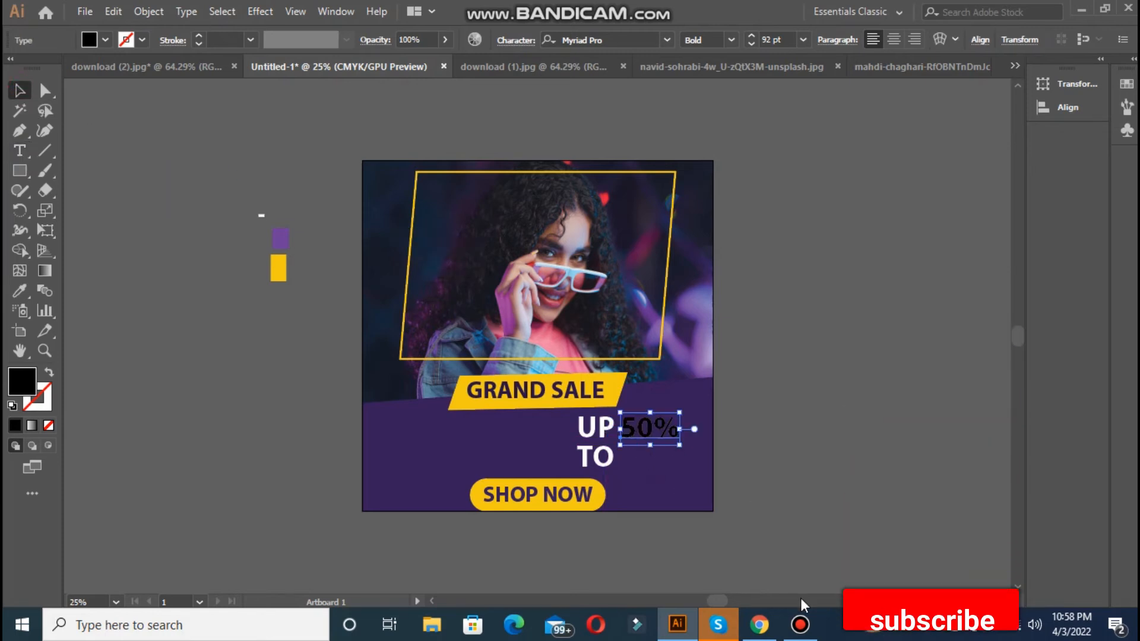
Step: Enlarge the 50% text to 102 pt and widen its horizontal scale to 104%
left_click(652, 428)
left_click(13, 88)
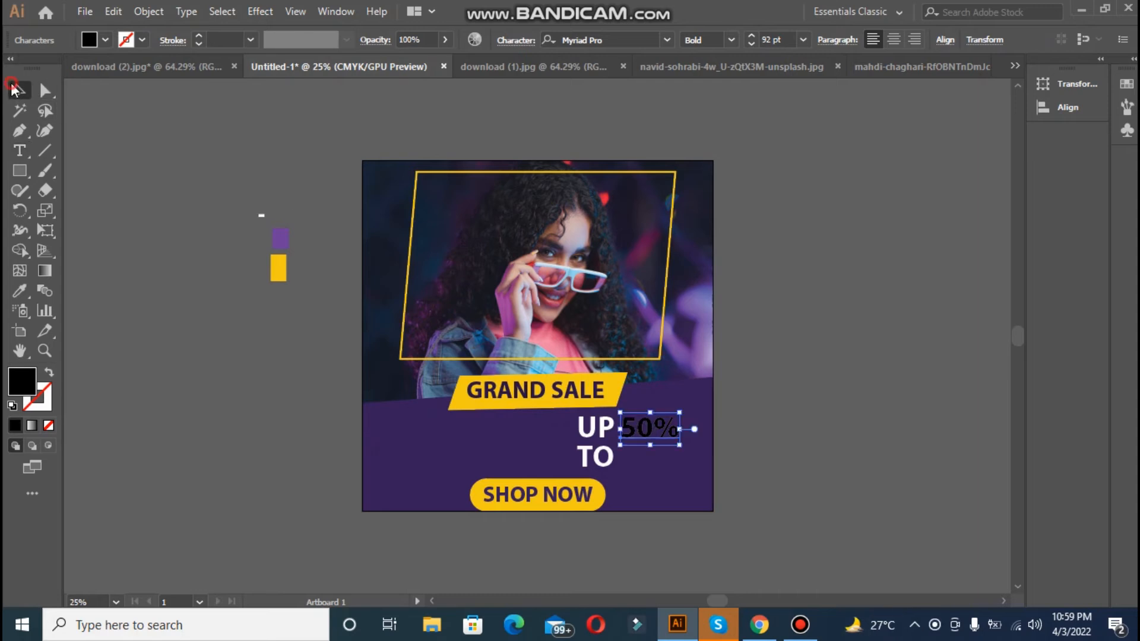
left_click(518, 40)
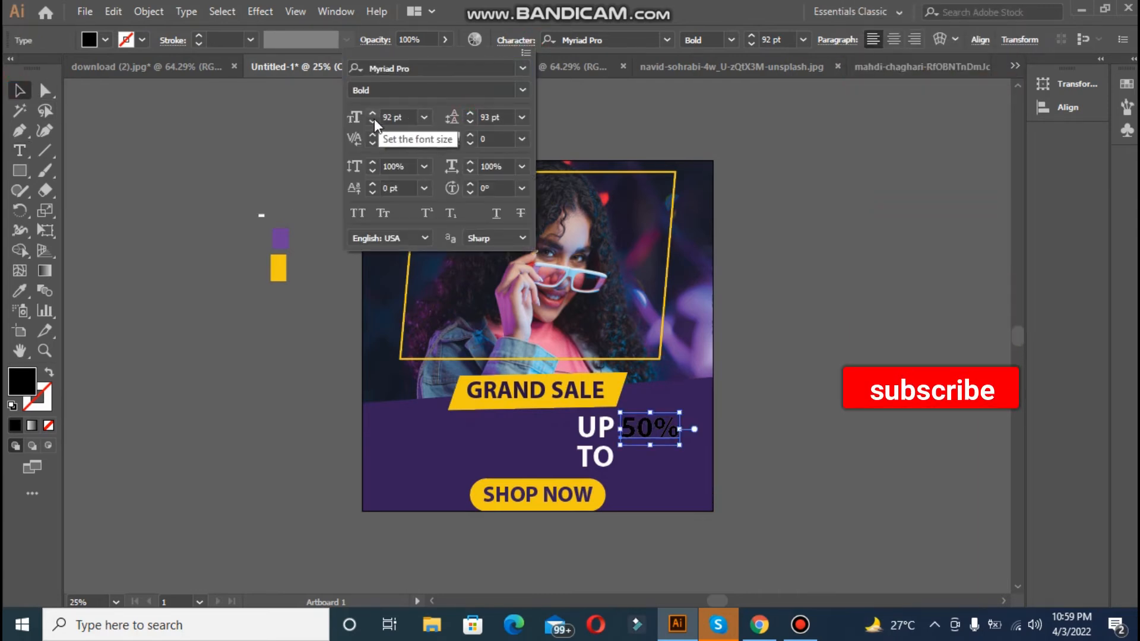
left_click(373, 114)
left_click(372, 114)
left_click(372, 114)
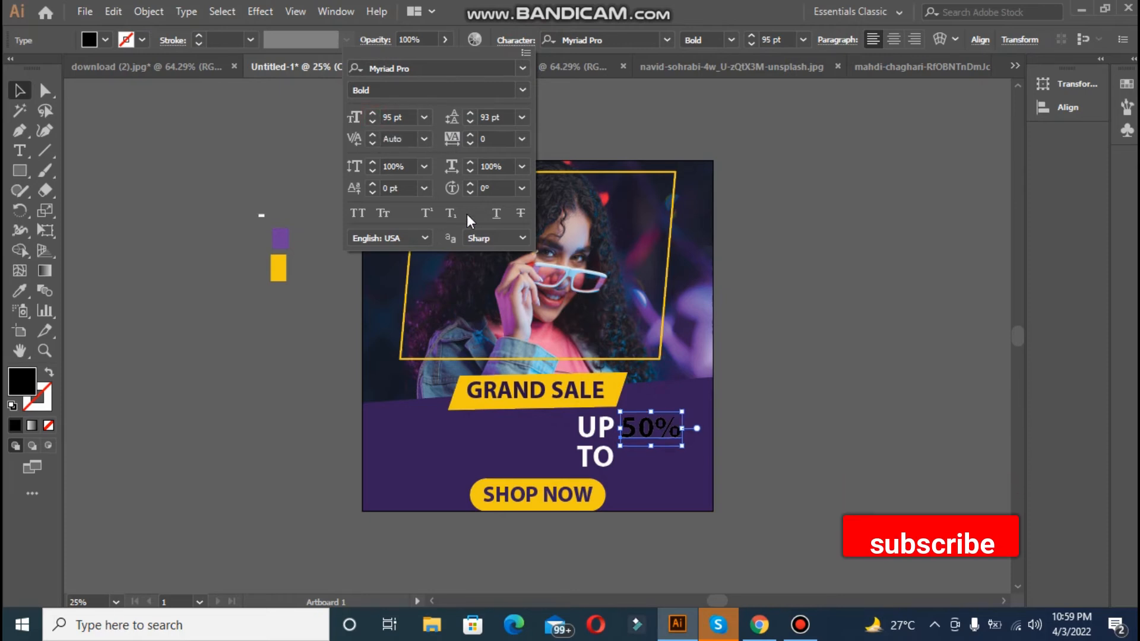
left_click(371, 113)
left_click(372, 114)
left_click(371, 113)
left_click(371, 113)
left_click(371, 113)
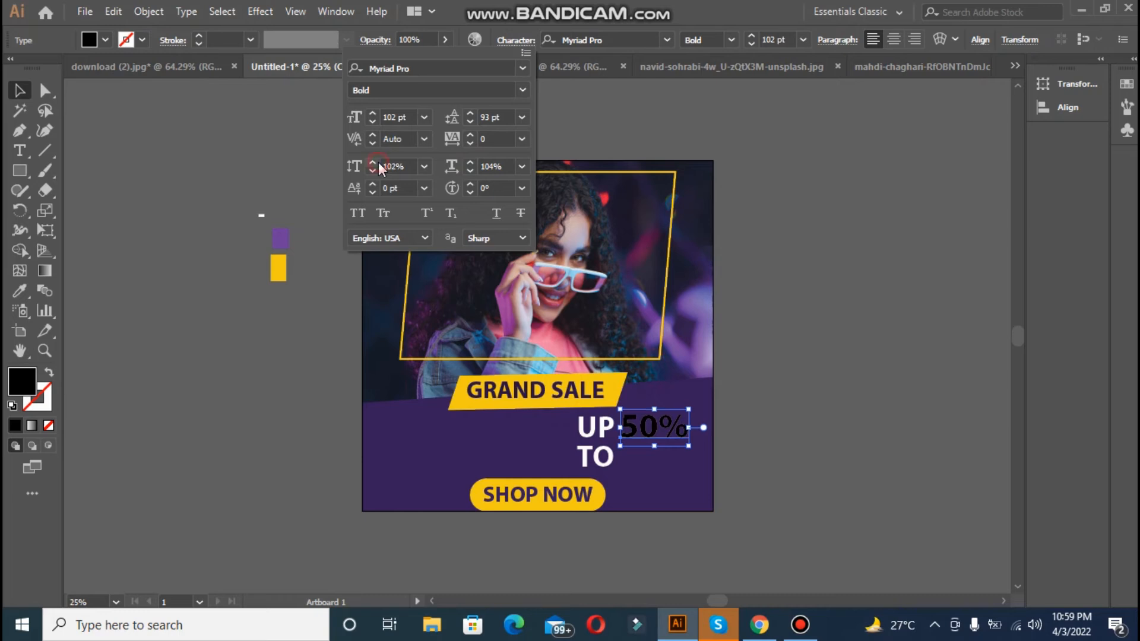
Step: Move the 50% text straight down so it sits beside the word TO
left_click(632, 419)
left_click(256, 218)
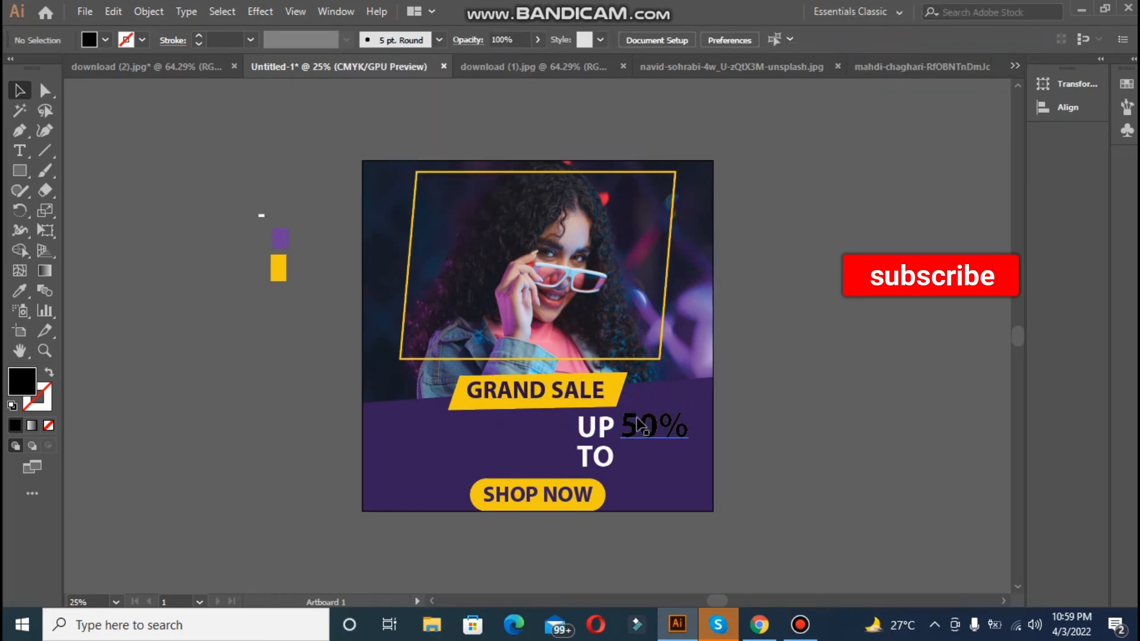
left_click_drag(640, 425, 640, 449)
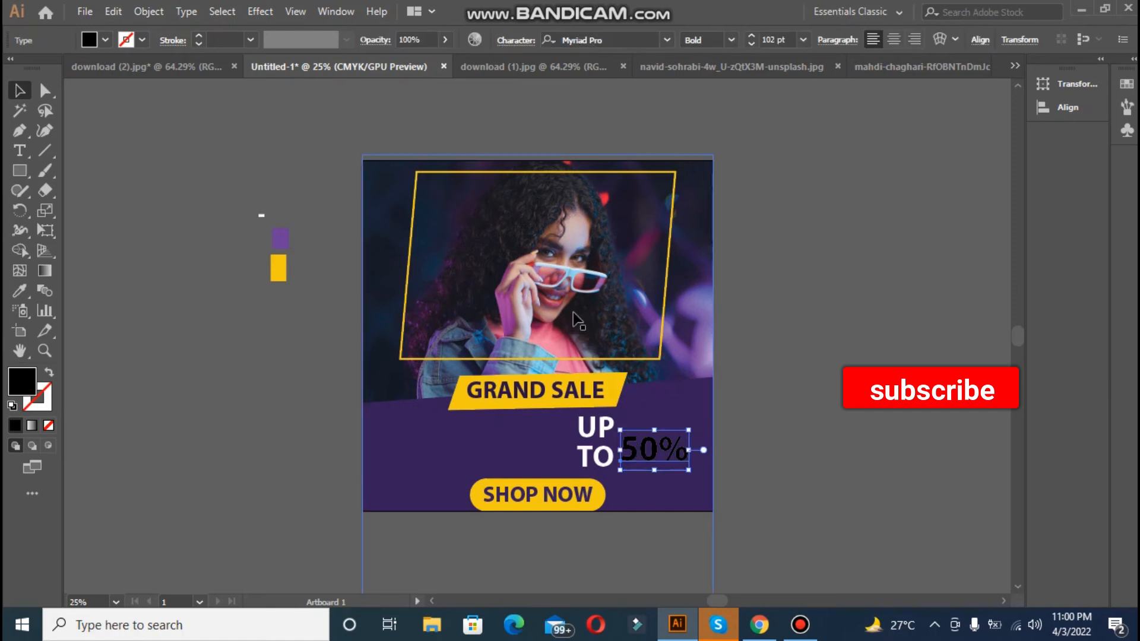
Step: Stretch the 50% text to a 202% vertical scale and reduce its font size to 97 pt
left_click(532, 44)
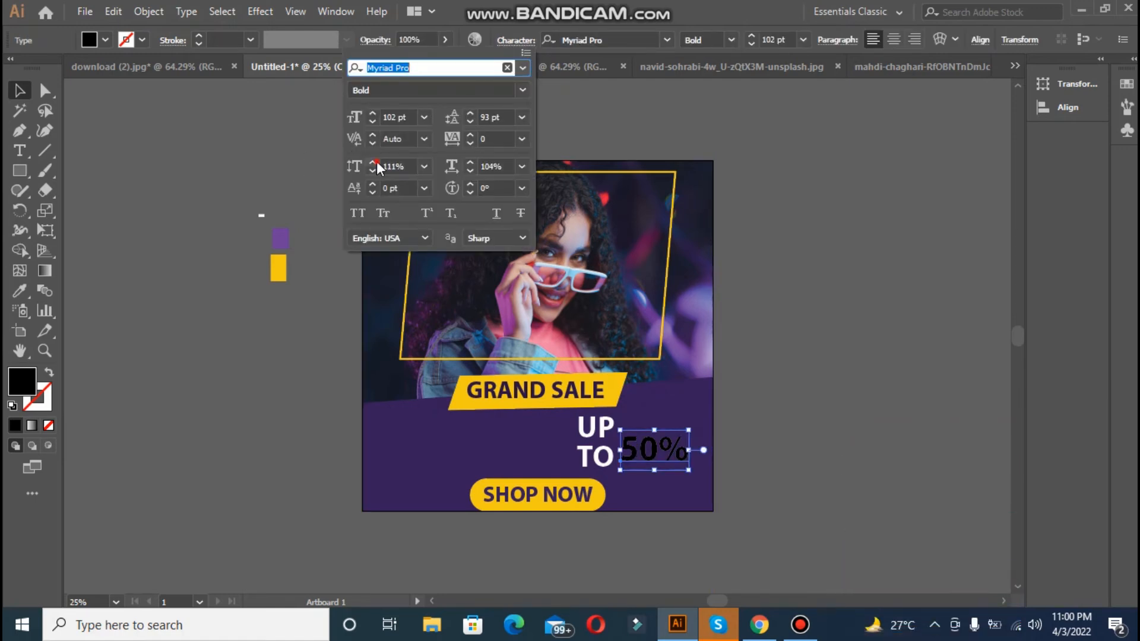
left_click(376, 162)
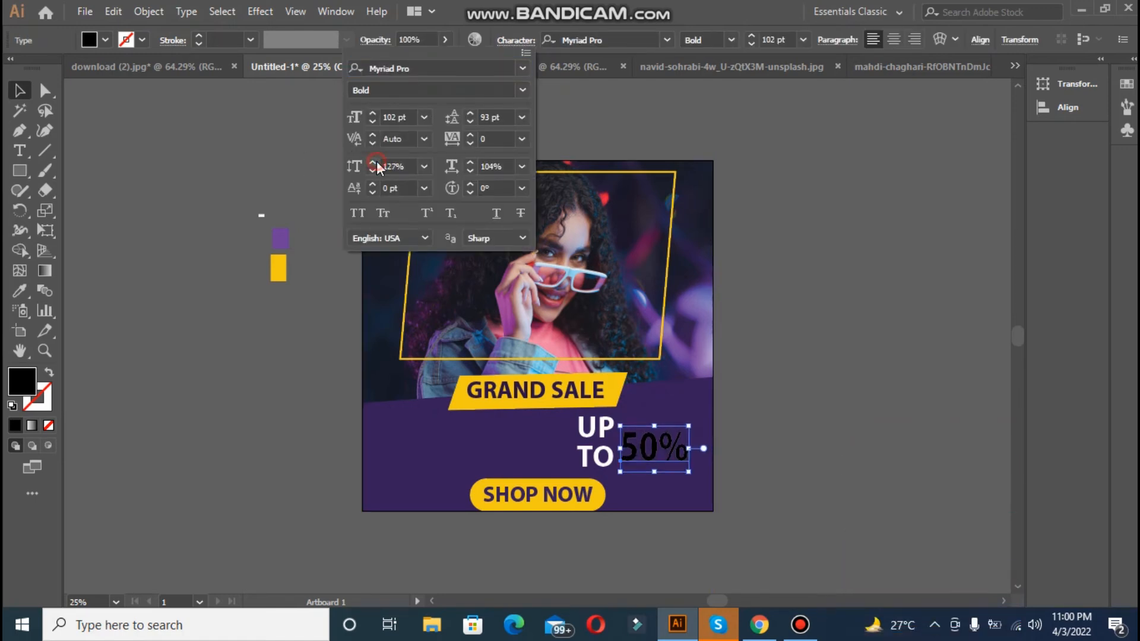
left_click(376, 162)
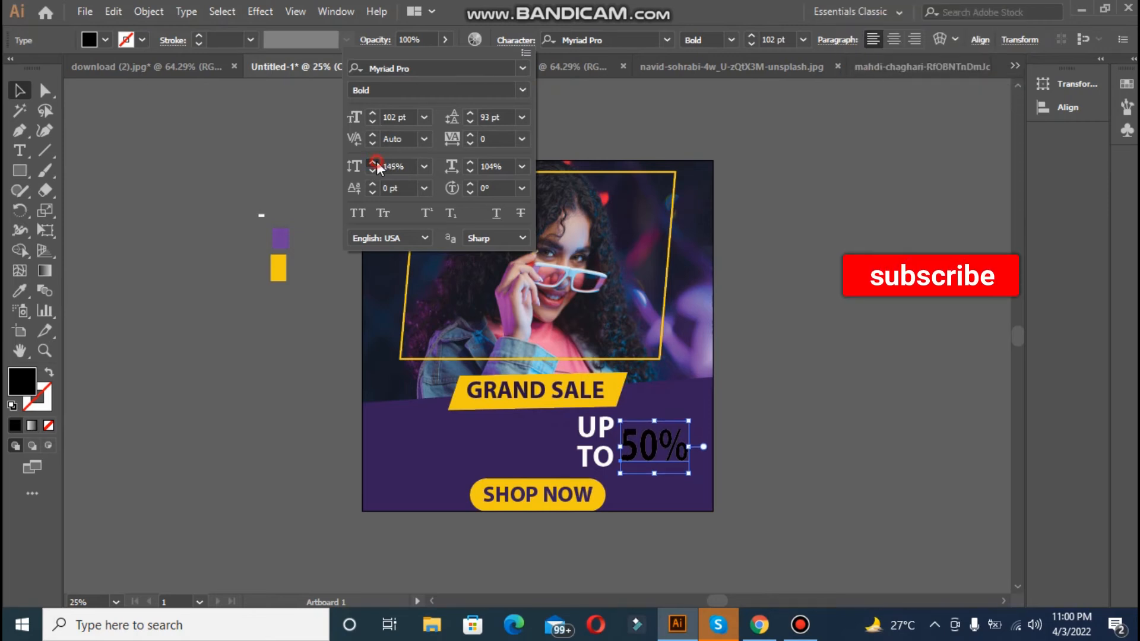
left_click(376, 162)
left_click(377, 161)
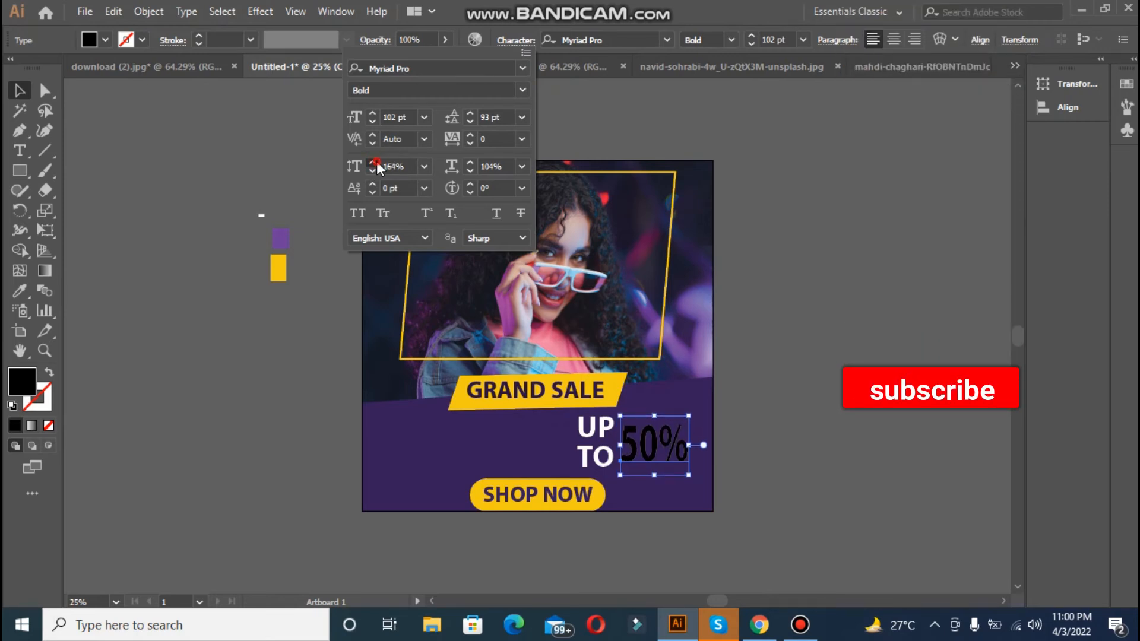
left_click(376, 162)
left_click(372, 115)
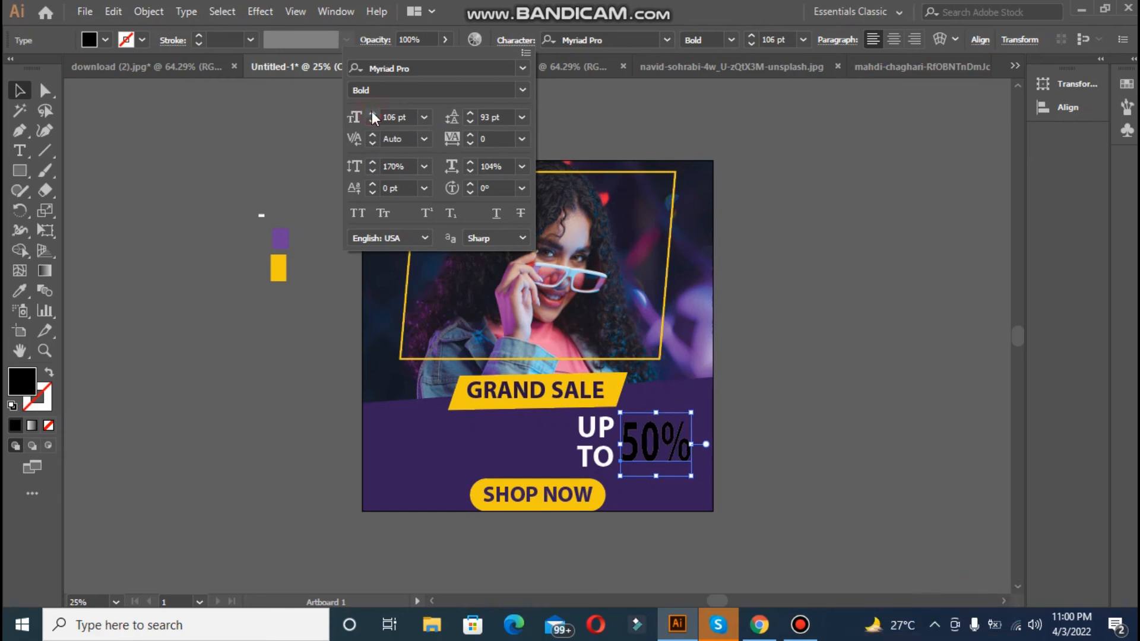
left_click(372, 121)
left_click(372, 121)
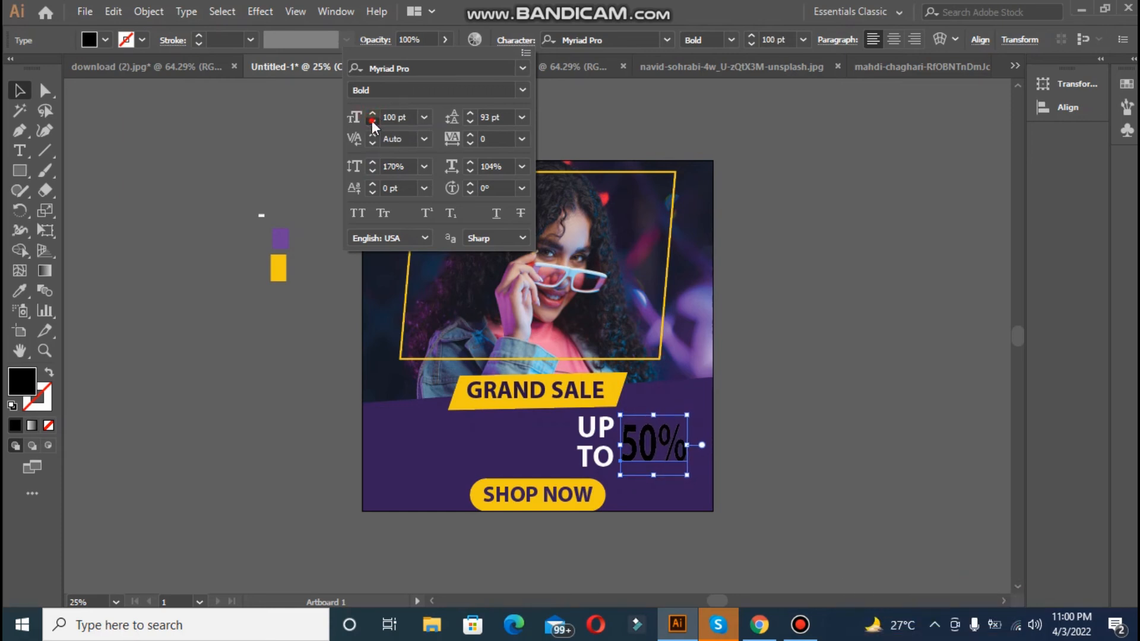
left_click(372, 162)
left_click(372, 163)
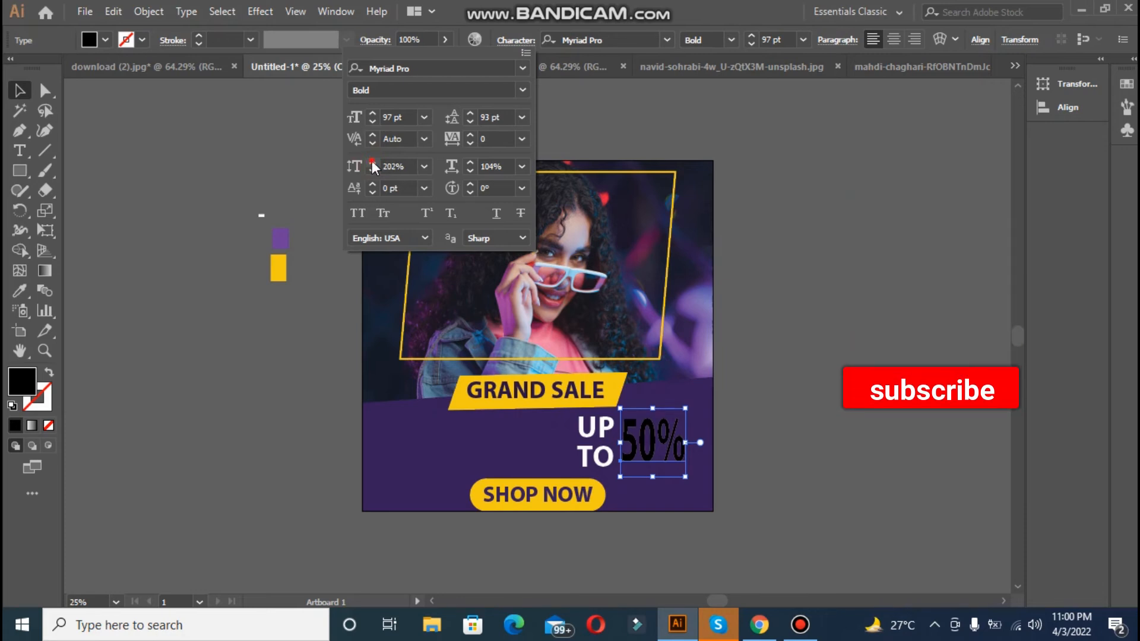
Step: Fine-tune the horizontal position of the 50% text so a small gap separates it from UP TO
left_click(778, 418)
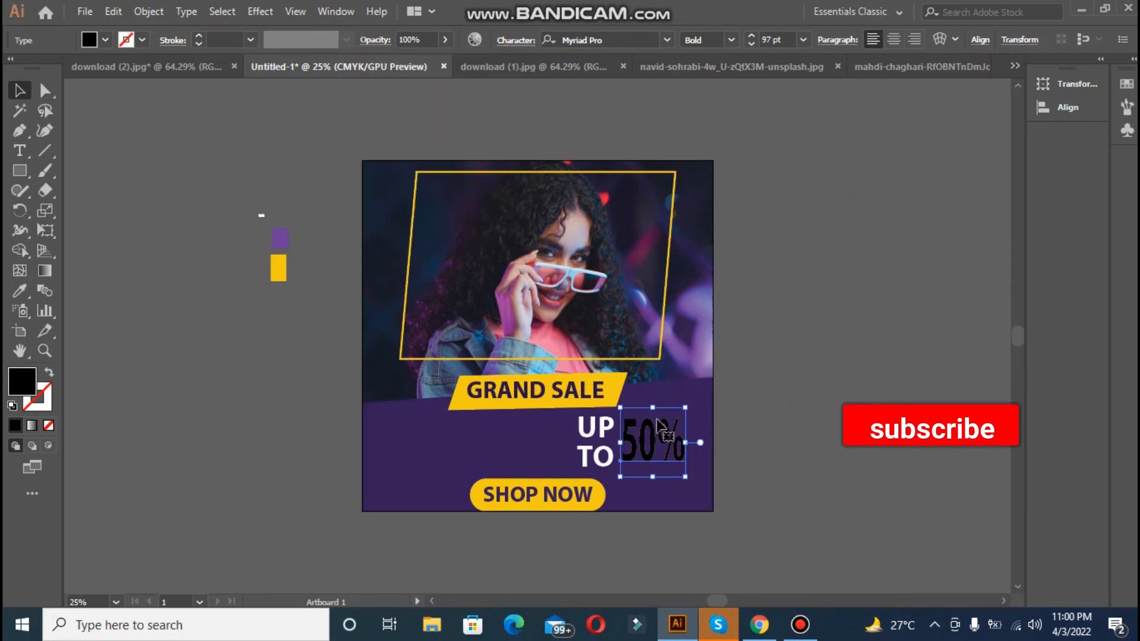
left_click(742, 415)
left_click(642, 438)
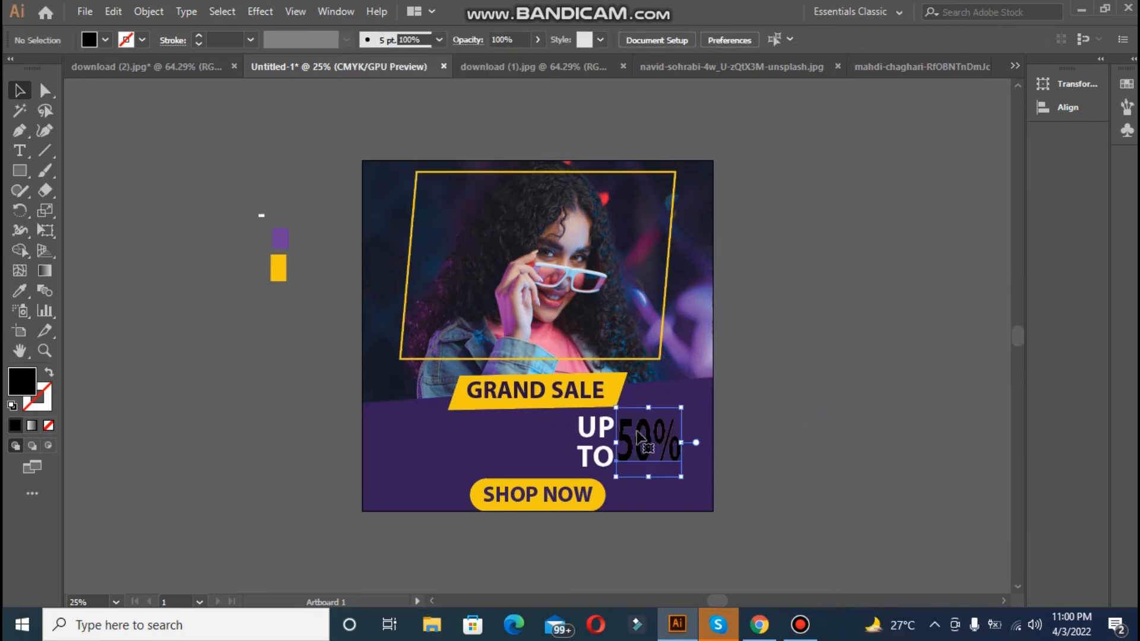
left_click_drag(641, 438, 645, 438)
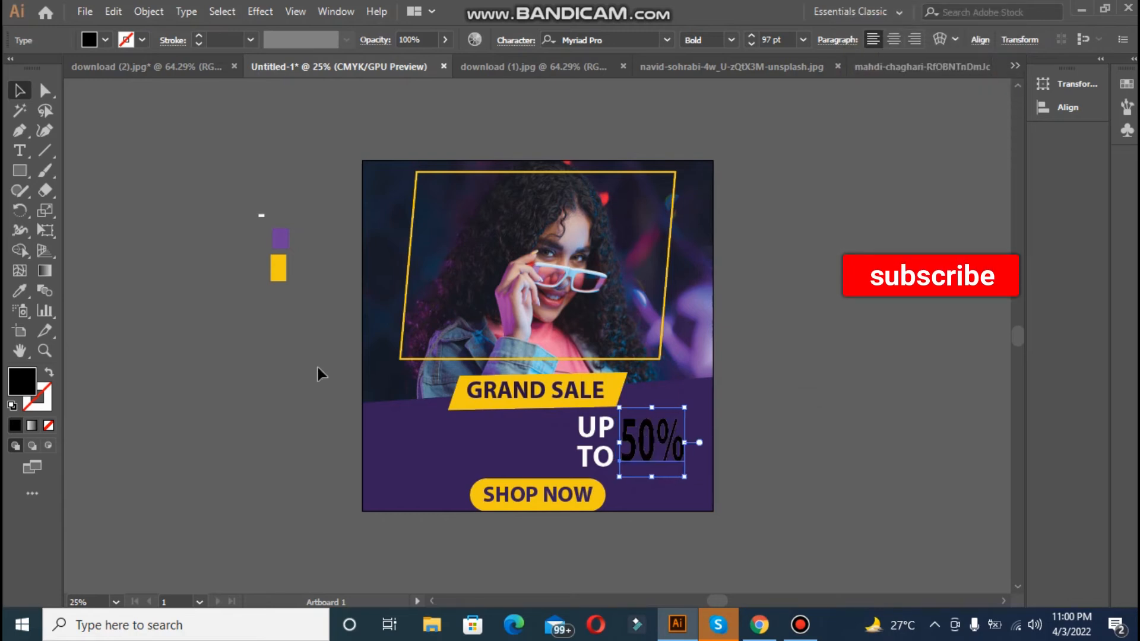
Step: Recolor the 50% text with the yellow of the sample swatch and deselect it
left_click(276, 262)
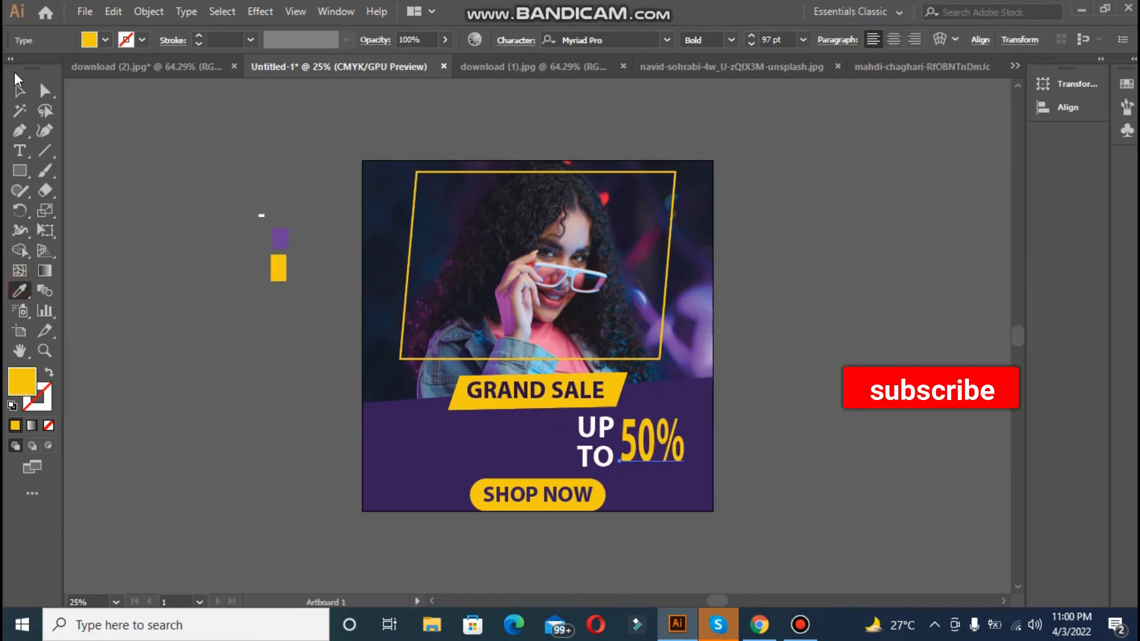
left_click(18, 79)
left_click(201, 130)
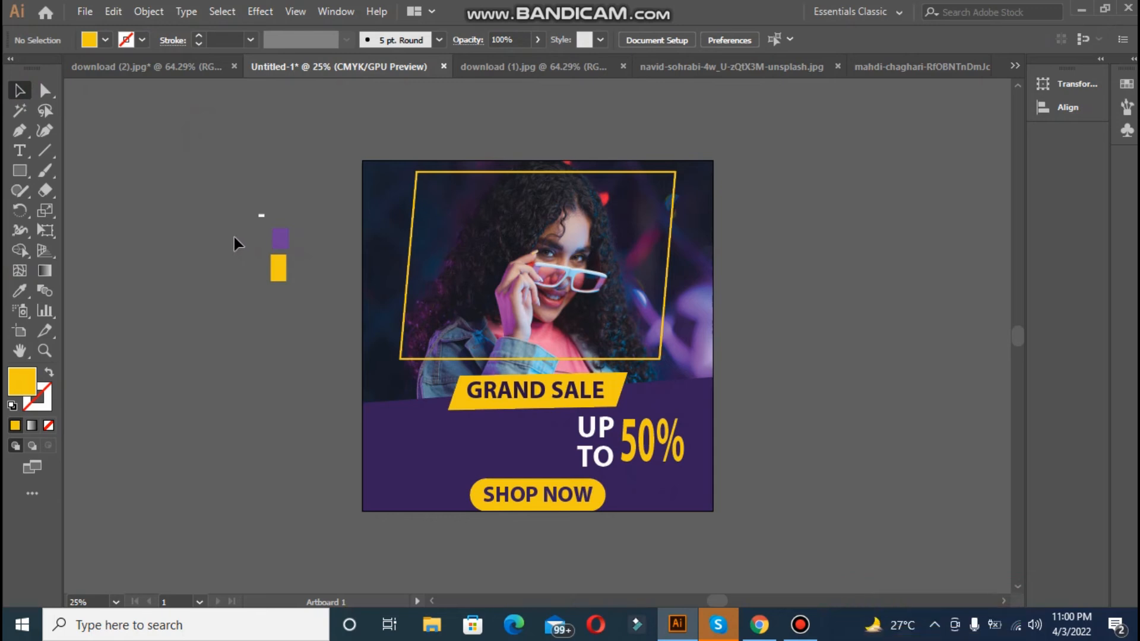
Step: Add the text OFF in the swatch yellow below the % sign, scaled down to about 47 pt
left_click(18, 152)
left_click(184, 179)
type("0")
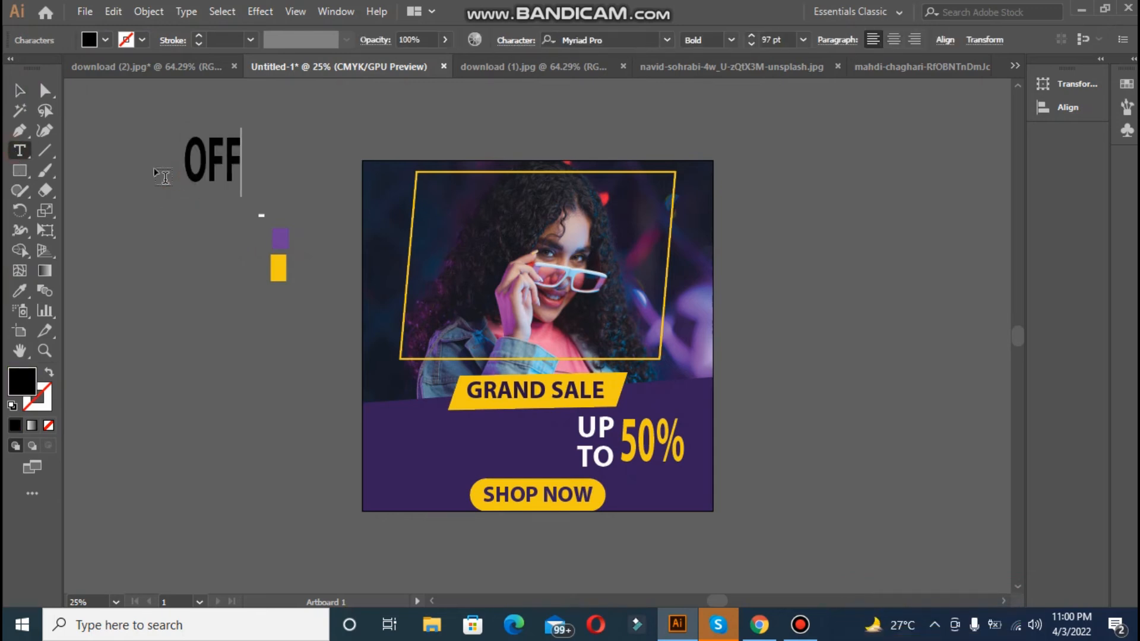
left_click(19, 91)
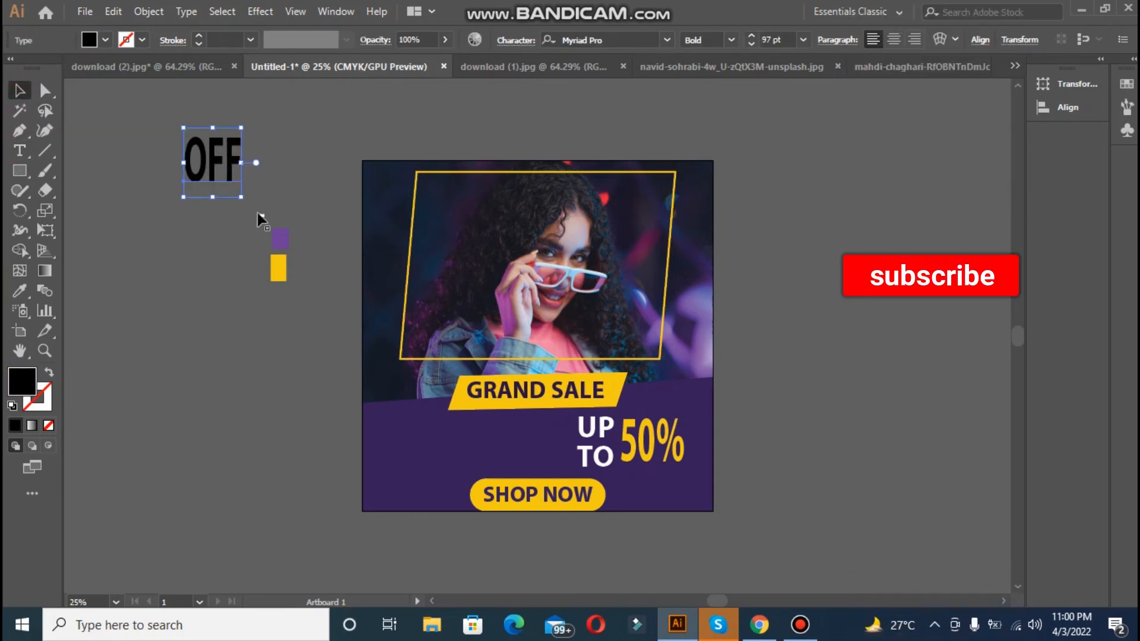
left_click_drag(242, 200, 672, 482)
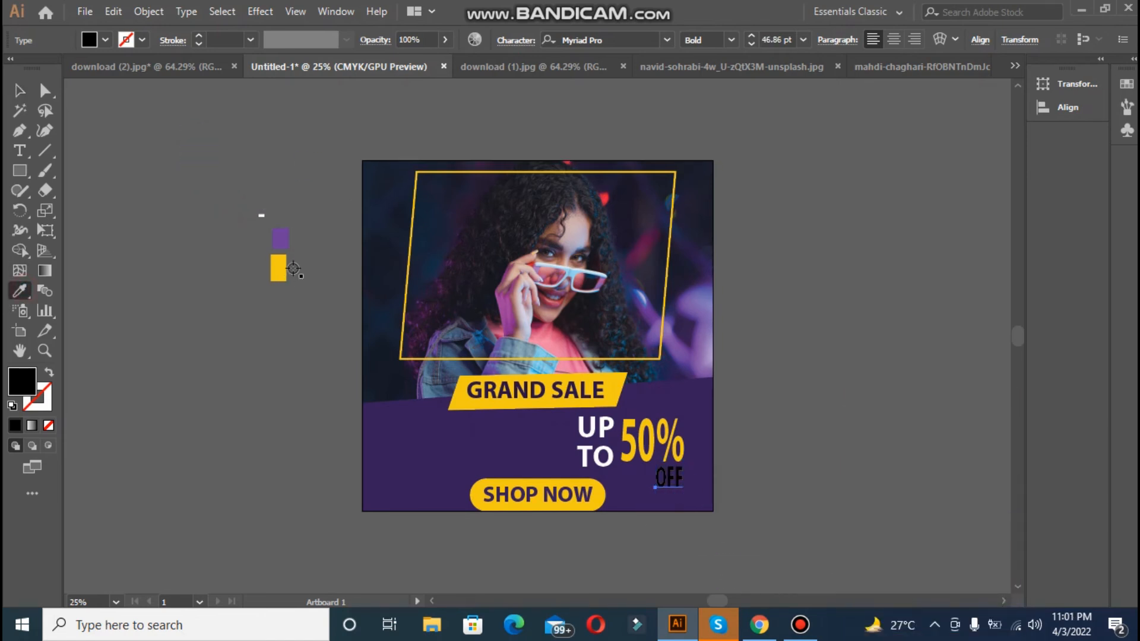
left_click(14, 89)
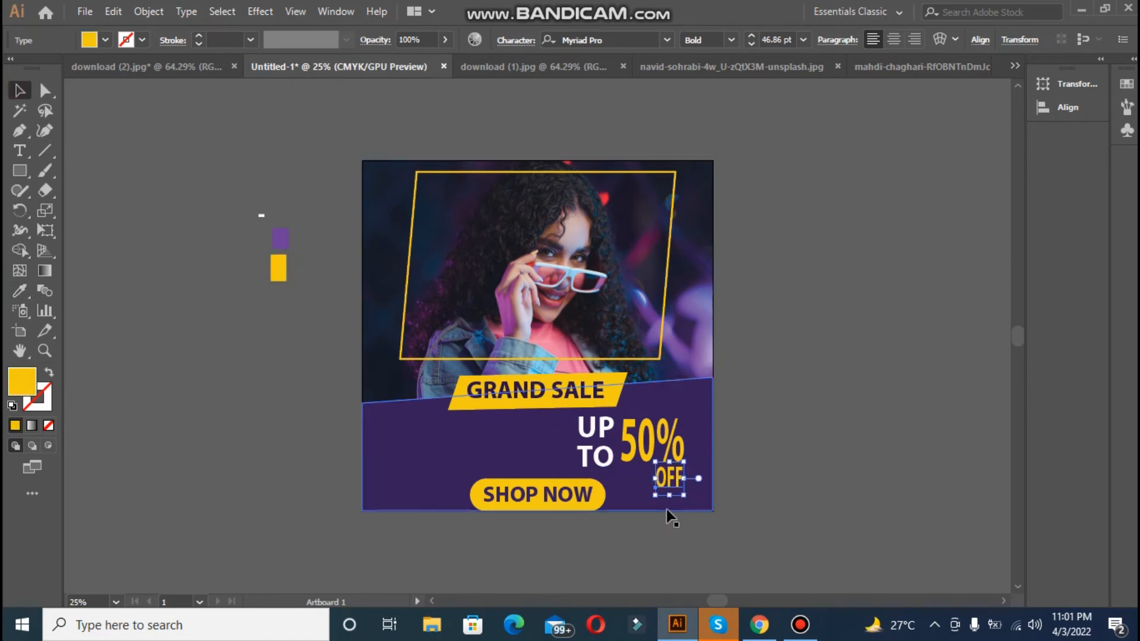
Step: Delete the % sign from the 50% text, leaving only 50
double_click(670, 442)
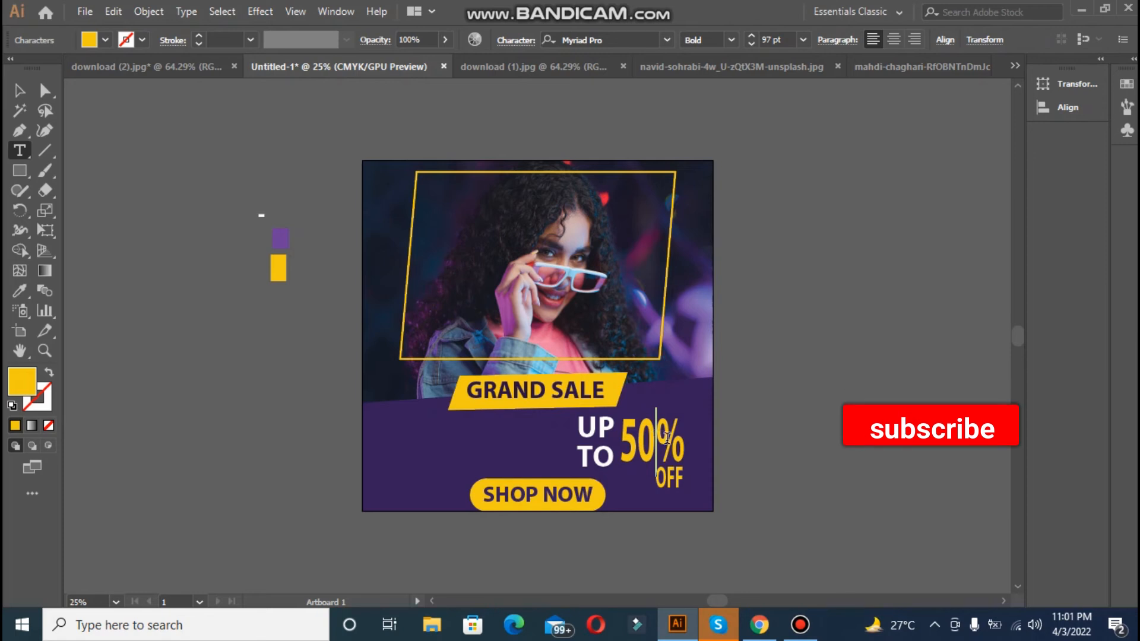
key("Delete")
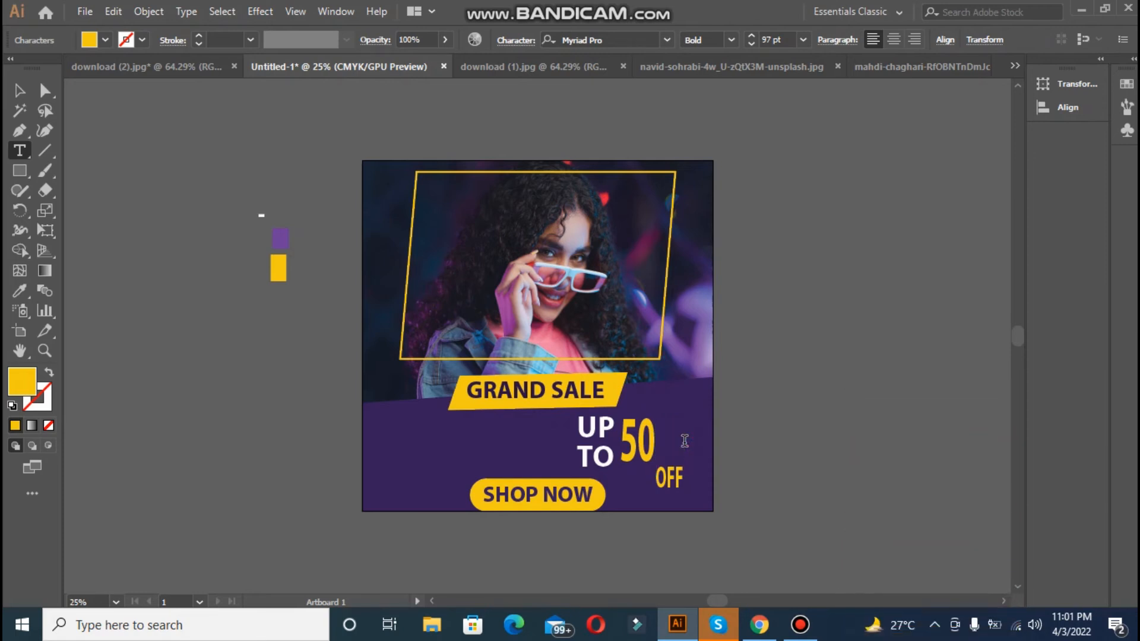
left_click(124, 225, "ctrl")
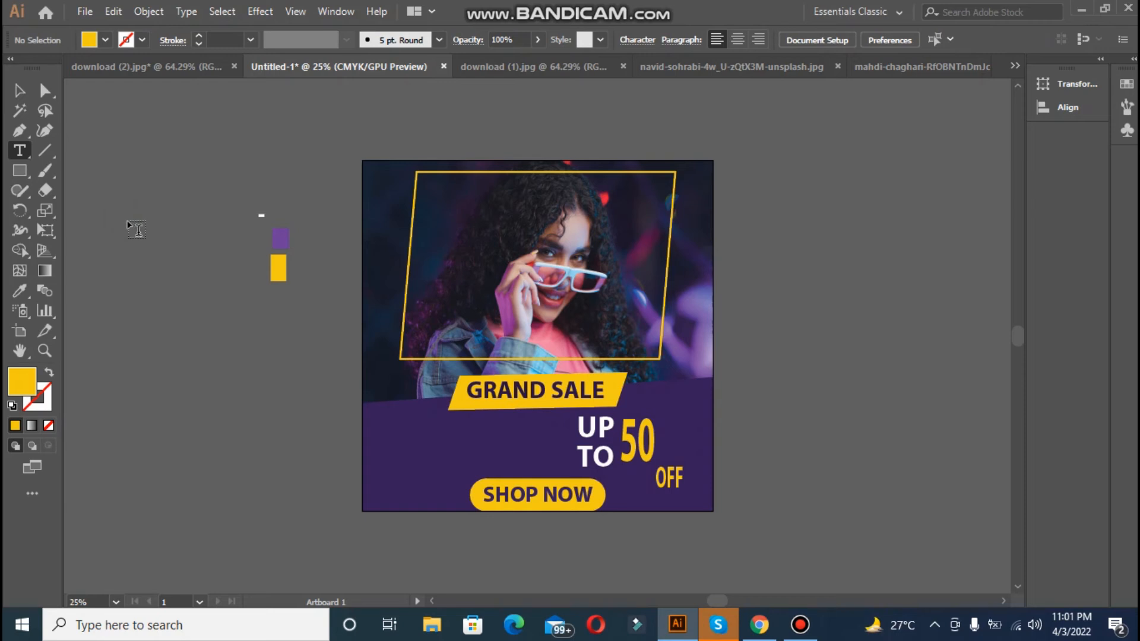
Step: Add a separate % text, scale it down to about 50 pt, and place it beside the upper part of the 50
left_click(153, 224)
type("%")
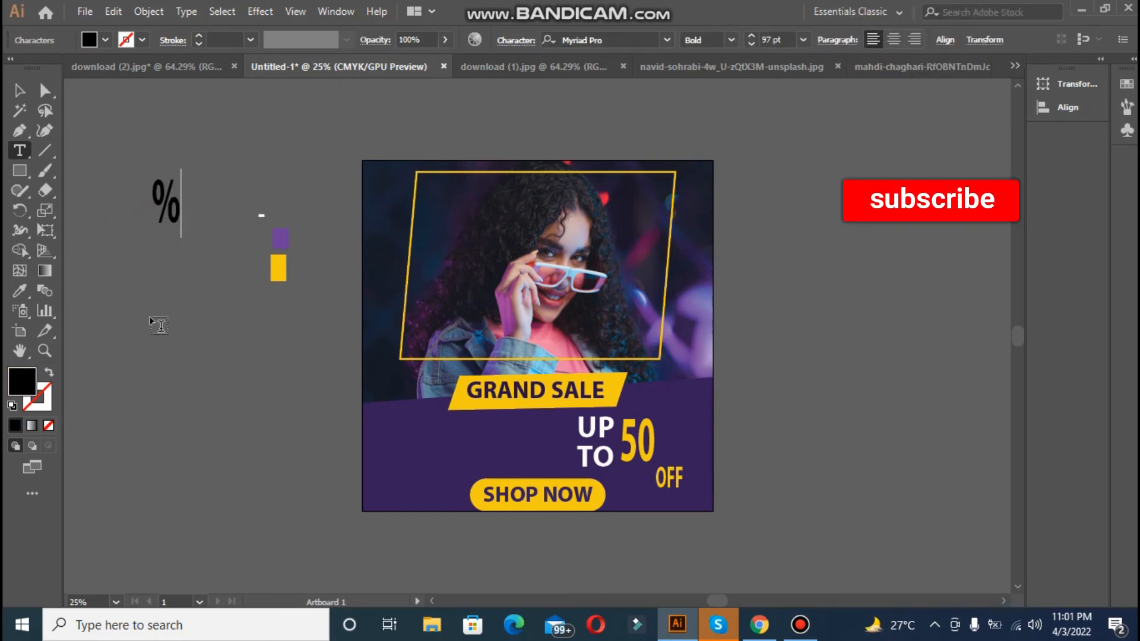
left_click(21, 91)
left_click_drag(185, 238, 668, 436)
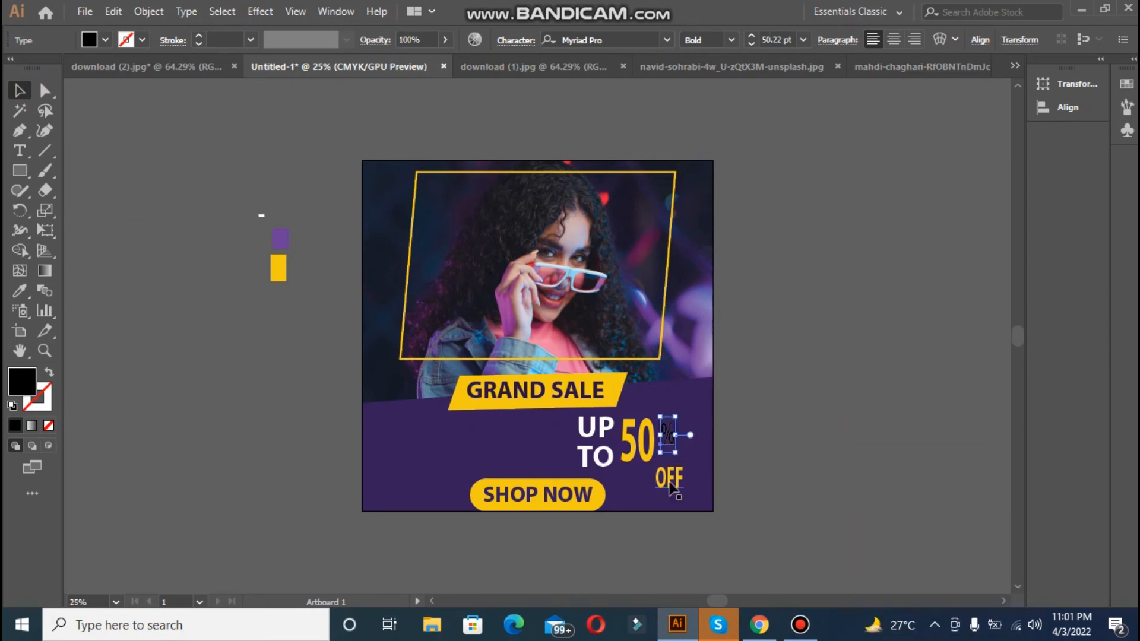
Step: Move OFF up closer to the % sign and recolor the % sign with the swatch yellow
left_click_drag(673, 488, 673, 479)
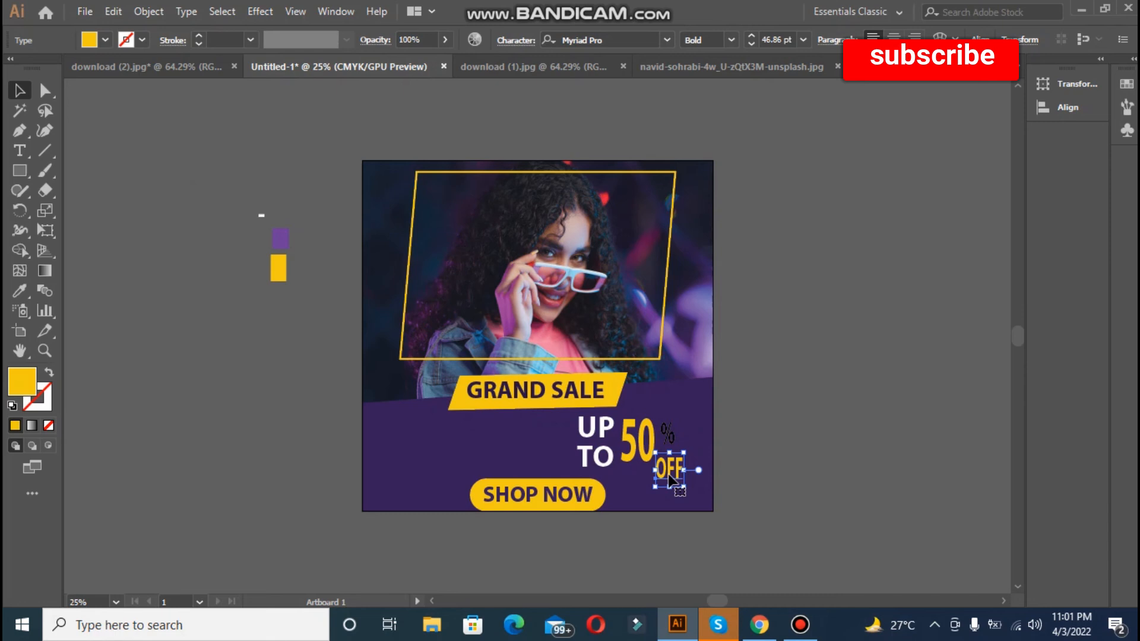
left_click(668, 426)
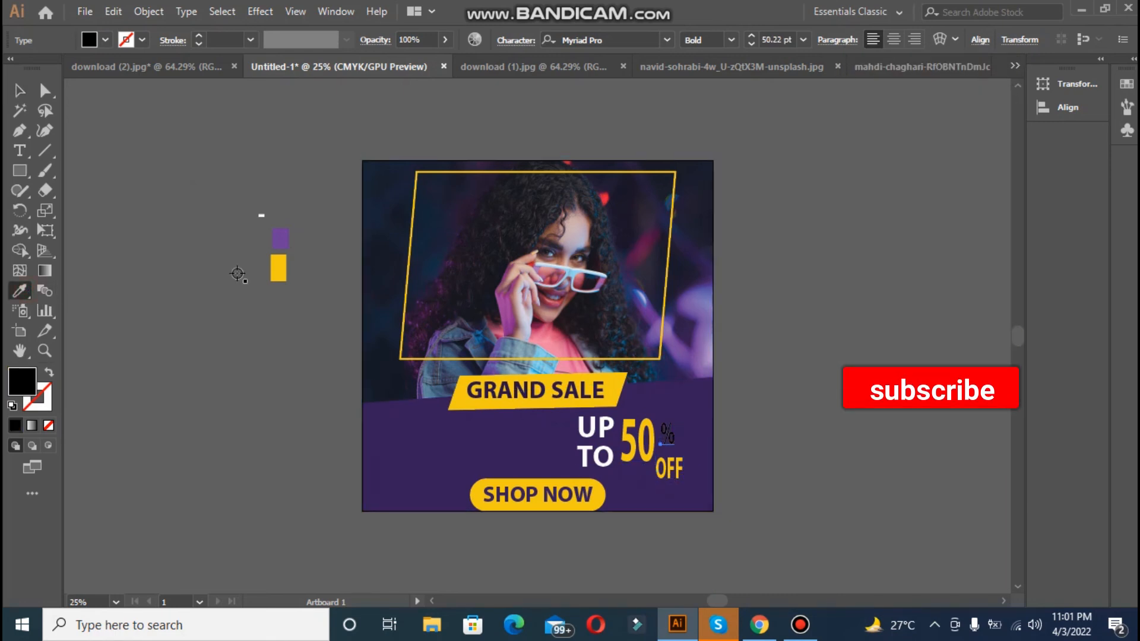
left_click(277, 269)
left_click(19, 90)
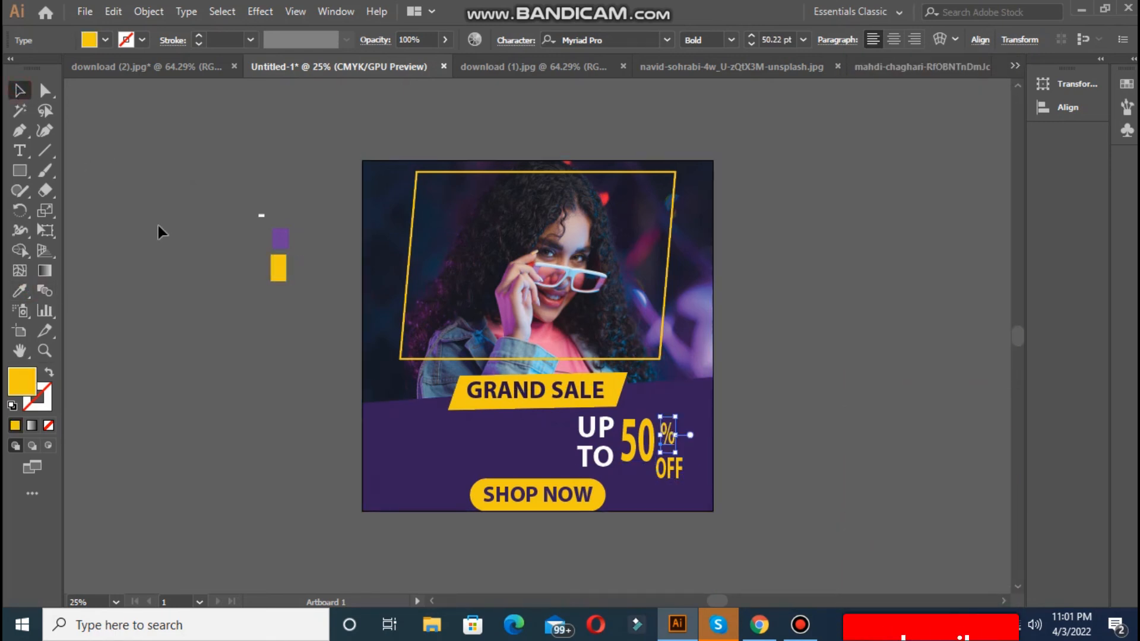
left_click(190, 298)
left_click(593, 433)
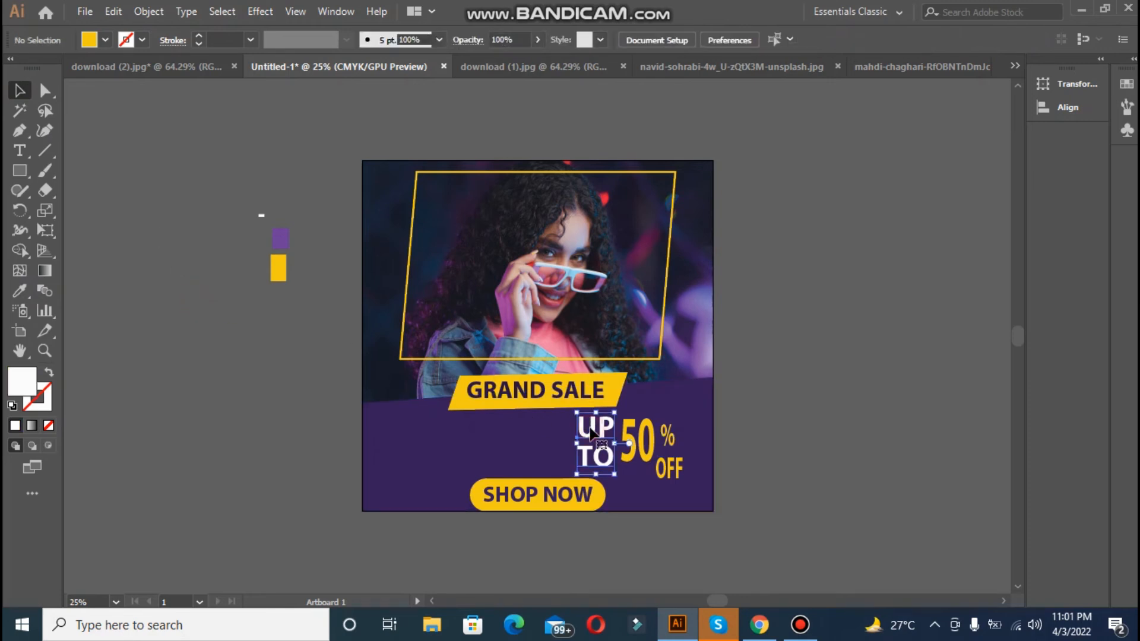
left_click(637, 440, "shift")
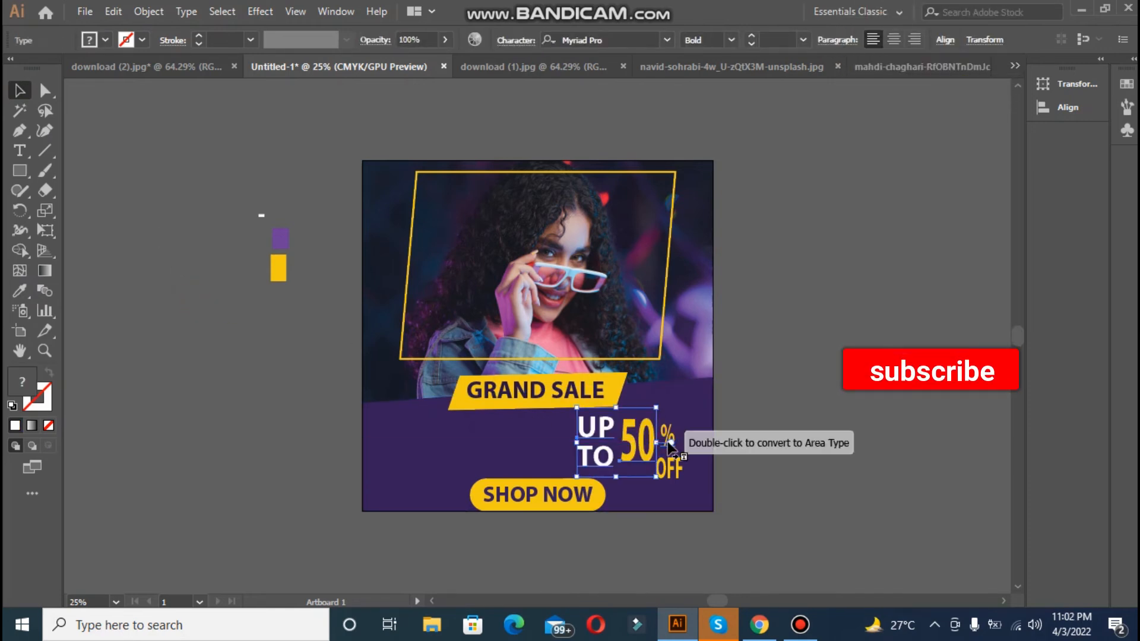
left_click(669, 445, "shift")
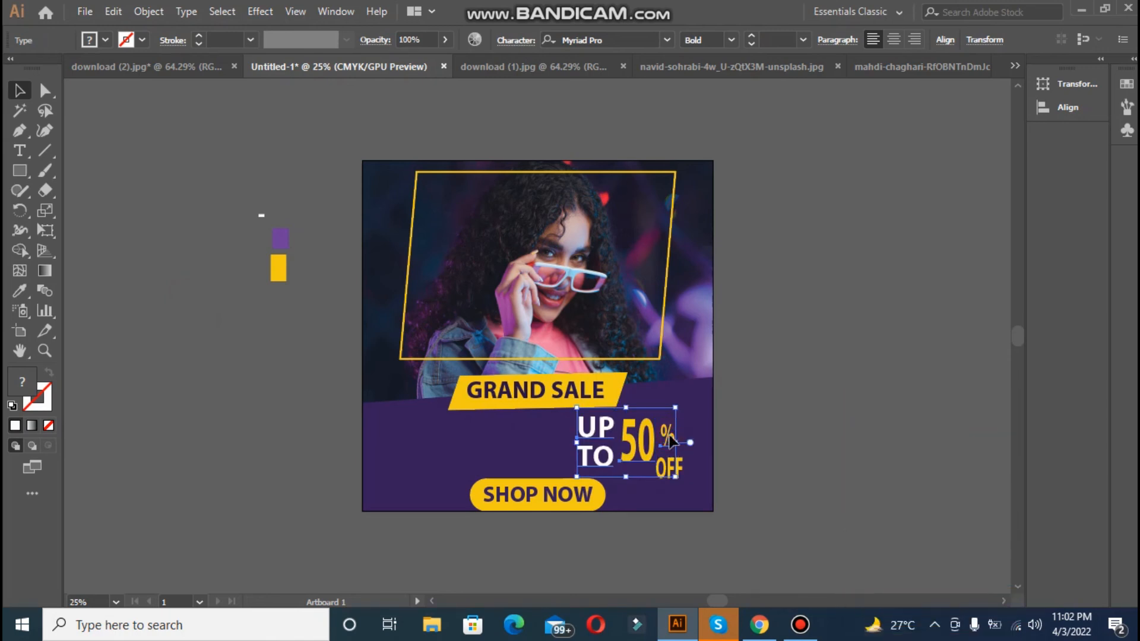
Step: Add the two-line text SPECIAL / FASHION COLLECTION on the empty canvas beside the artboard
left_click(98, 172)
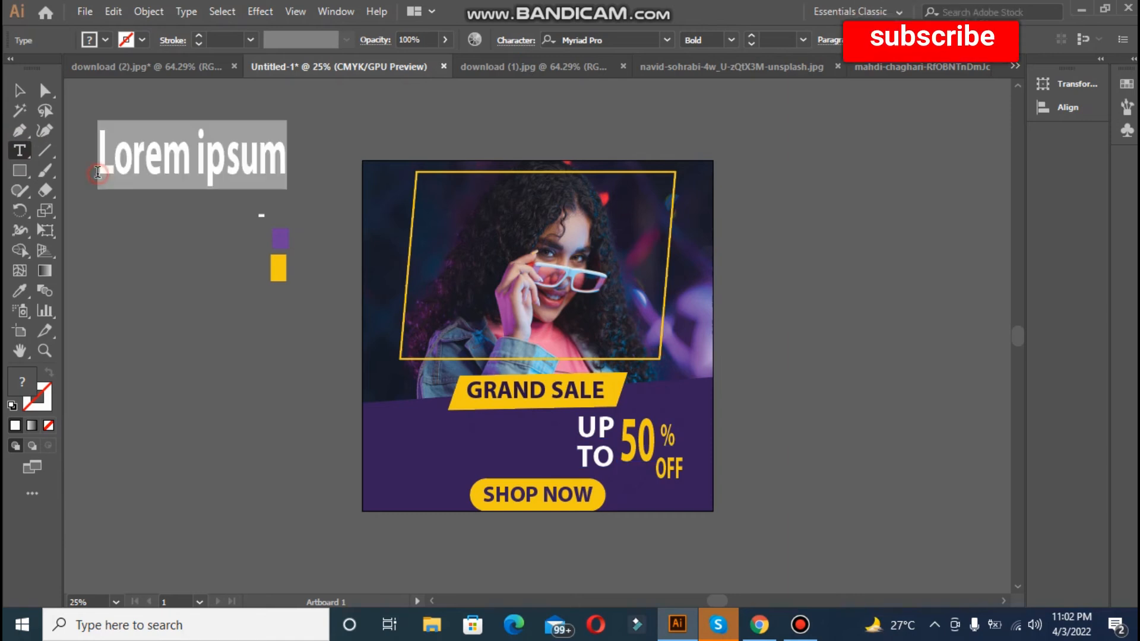
key("BackSpace")
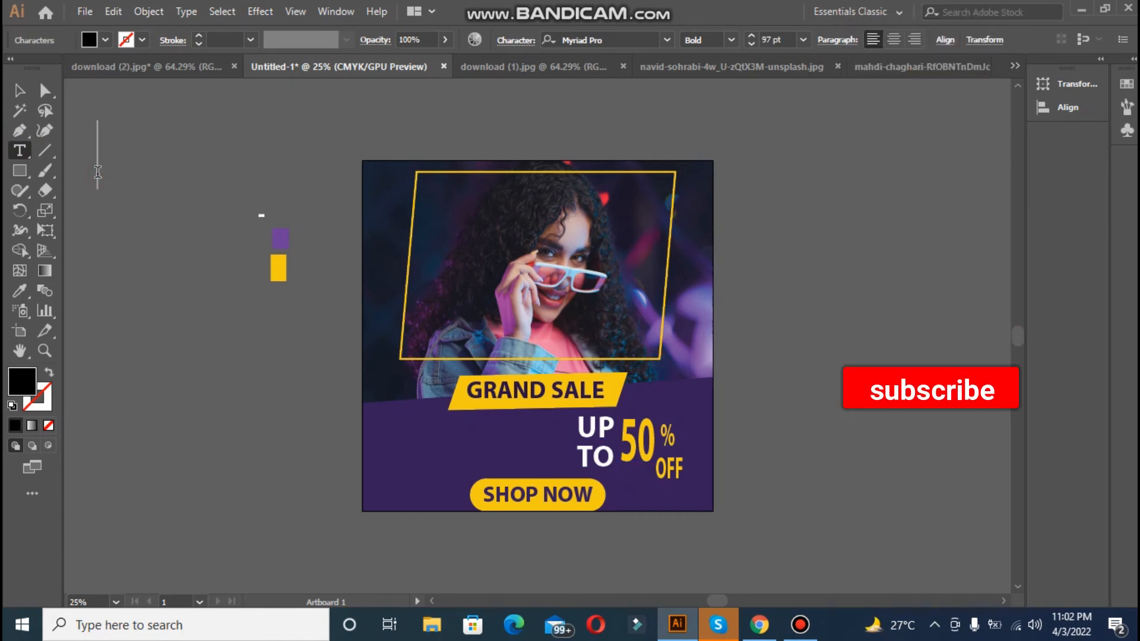
type("NEW")
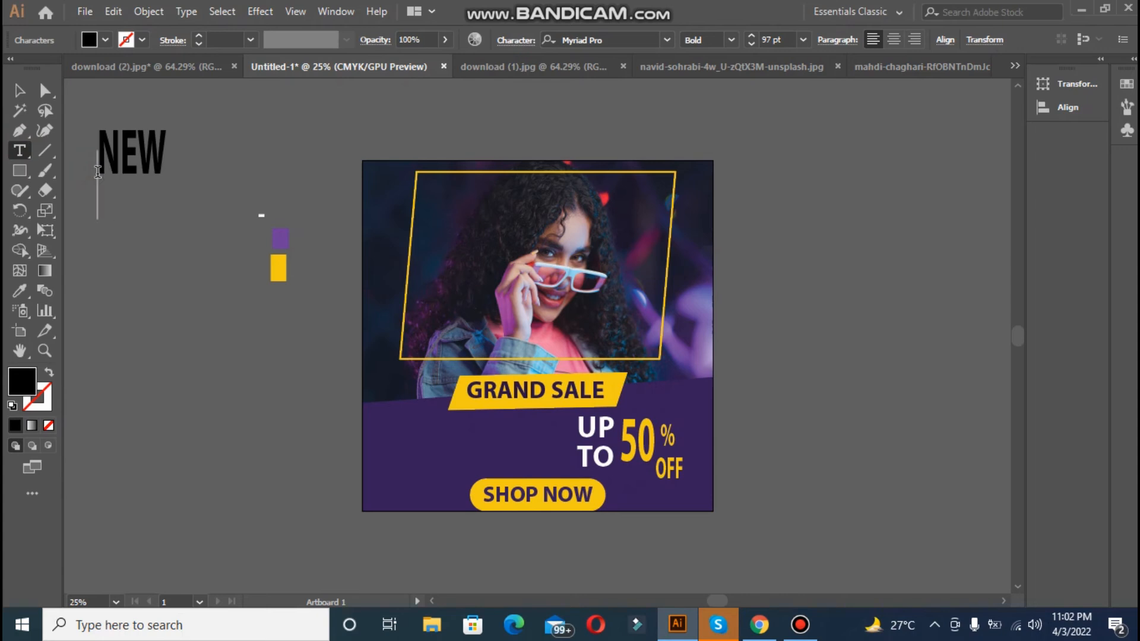
type("SPECIAL")
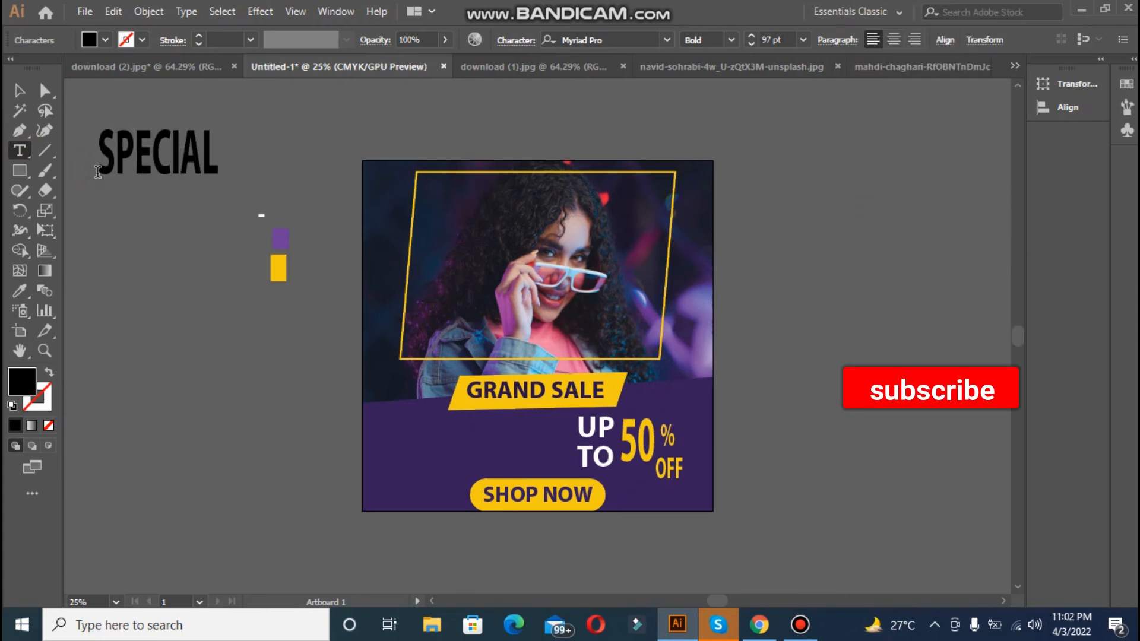
type("FASHION")
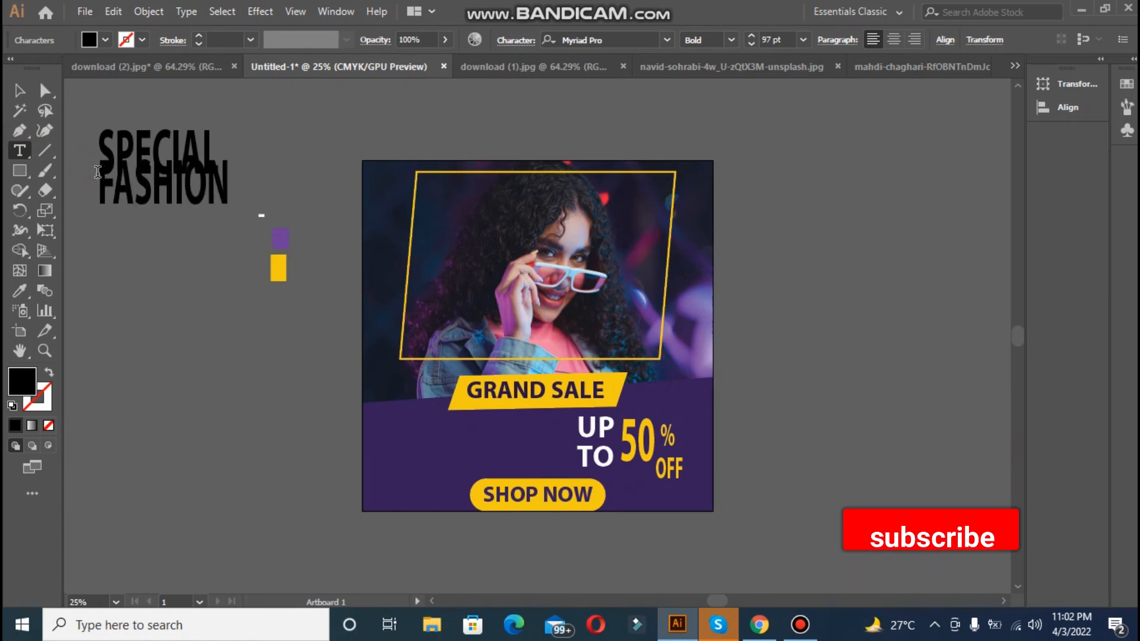
type(" COLLECTI")
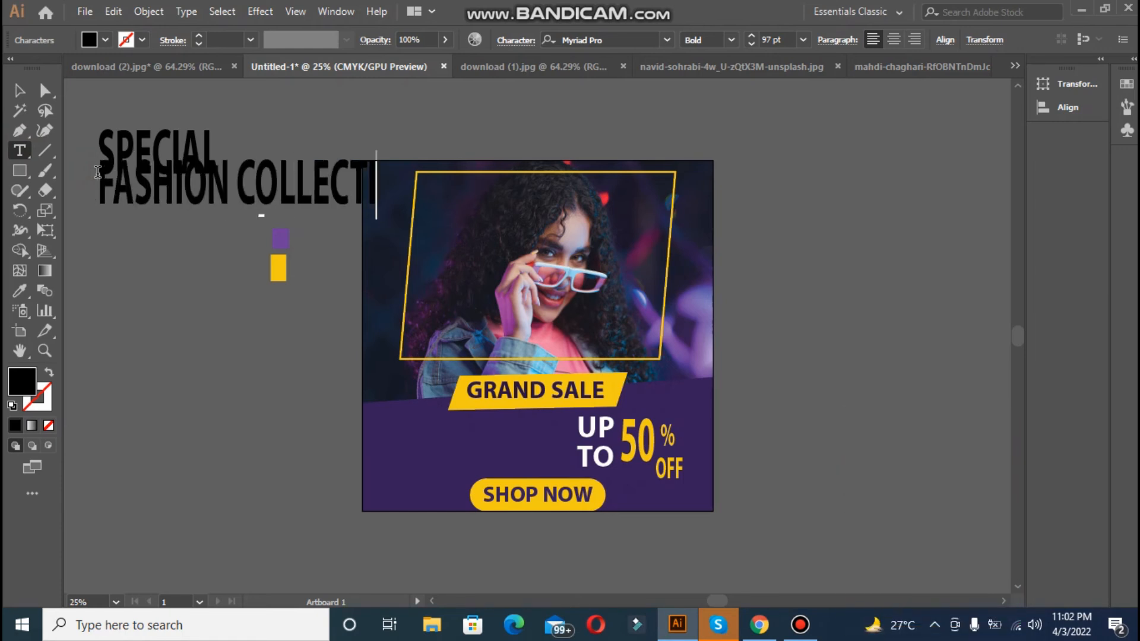
type("ON")
key("Escape")
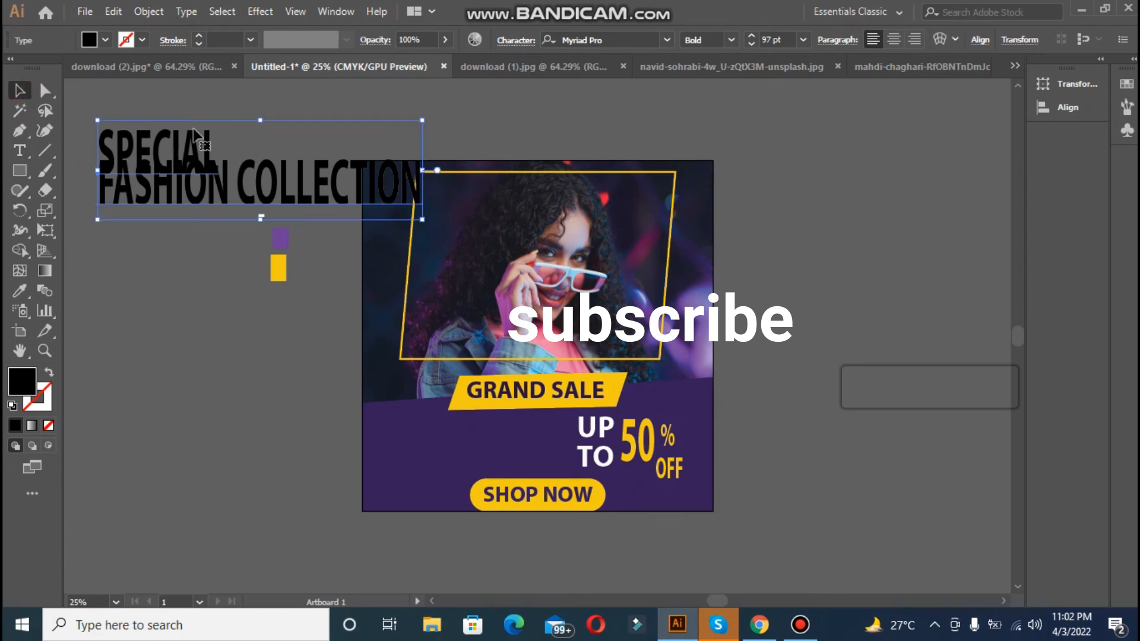
Step: Reduce the font size of the SPECIAL FASHION COLLECTION text to 81 pt
left_click(522, 41)
left_click(373, 122)
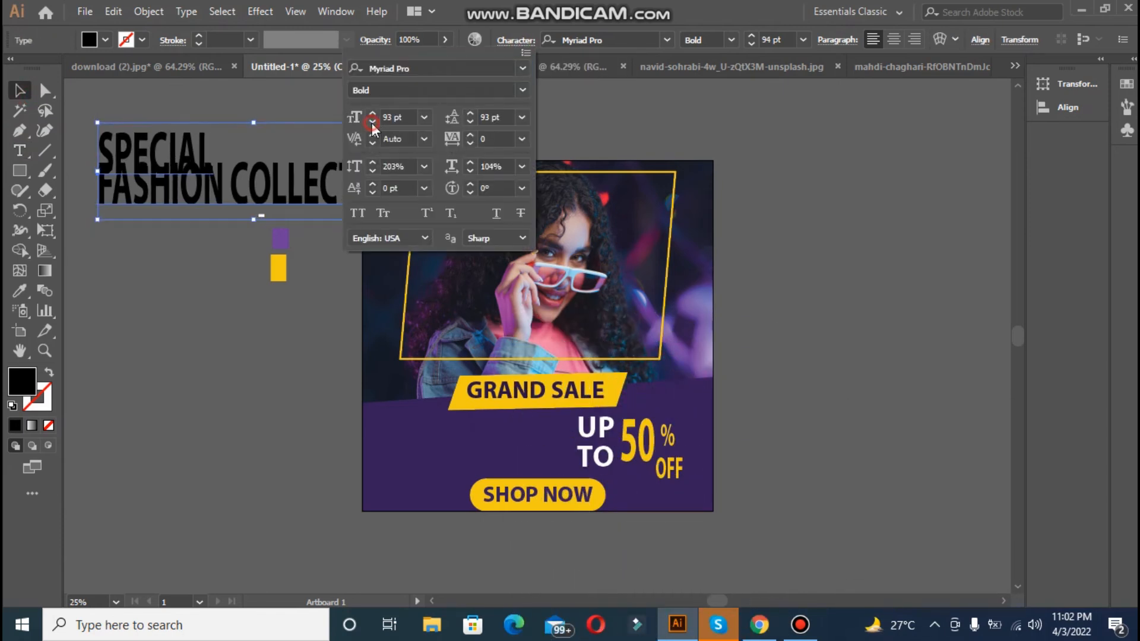
left_click(372, 123)
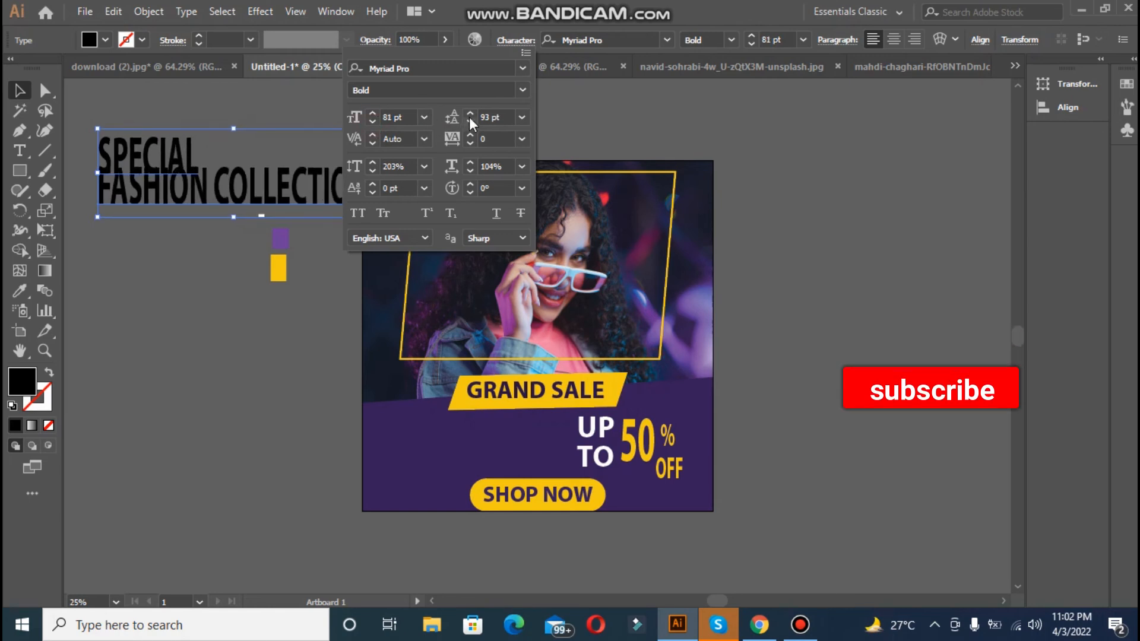
Step: Increase the leading of the SPECIAL FASHION COLLECTION text to 147 pt
left_click(469, 114)
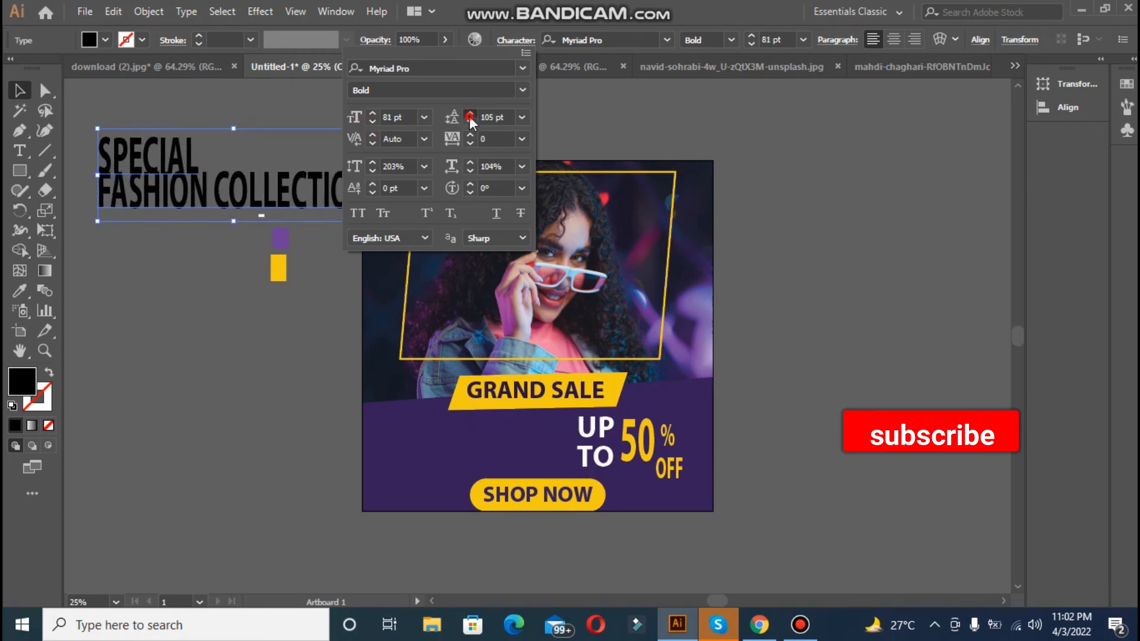
left_click(469, 115)
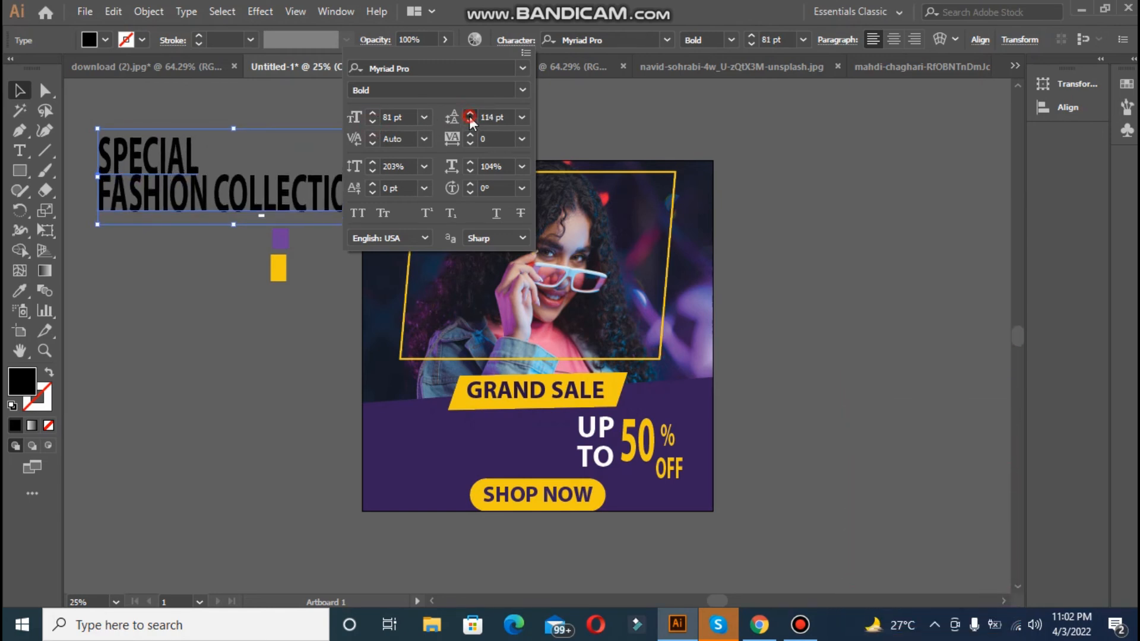
left_click(469, 116)
left_click(469, 115)
left_click(469, 116)
left_click(469, 115)
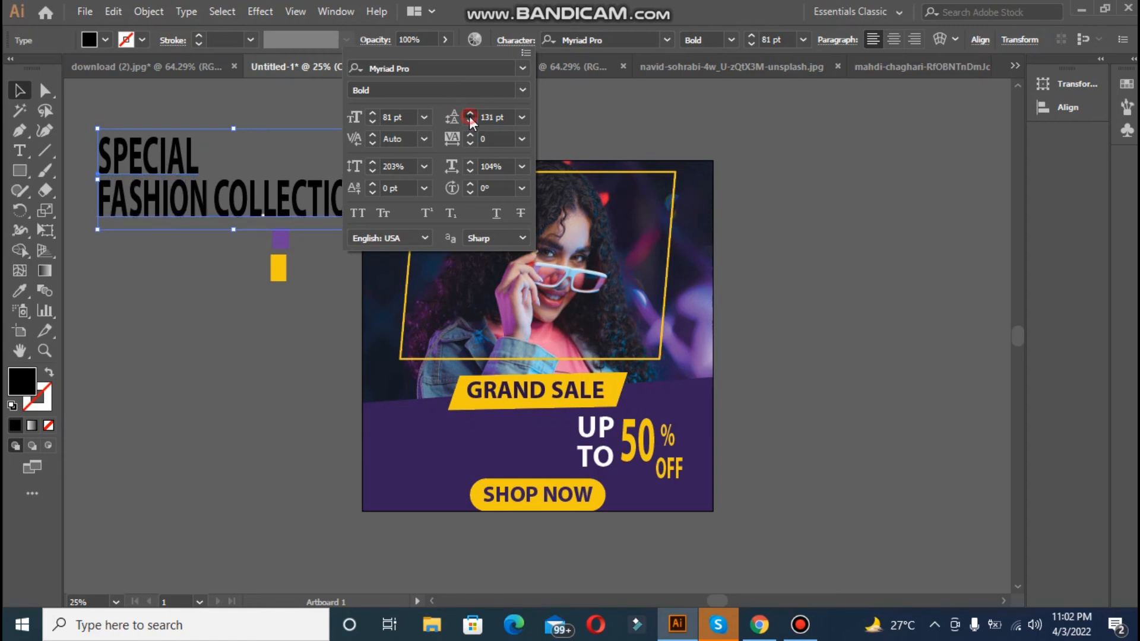
left_click(469, 115)
left_click(469, 116)
left_click(469, 116)
left_click(469, 116)
left_click(469, 116)
left_click(469, 116)
left_click(469, 116)
left_click(469, 115)
left_click(469, 116)
left_click(469, 116)
left_click(468, 115)
left_click(469, 116)
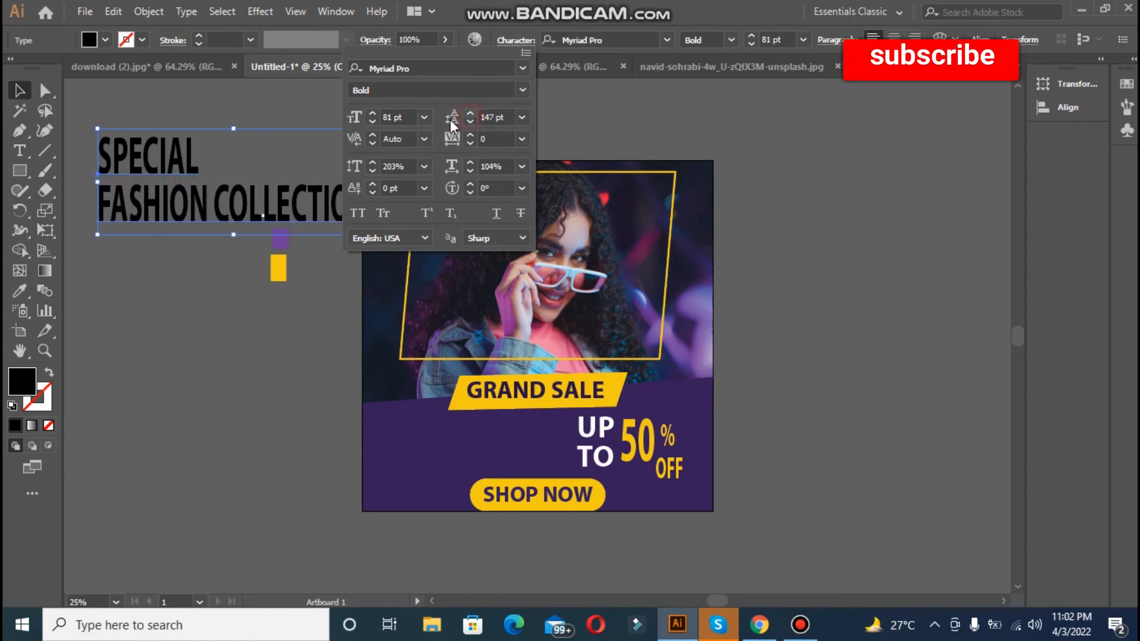
Step: Reduce the font size of the SPECIAL FASHION COLLECTION text to 53 pt
left_click(373, 121)
left_click(372, 121)
left_click(373, 121)
left_click(373, 121)
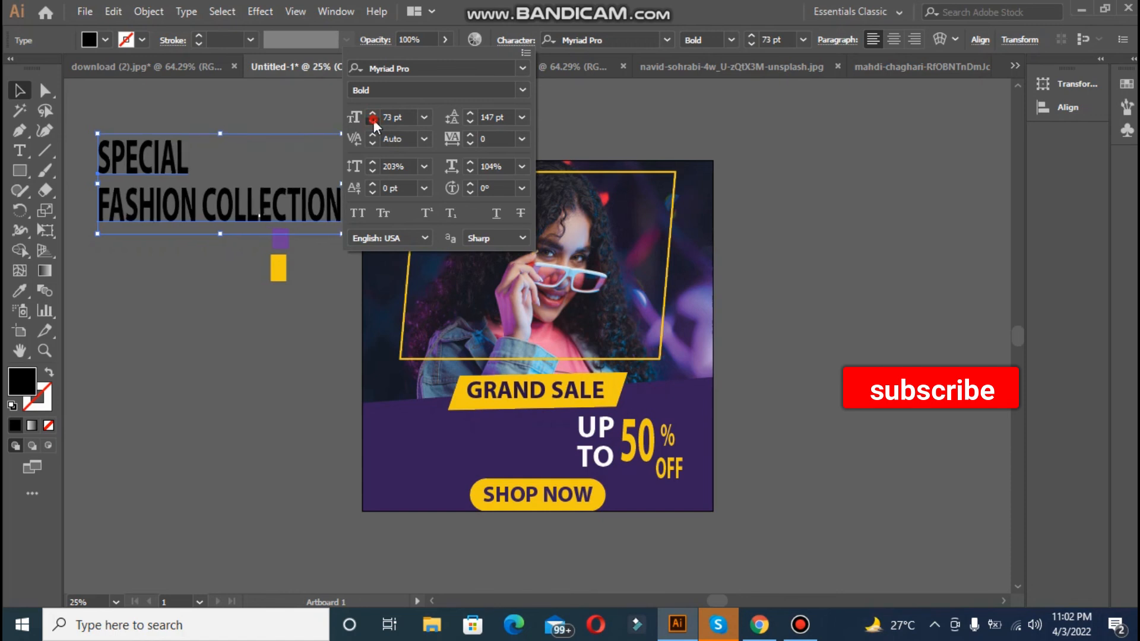
left_click(373, 122)
left_click(373, 121)
left_click(373, 121)
left_click(373, 121)
left_click(373, 121)
left_click(373, 121)
left_click(372, 121)
left_click(373, 121)
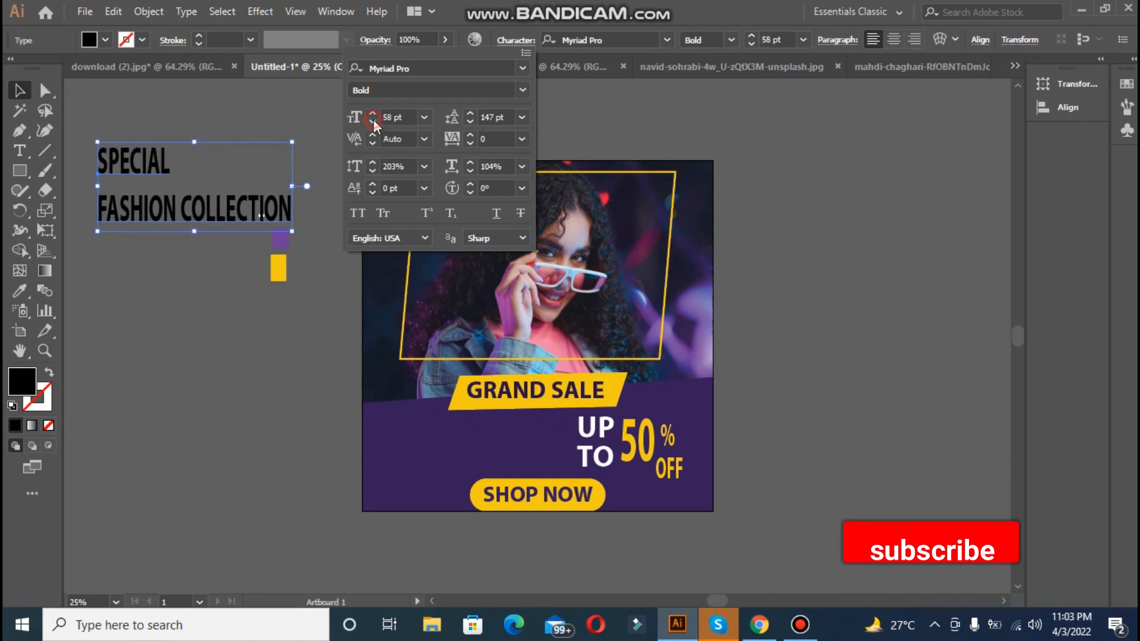
left_click(372, 121)
left_click(372, 122)
left_click(373, 121)
left_click(373, 122)
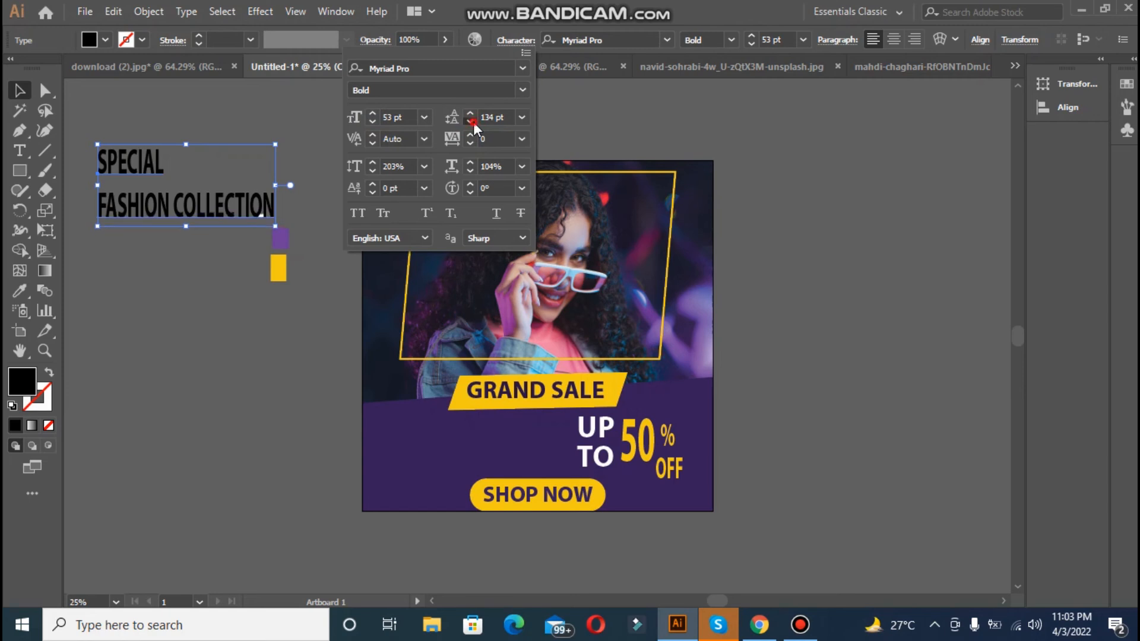
Step: Tighten the leading between the SPECIAL and FASHION COLLECTION lines to 99 pt
left_click(472, 122)
left_click(473, 122)
left_click(472, 122)
left_click(472, 123)
left_click(473, 123)
left_click(473, 122)
left_click(472, 122)
left_click(473, 122)
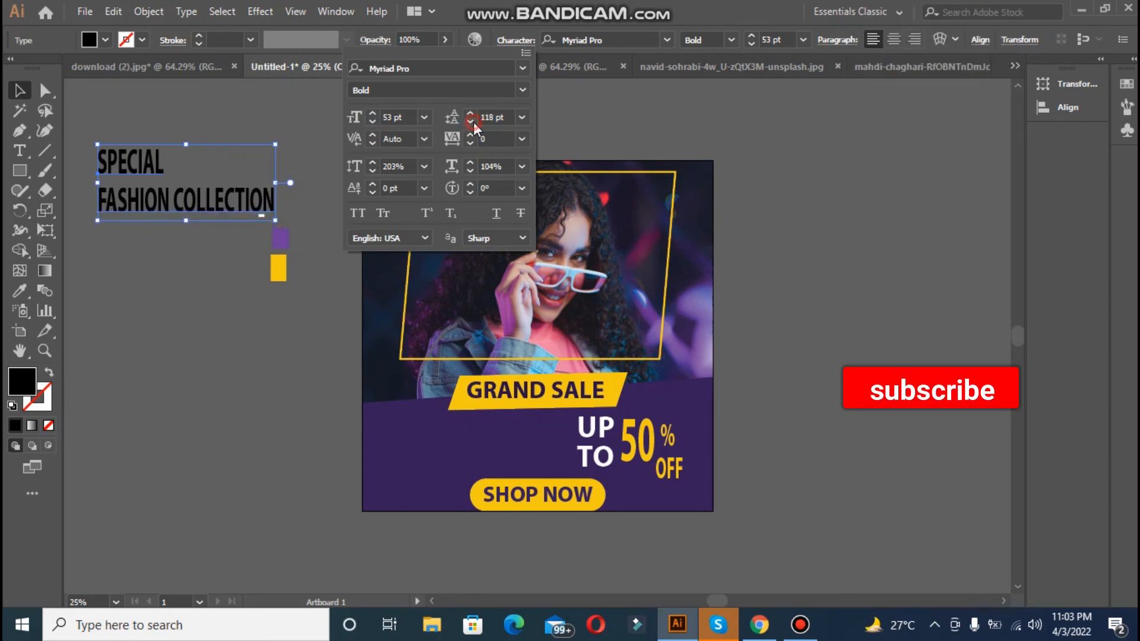
left_click(472, 123)
left_click(472, 122)
left_click(473, 122)
left_click(472, 122)
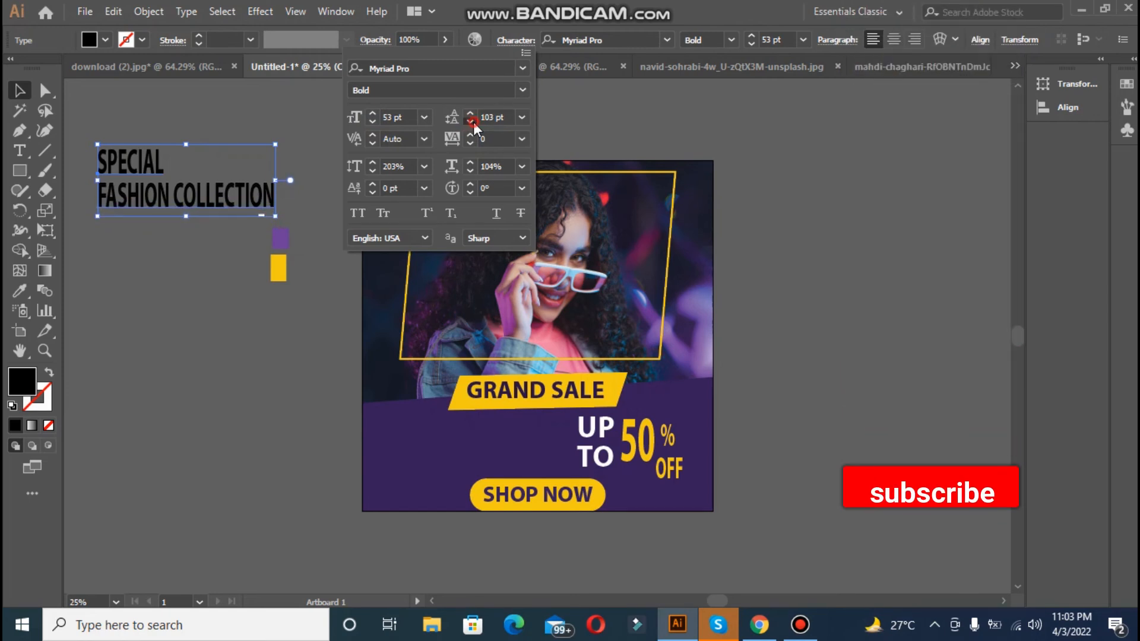
left_click(473, 123)
left_click(472, 122)
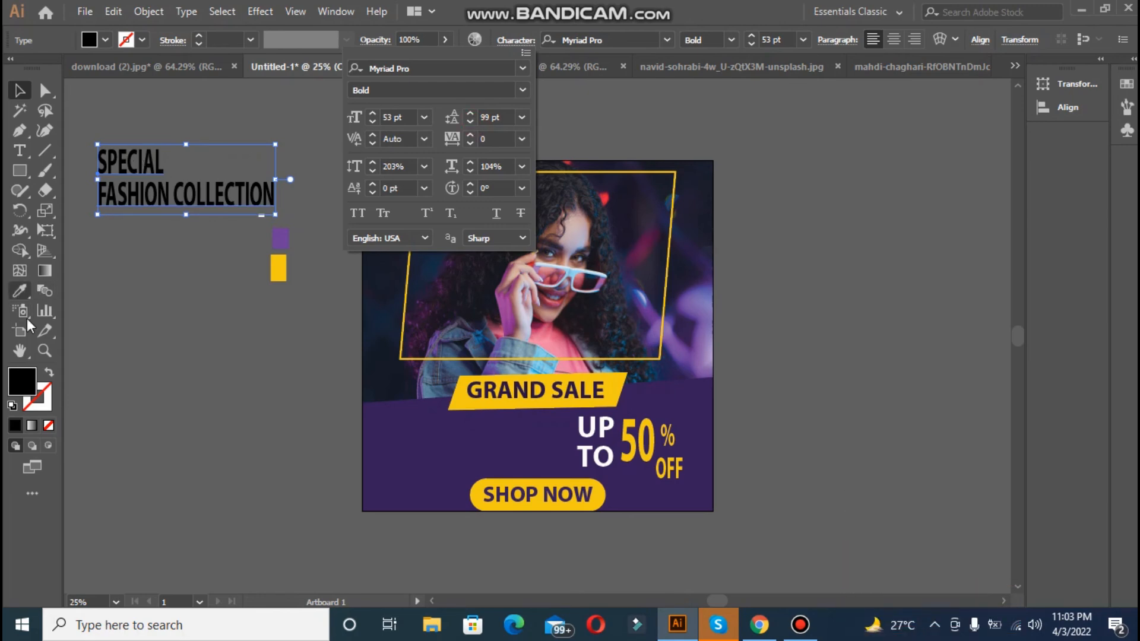
Step: Recolor the SPECIAL FASHION COLLECTION text white and move it onto the purple area to the left of UP TO
left_click(22, 381)
double_click(22, 381)
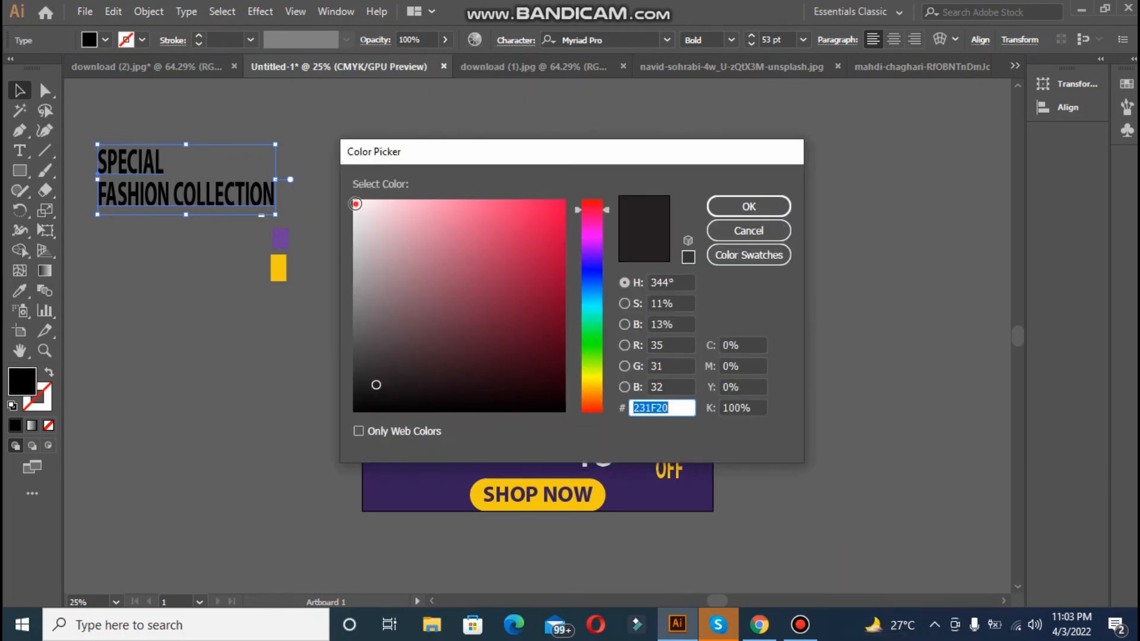
left_click(355, 203)
left_click(742, 211)
left_click(257, 323)
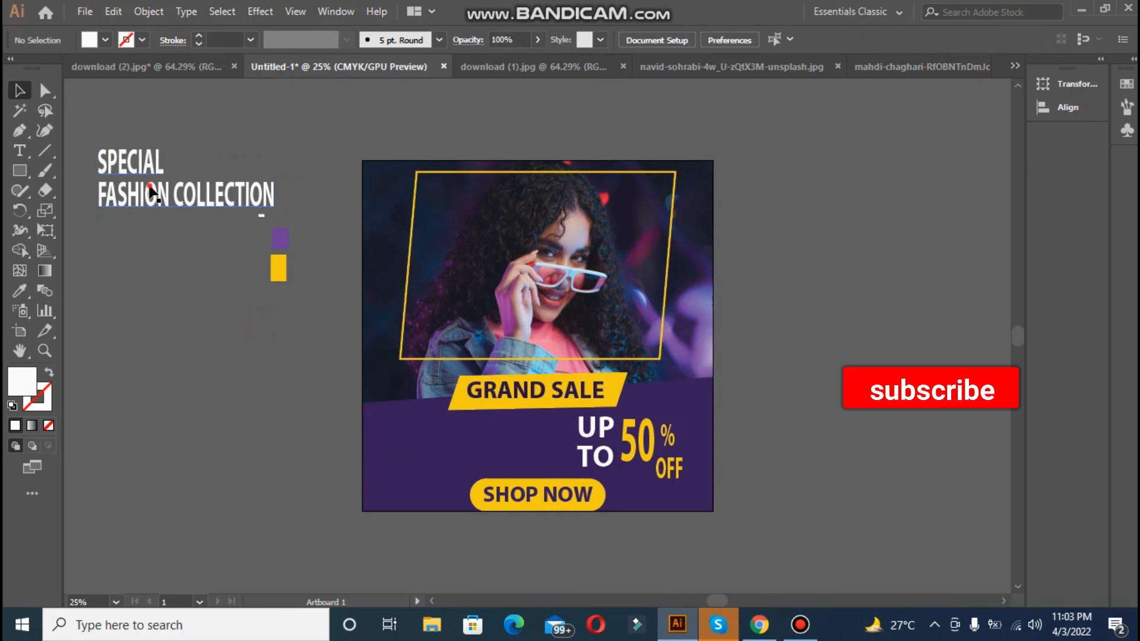
left_click_drag(151, 193, 428, 452)
left_click(234, 396)
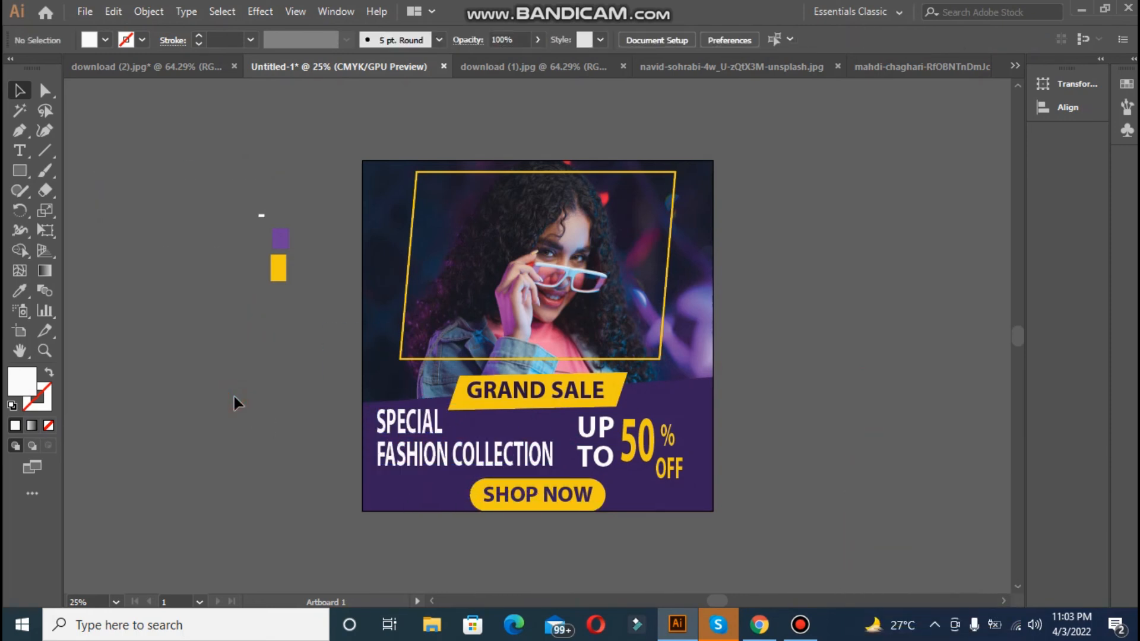
Step: Change the font style of the SPECIAL FASHION COLLECTION text to Semibold
left_click(396, 444)
left_click(729, 39)
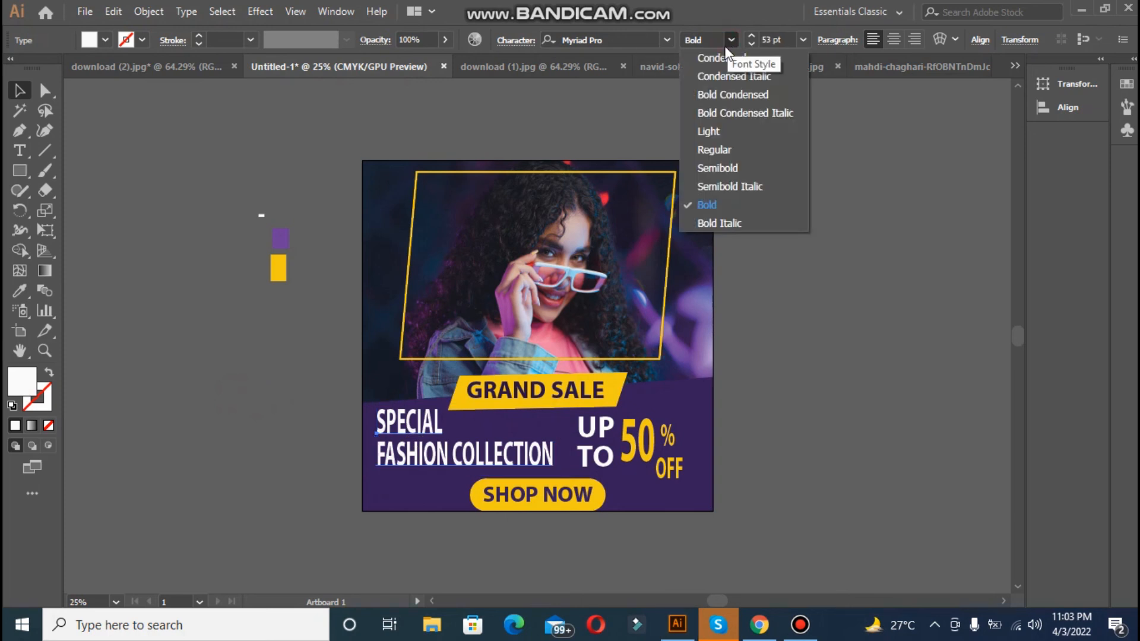
left_click(714, 169)
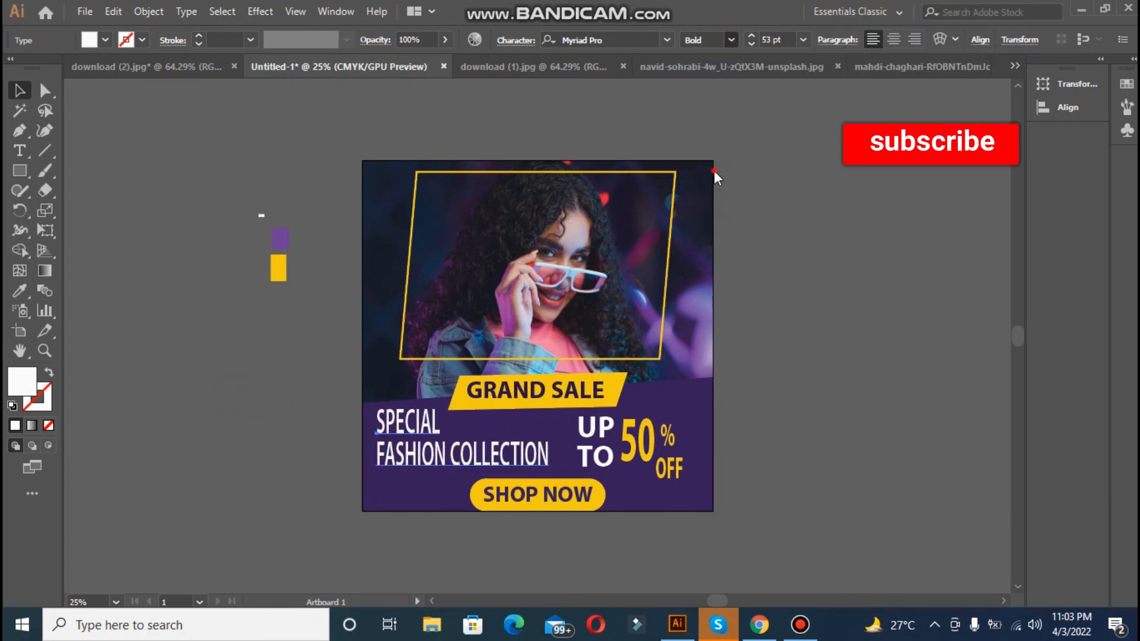
Step: Reduce the vertical scale of the SPECIAL FASHION COLLECTION text to 160% and its leading to 87 pt
left_click(525, 40)
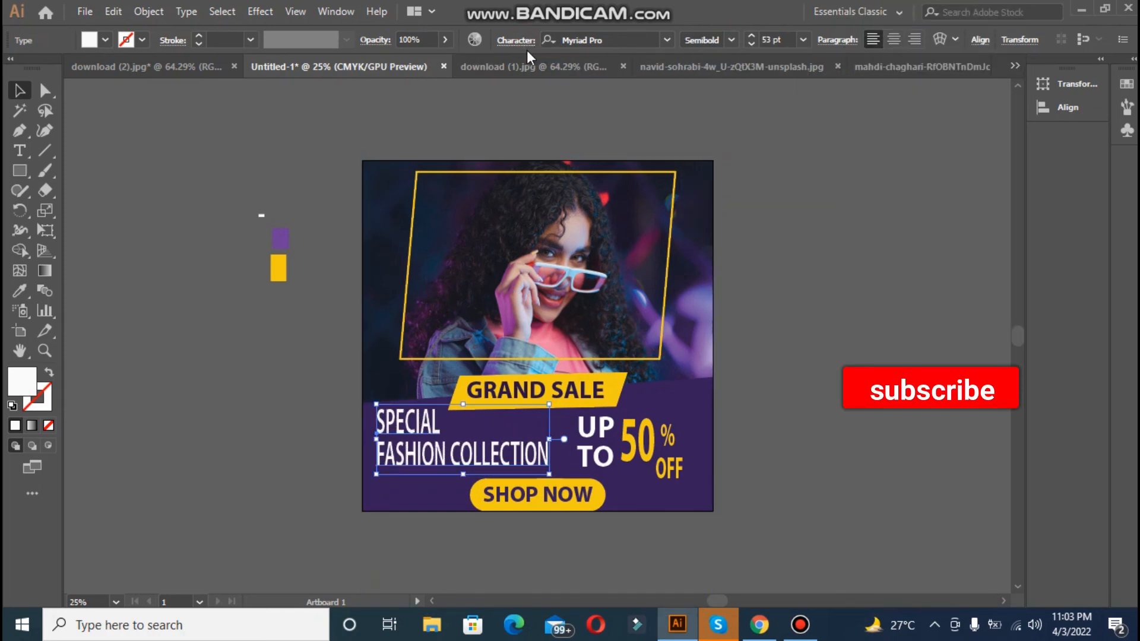
left_click(373, 171)
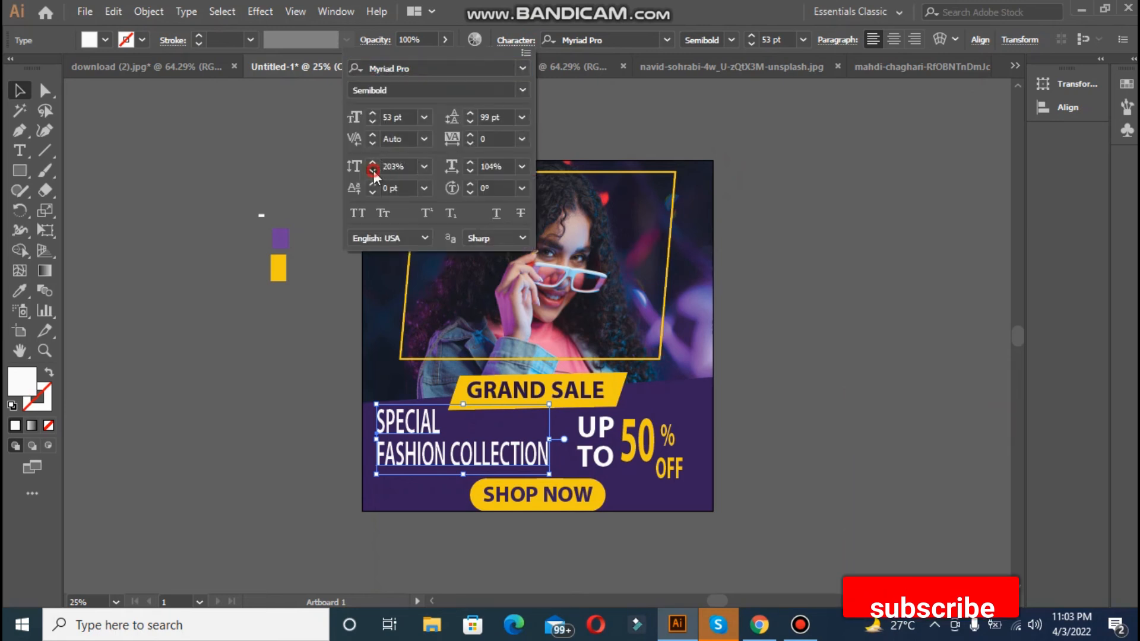
left_click(372, 171)
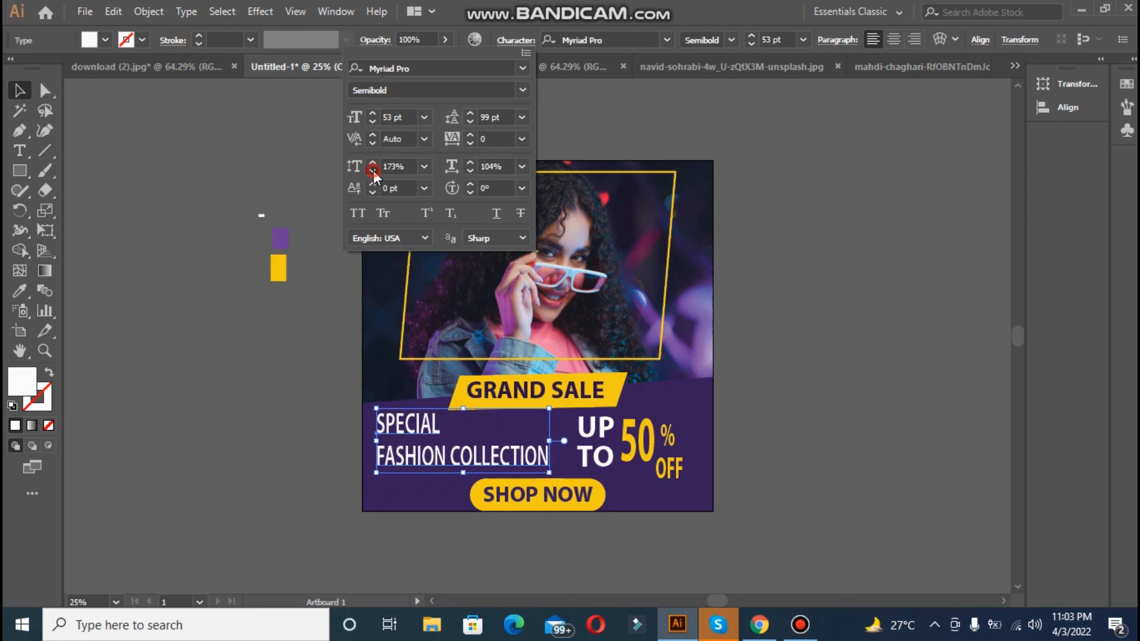
left_click(470, 122)
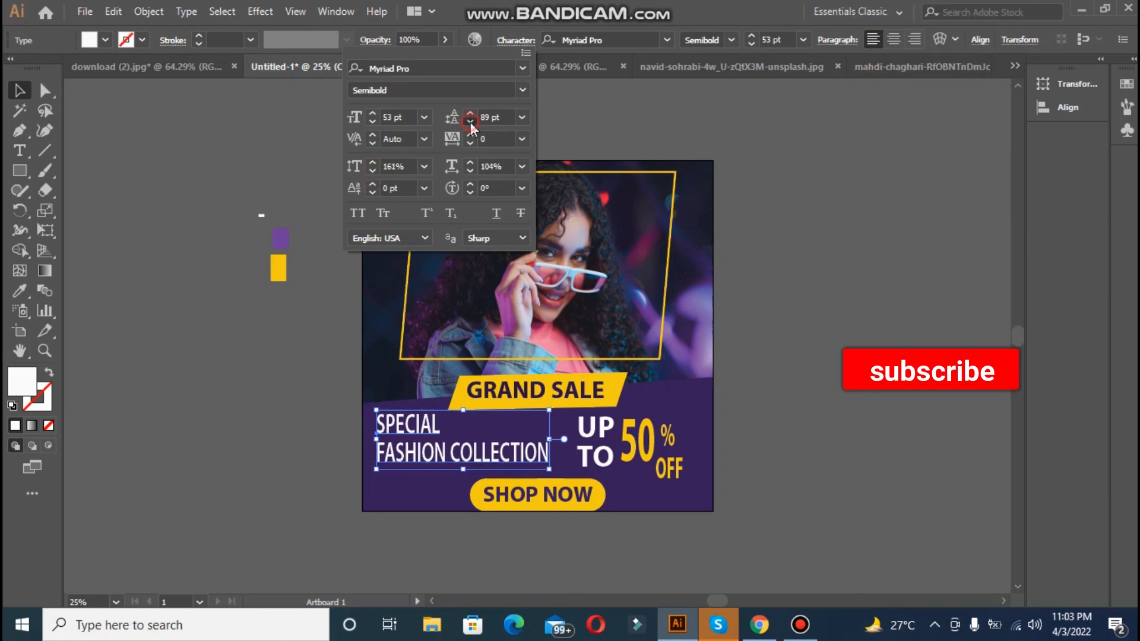
left_click(470, 122)
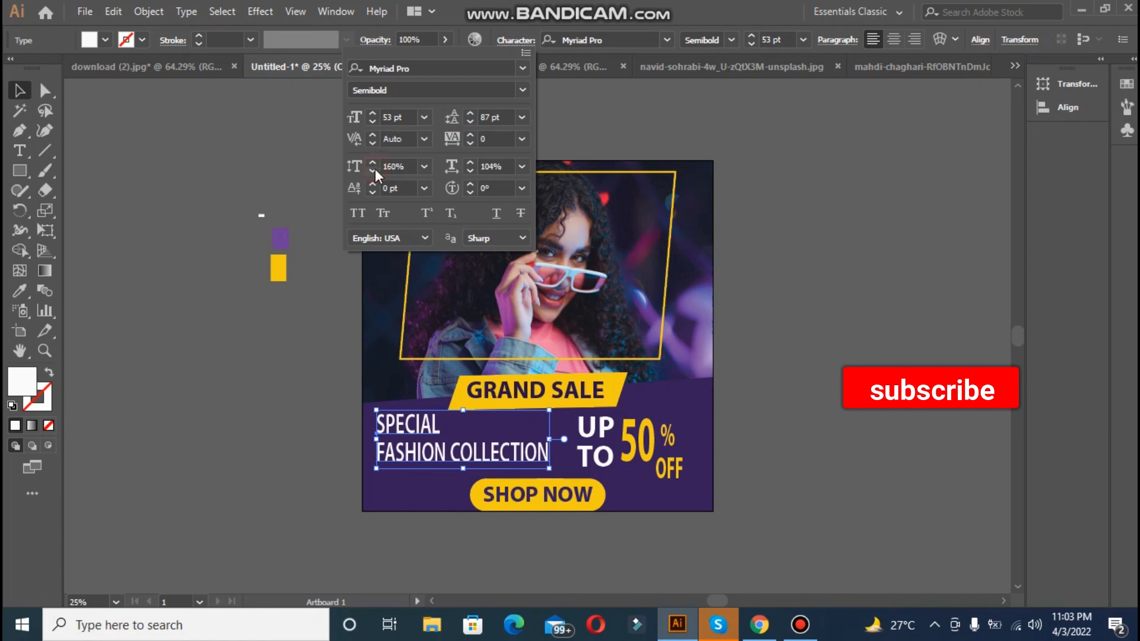
Step: Nudge the SPECIAL FASHION COLLECTION text slightly down so it lines up with the UP TO text
left_click(186, 276)
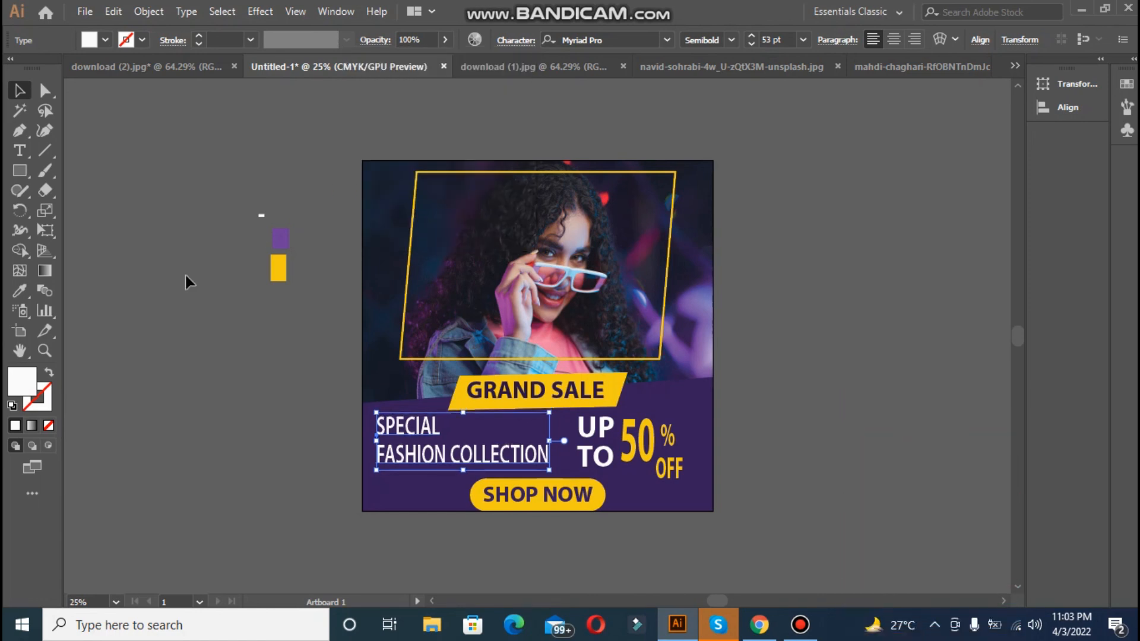
key("Down")
key("Down")
key("Down")
key("Down")
key("Down")
key("Down")
key("Down")
key("Down")
key("Down")
key("Down")
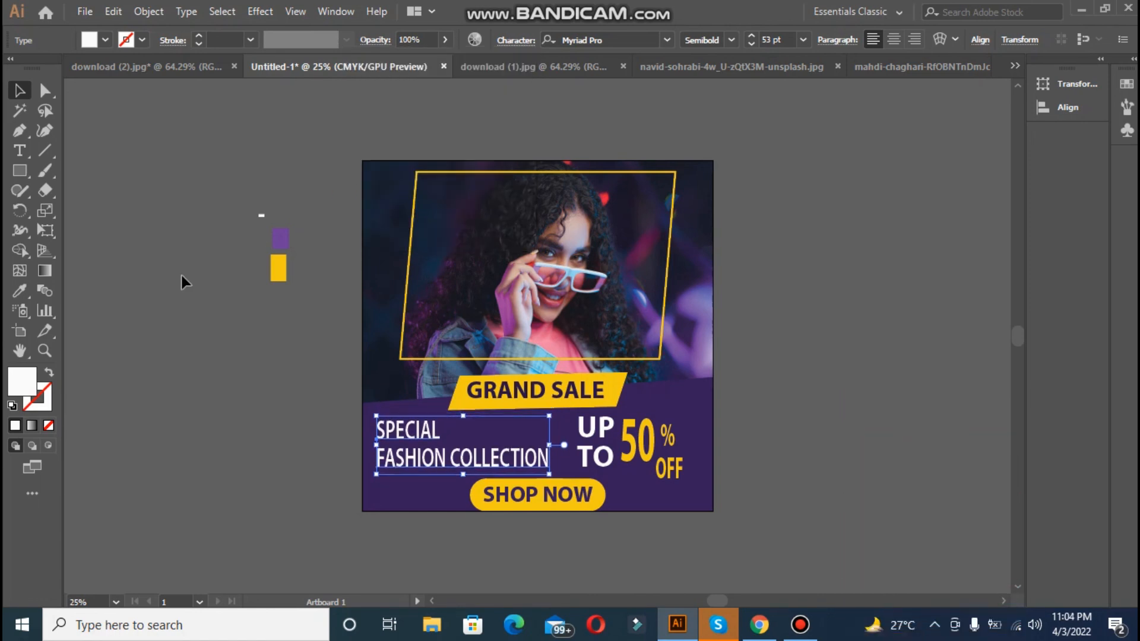
left_click(169, 275)
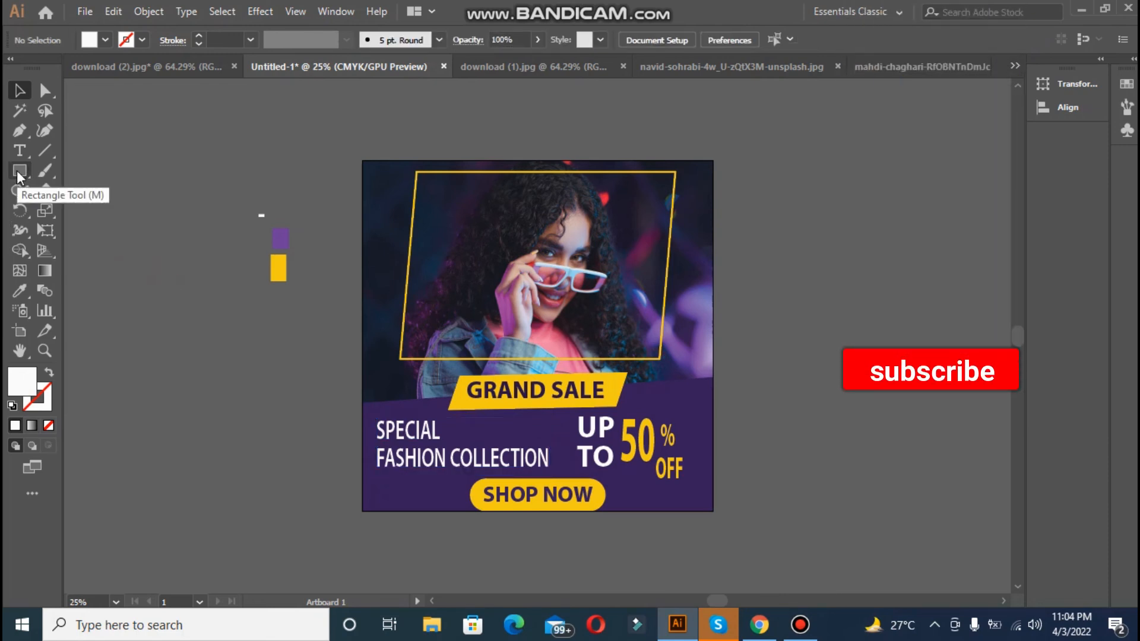
Step: Build a grid of small white circles, five columns by four rows, on the empty area left of the artboard and group it
key("l")
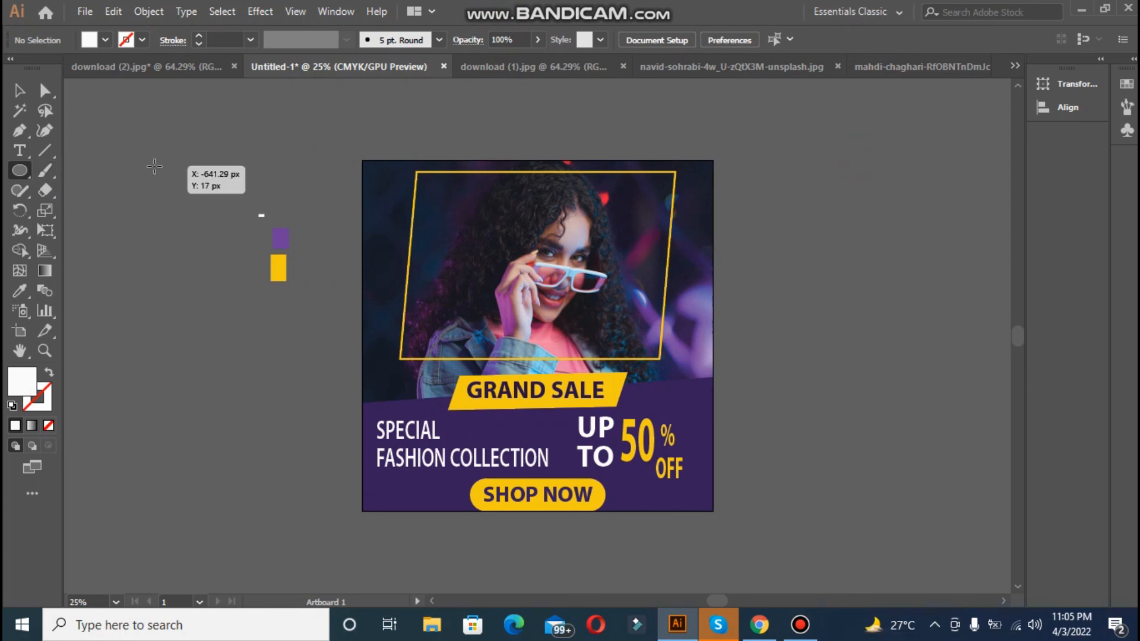
mouse_move(162, 173)
left_mouse_down()
mouse_move(222, 184)
mouse_move(176, 179)
left_mouse_up()
key("ctrl+d")
key("ctrl+d")
key("ctrl+d")
key("ctrl+g")
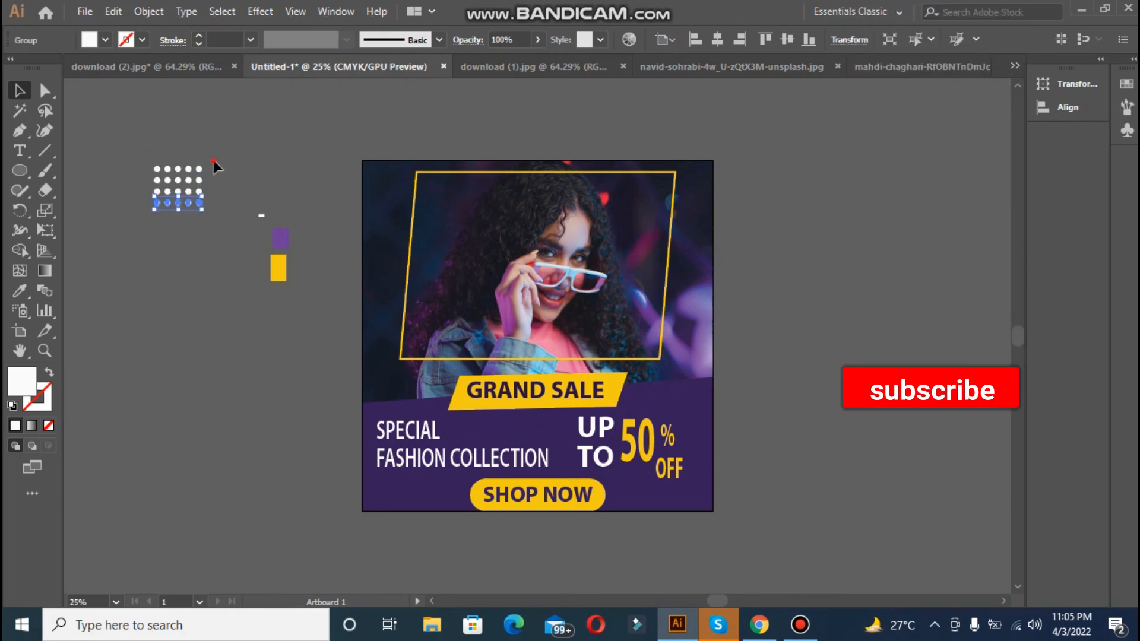
left_click(145, 153)
left_click_drag(212, 220, 214, 219)
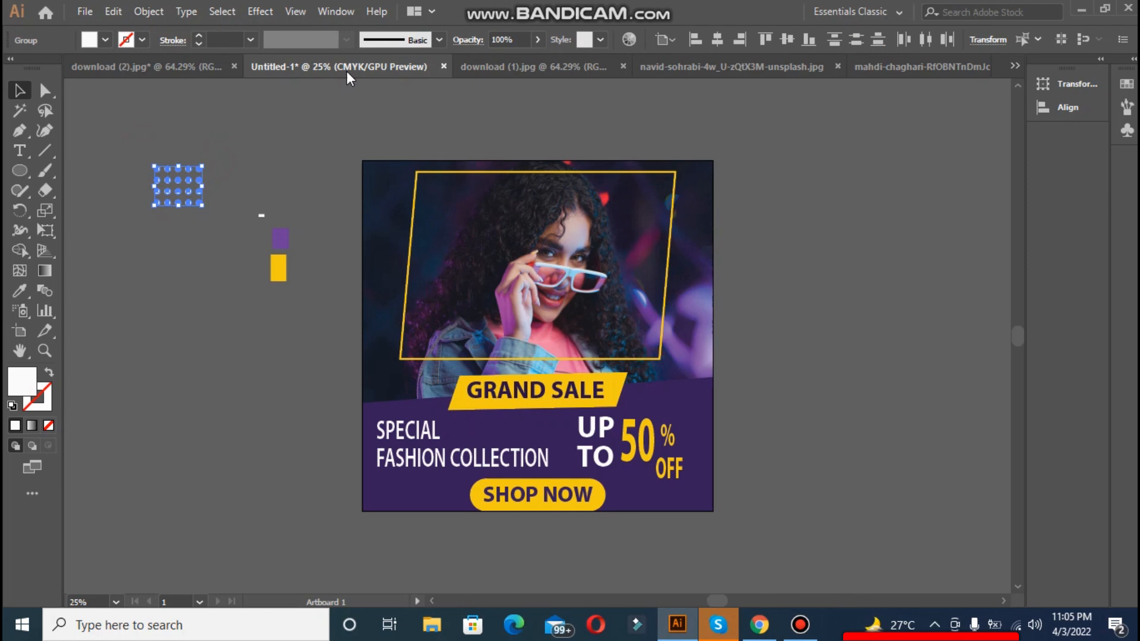
Step: Reduce the opacity of the white dot grid to 49%
left_click(539, 39)
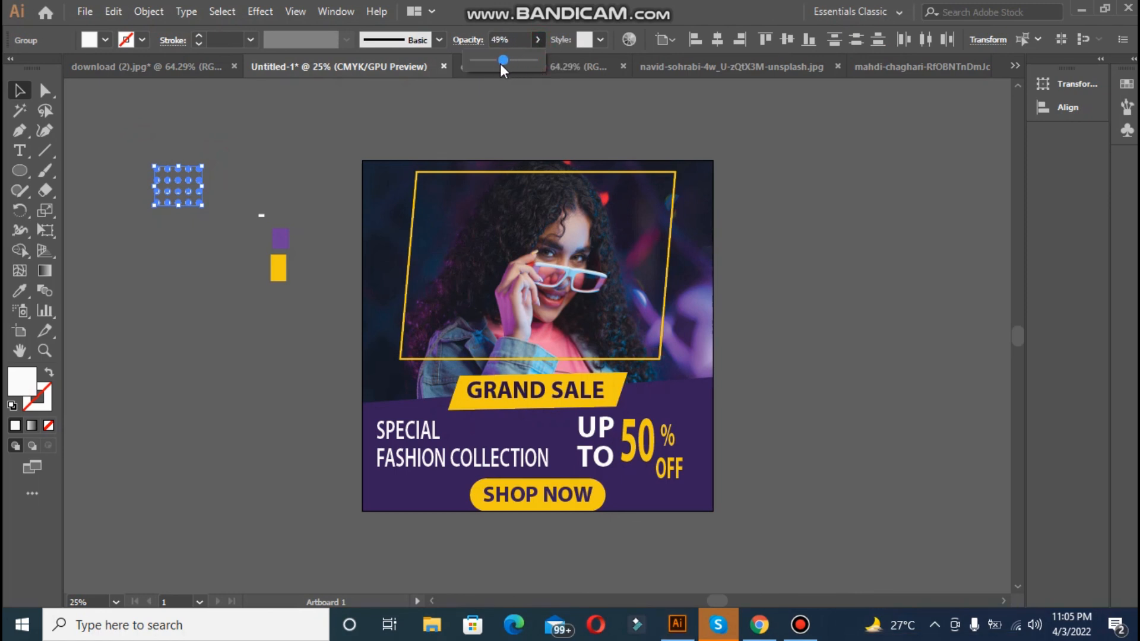
left_click_drag(497, 63, 501, 64)
left_click(363, 142)
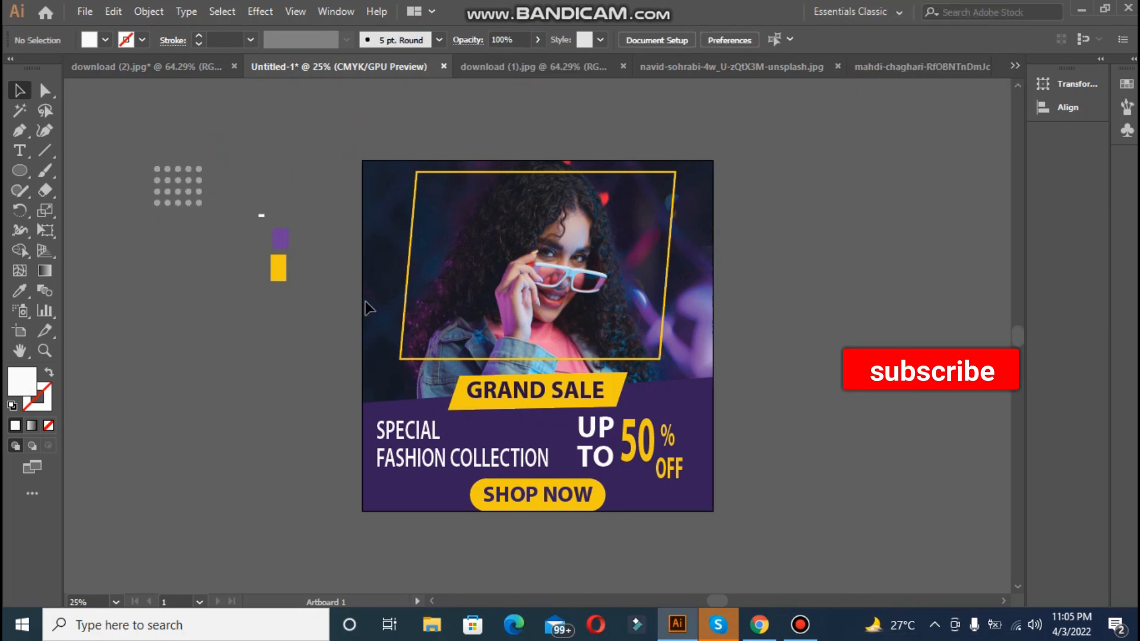
Step: Shift the UP TO, 50, % and OFF texts together horizontally to the right, close to the artboard's right edge
left_click(611, 426)
left_click(667, 434, "shift")
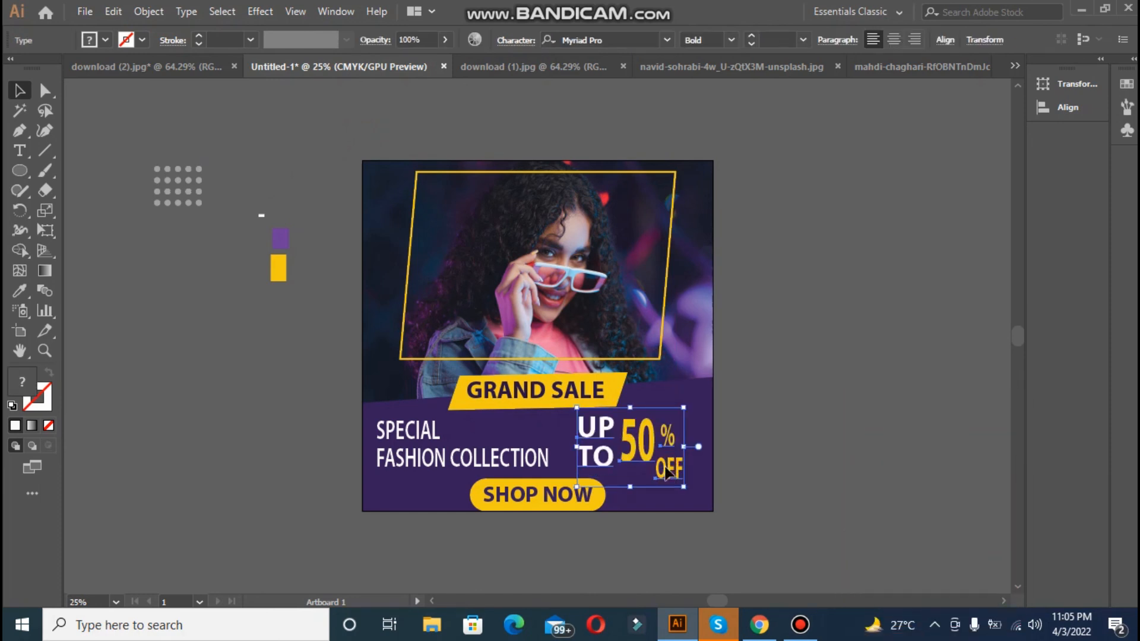
key("shift+Right")
key("shift+Right")
key("shift+Right")
key("shift+Right")
key("shift+Right")
key("shift+Right")
key("shift+Right")
key("shift+Right")
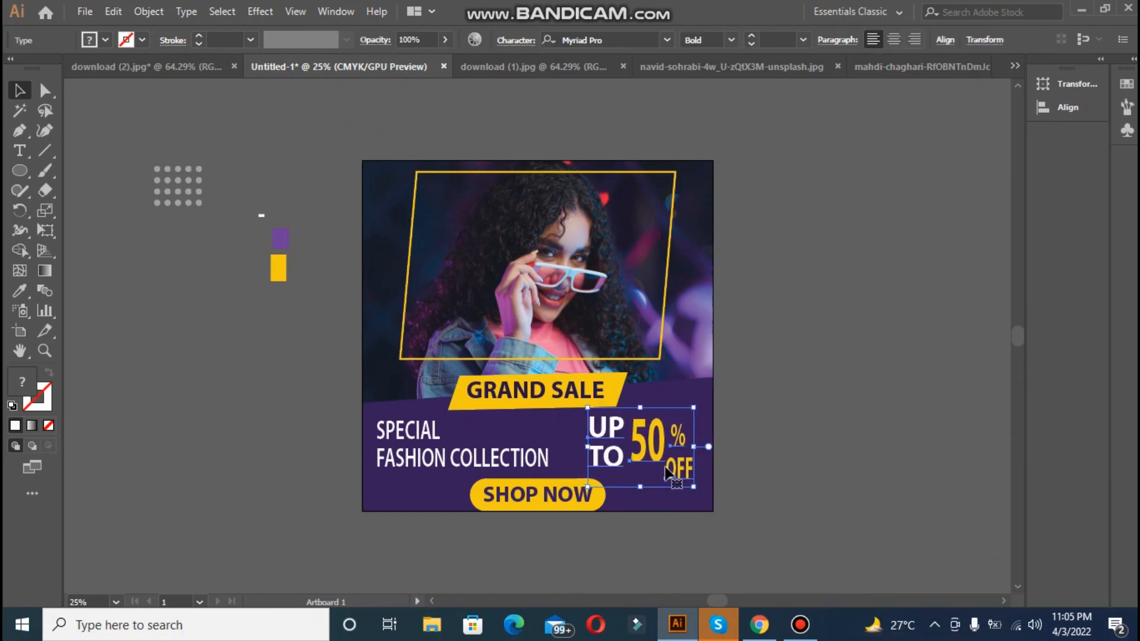
key("shift+Right")
key("shift+Right")
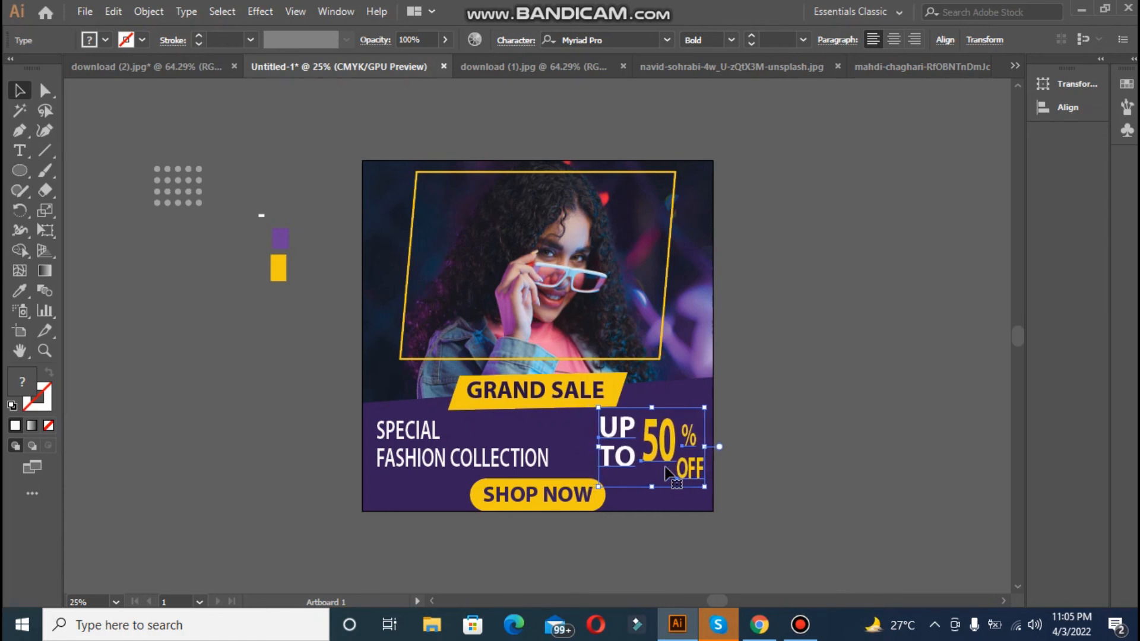
left_click(803, 457)
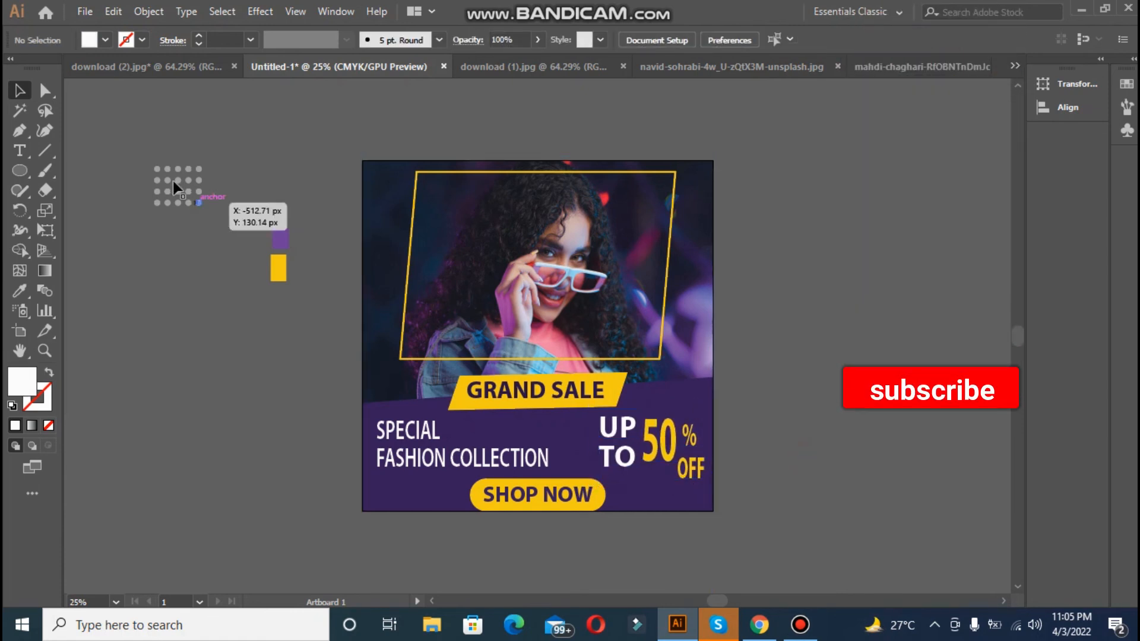
Step: Place the dot grid at the artboard's left edge beside the GRAND SALE bar and a copy in the photo's upper-right corner
left_click_drag(144, 156, 397, 388)
left_click(311, 377)
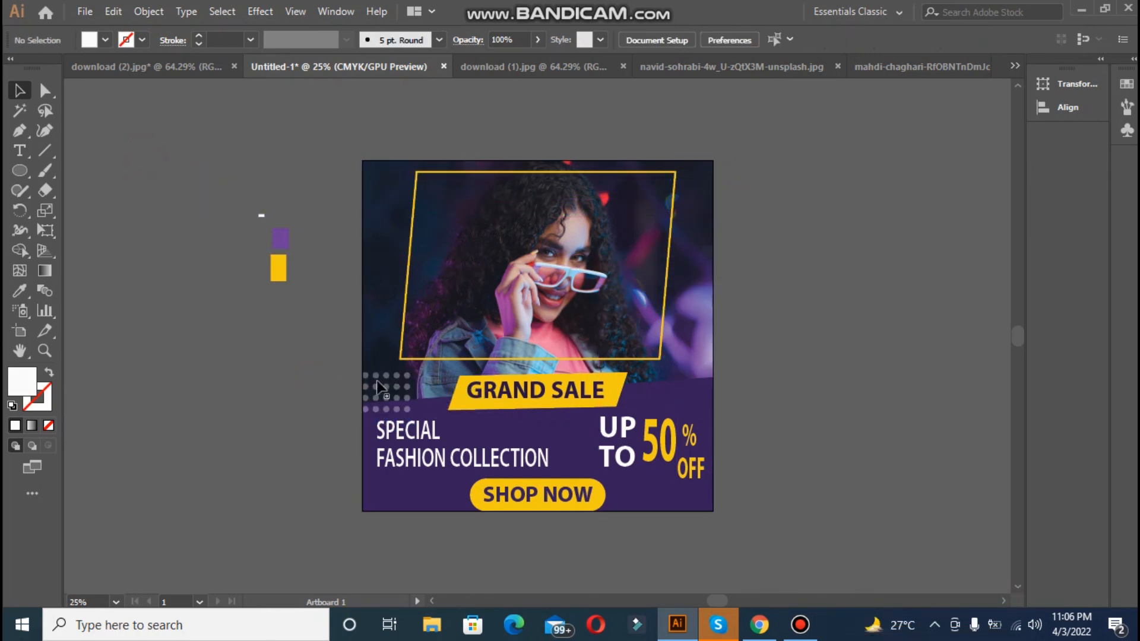
left_click(396, 405)
left_click_drag(396, 399, 697, 198)
left_click(765, 220)
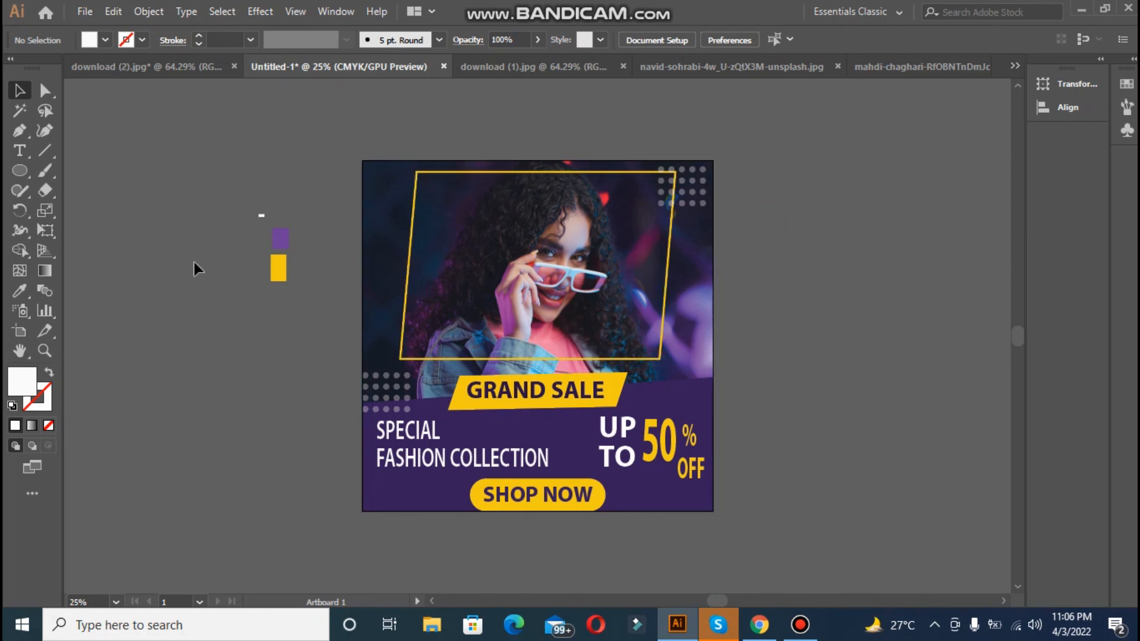
Step: Draw a white rectangle of about 1080 x 1078 px covering the whole artboard
key("ctrl+0")
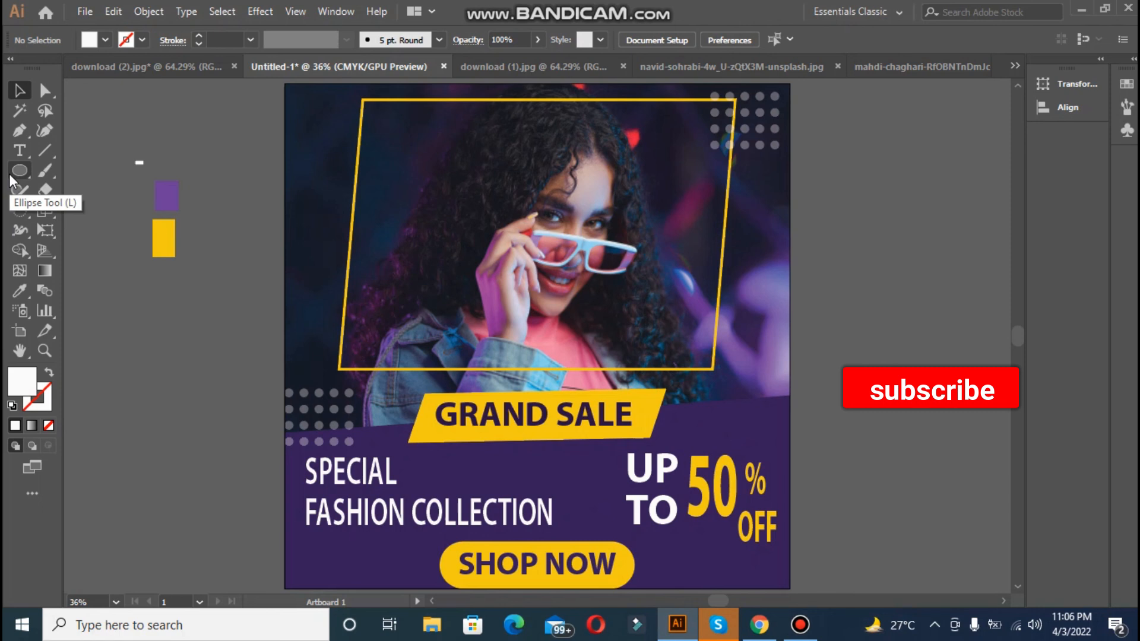
key("m")
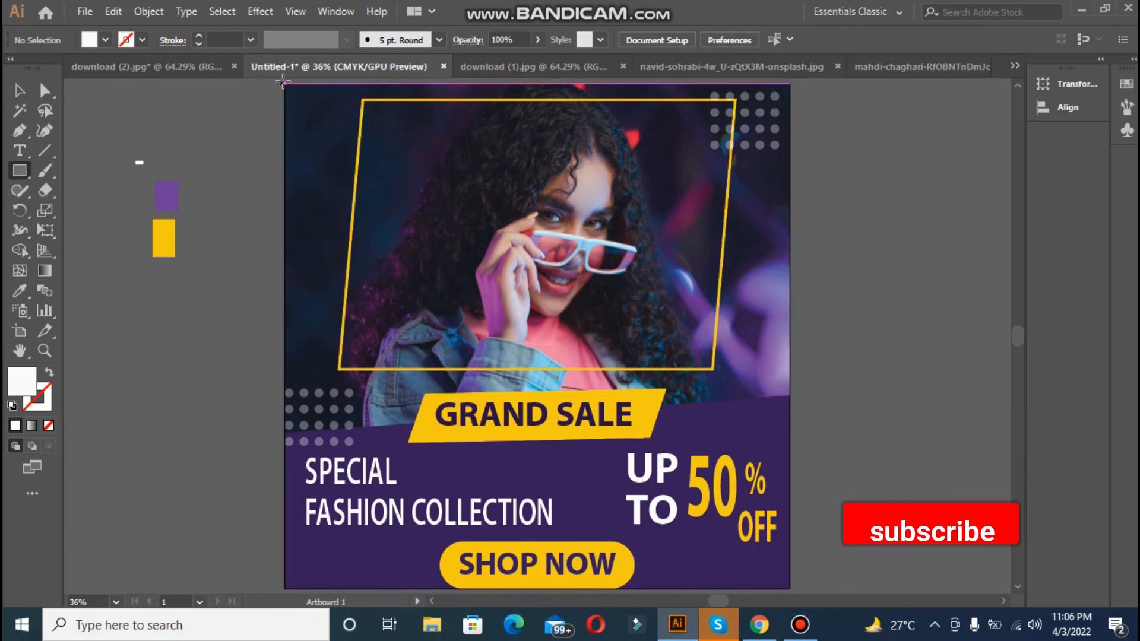
mouse_move(285, 84)
left_mouse_down()
mouse_move(564, 465)
mouse_move(767, 554)
mouse_move(802, 553)
mouse_move(790, 589)
left_mouse_up()
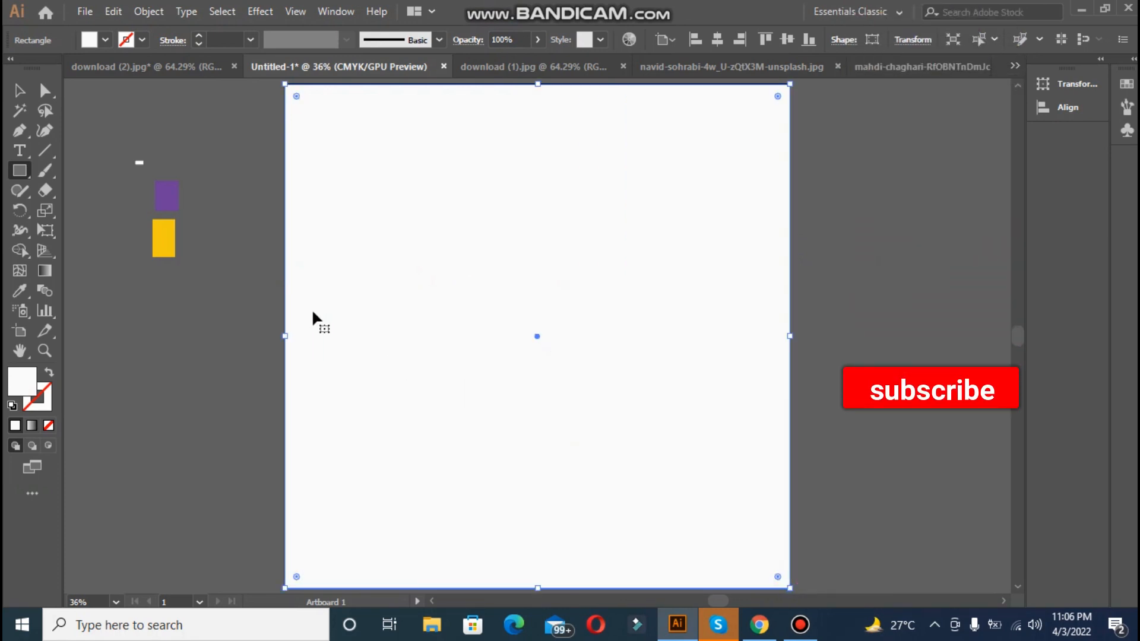
Step: Clip all the artwork to the artboard-sized white rectangle with a clipping mask
key("ctrl+a")
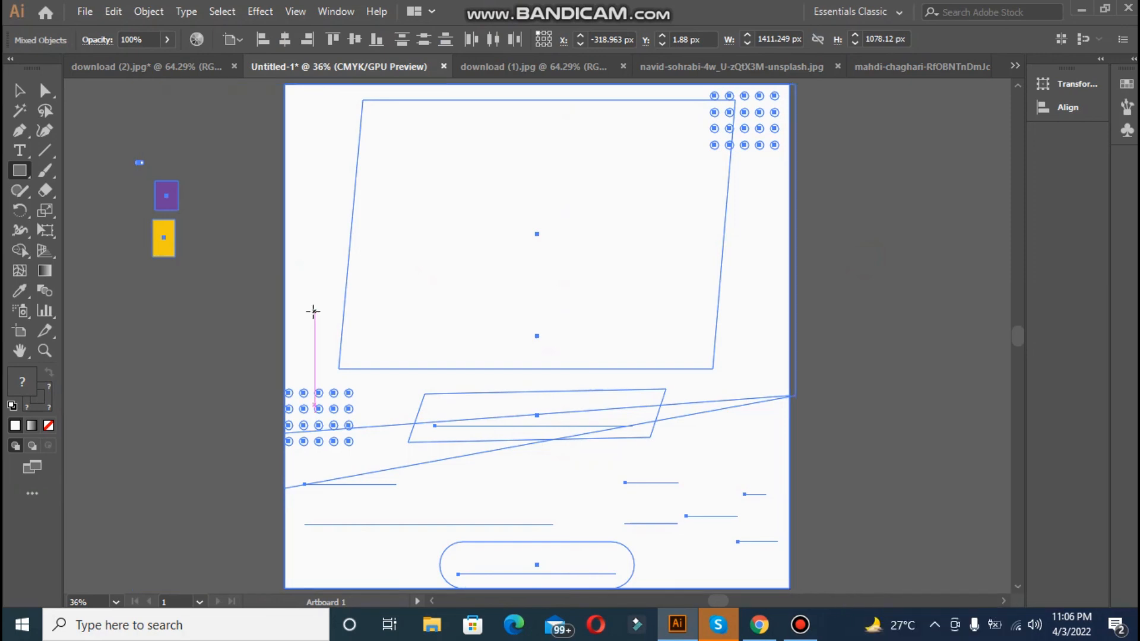
right_click(313, 311)
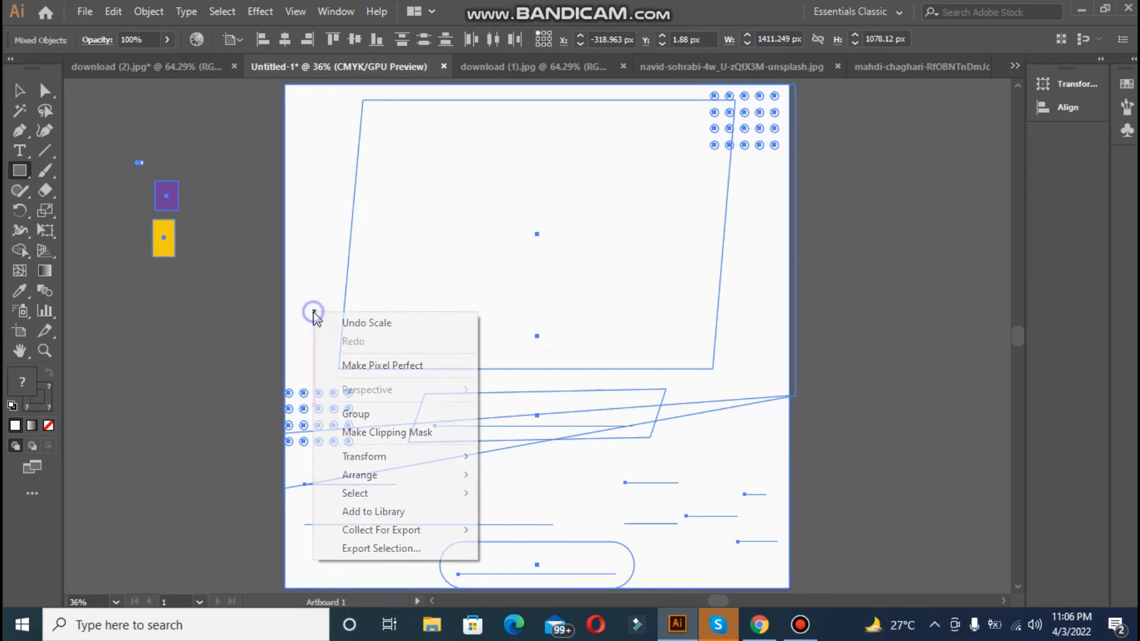
left_click(375, 432)
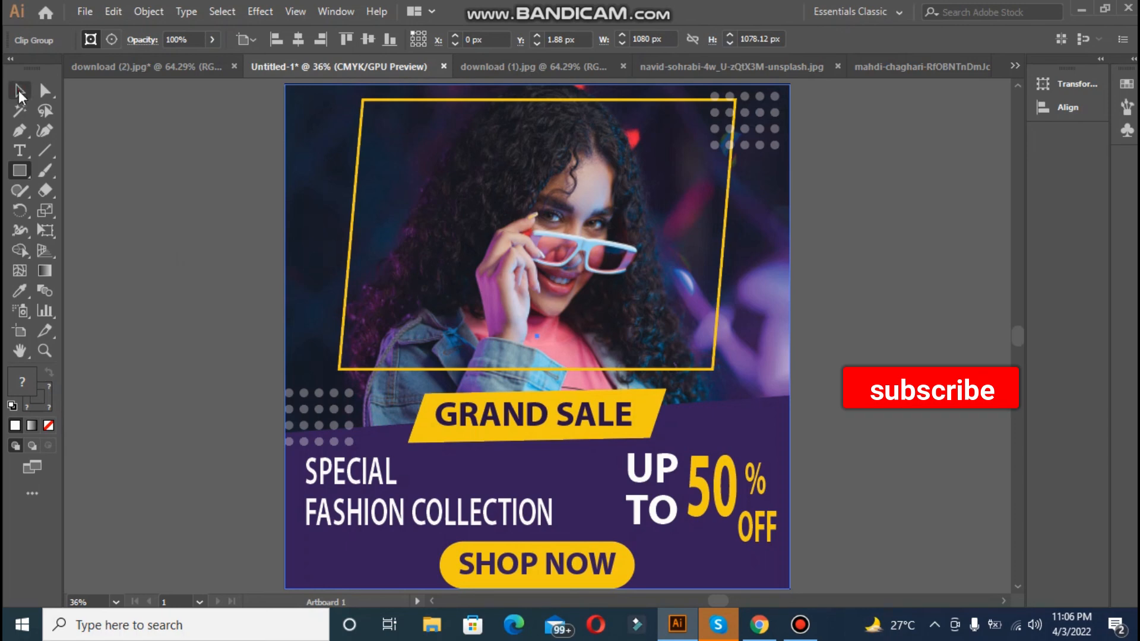
left_click(129, 177)
key("ctrl+minus")
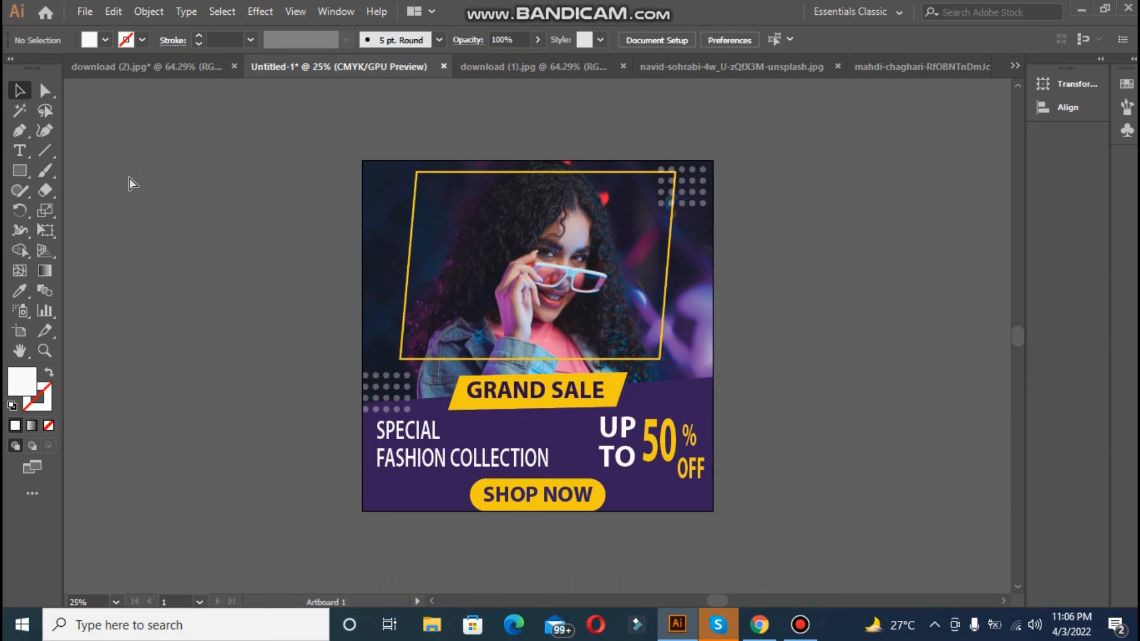
key("ctrl+plus")
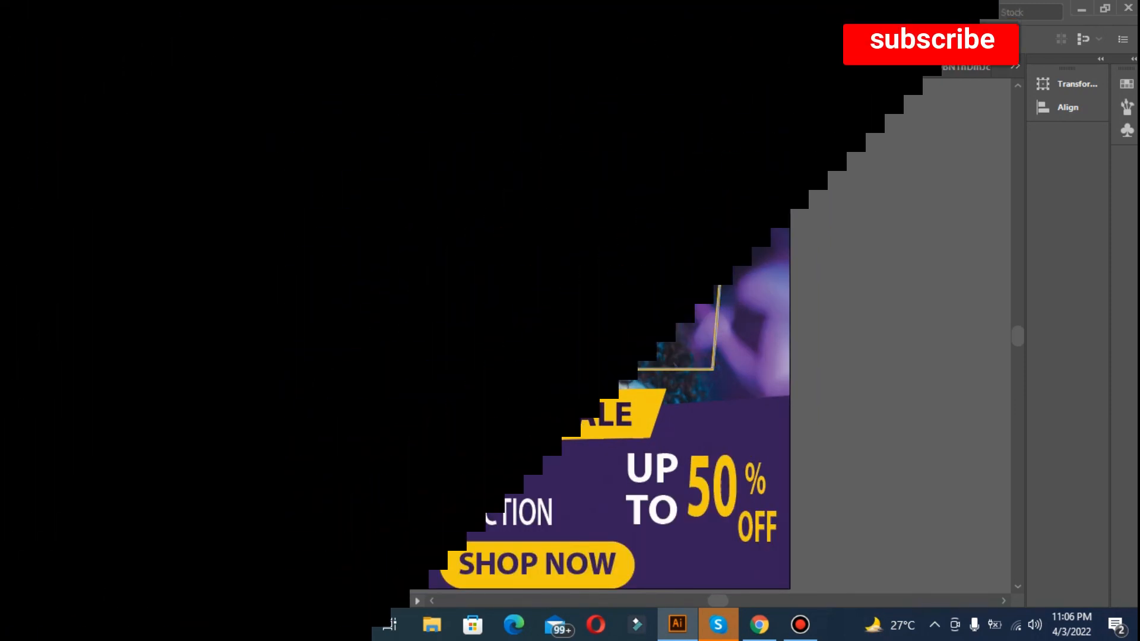